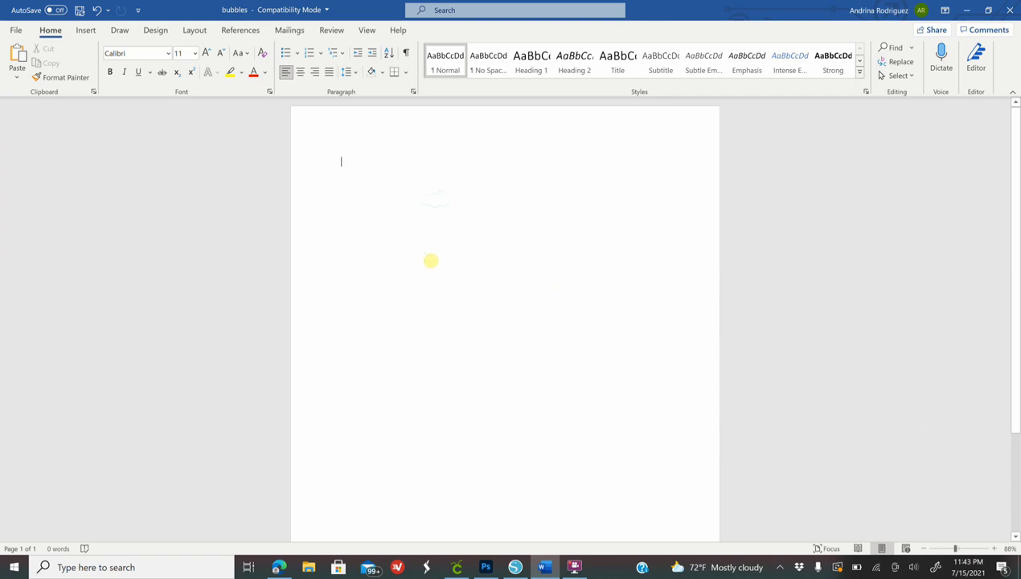
Save 'bubbles' as a Word 97-2003 Document (*.doc), replacing the existing file.
click(18, 32)
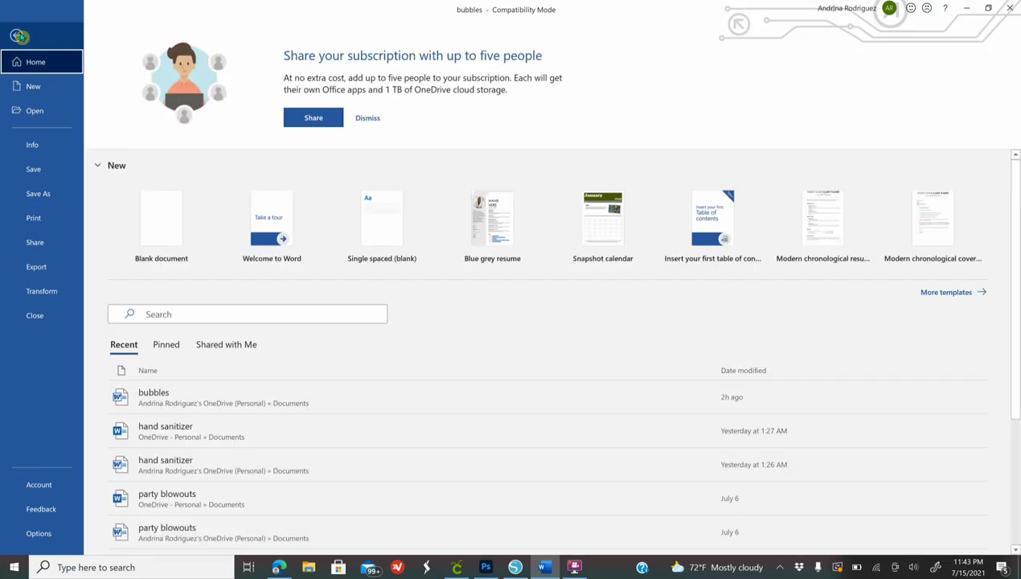
click(38, 194)
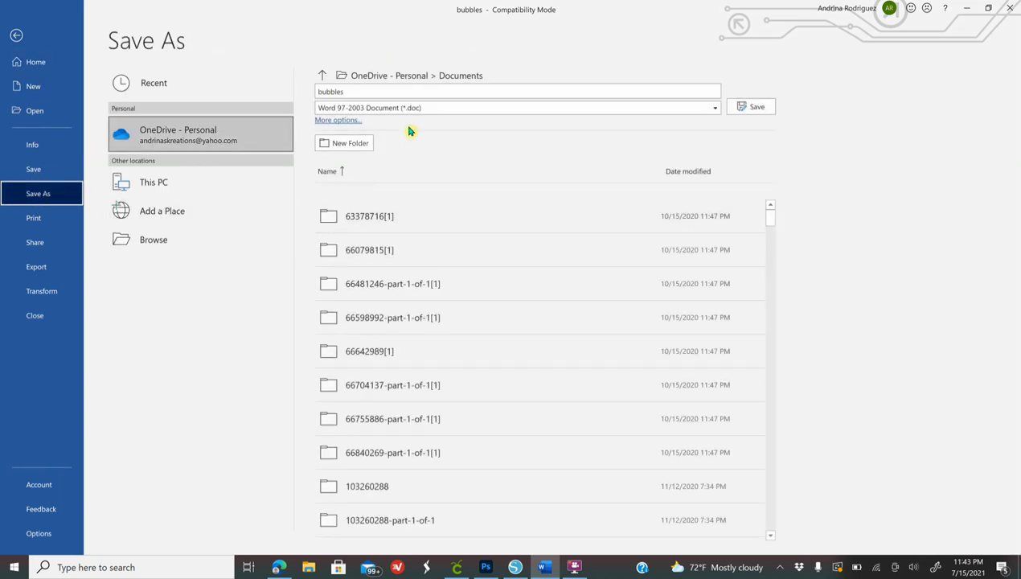
click(389, 112)
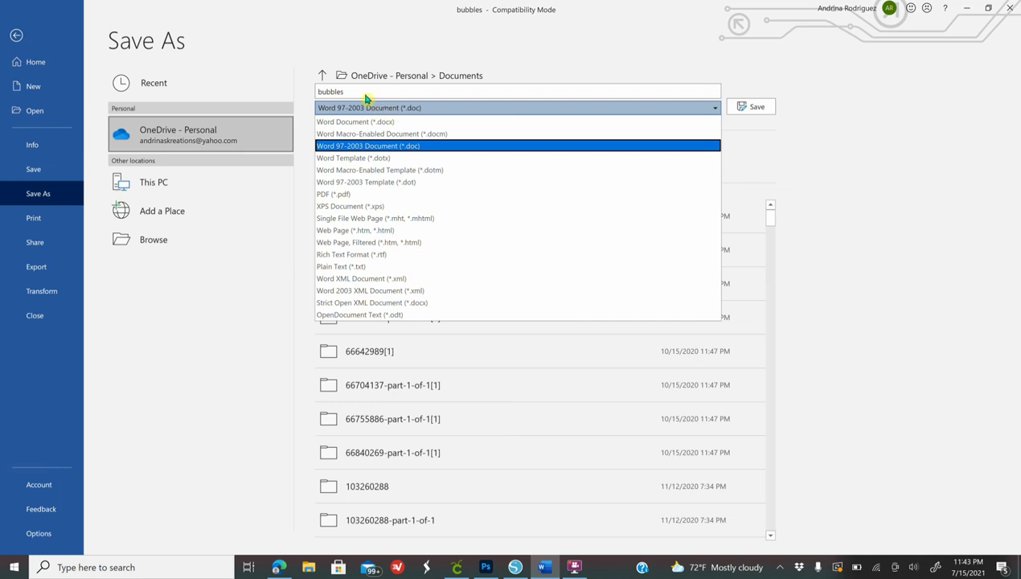
click(753, 108)
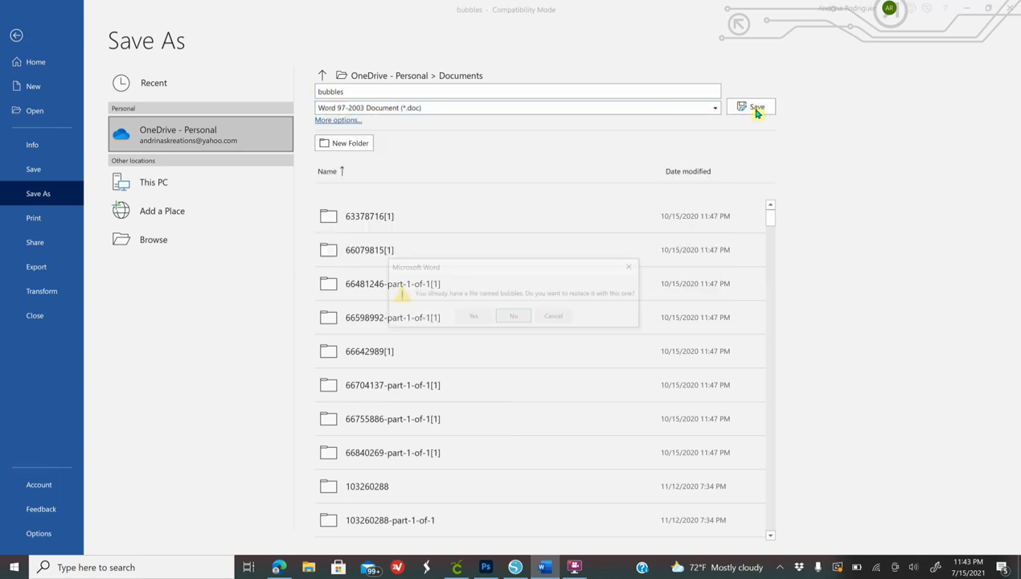
click(475, 316)
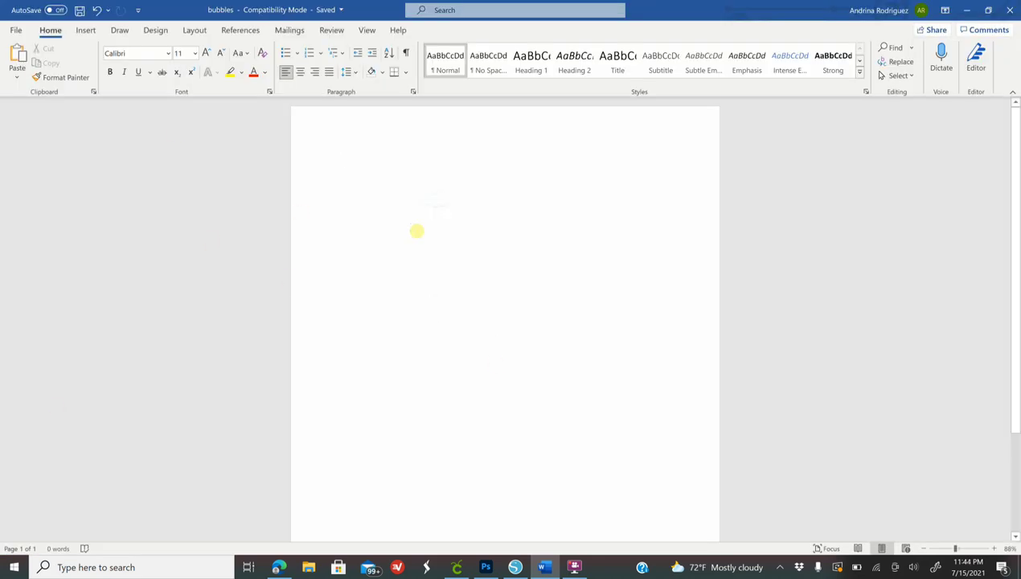
Draw a rectangle near the top of the page.
click(89, 33)
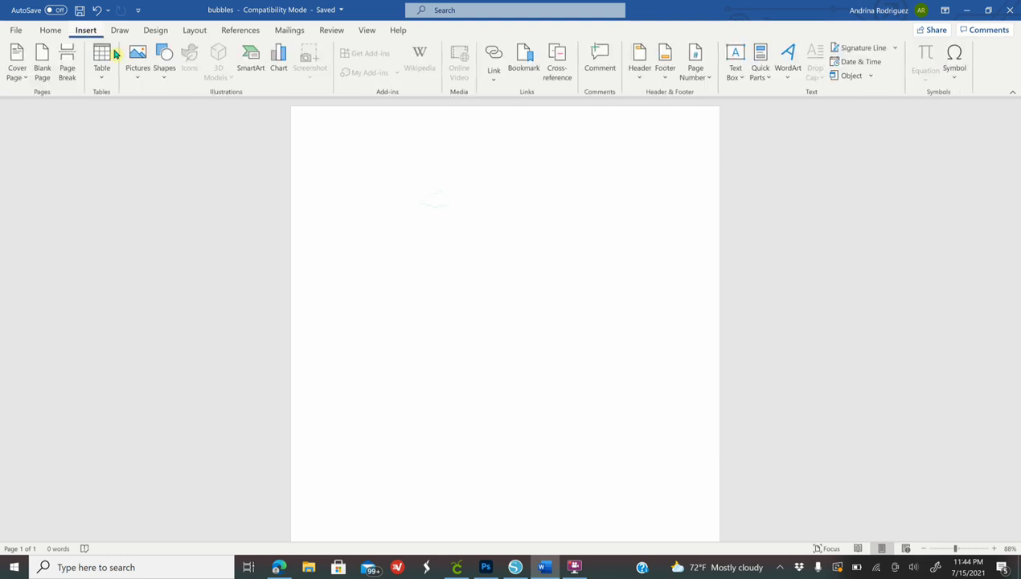
click(165, 68)
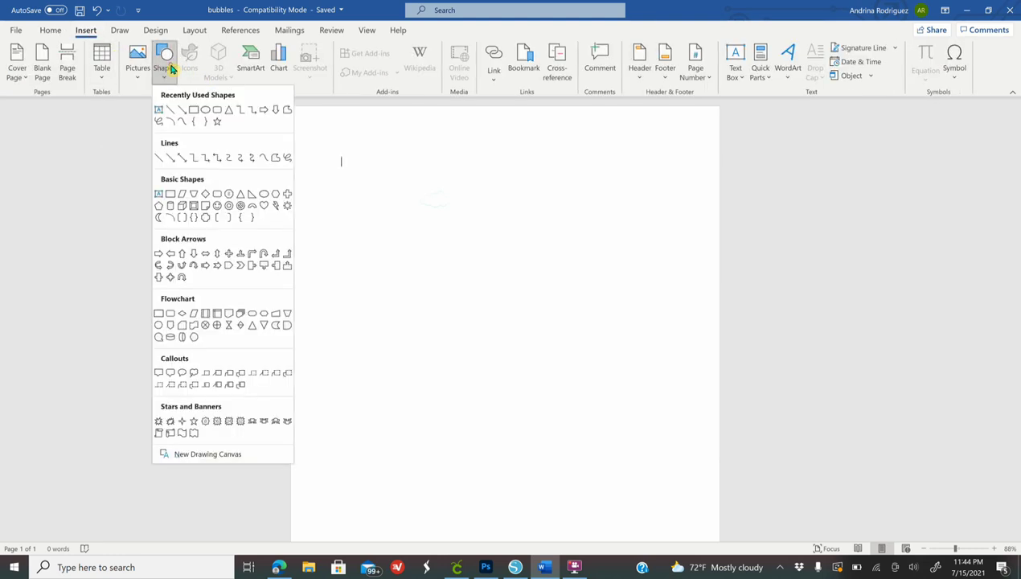
click(197, 109)
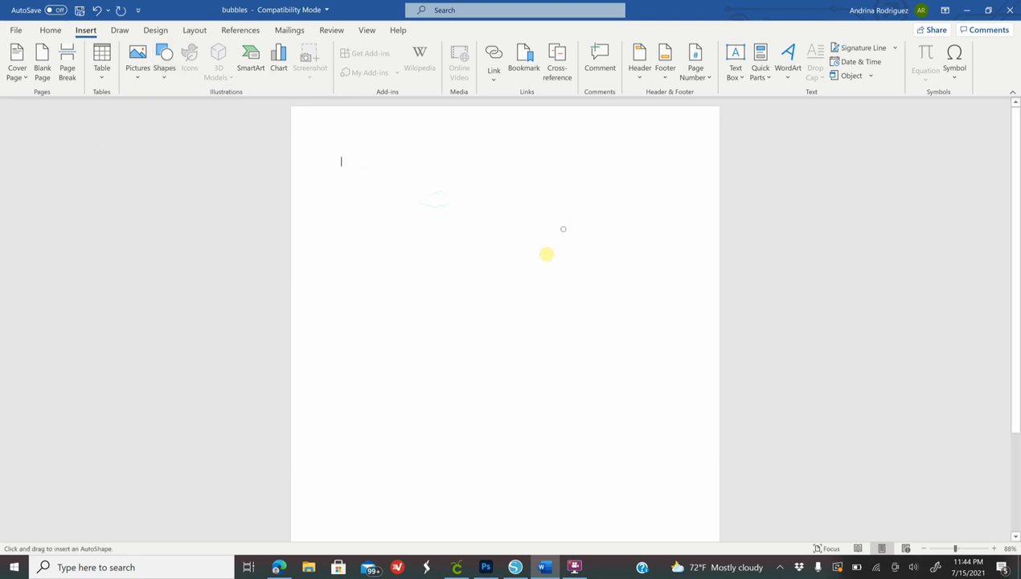
drag(351, 164, 564, 229)
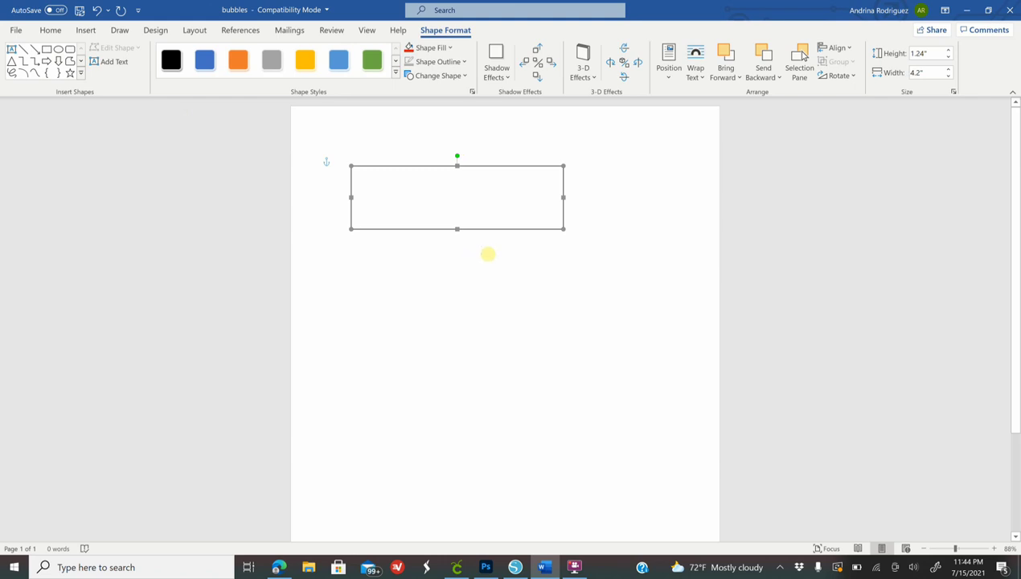
Size the rectangle to 1.25" high and 5.5" wide.
click(933, 54)
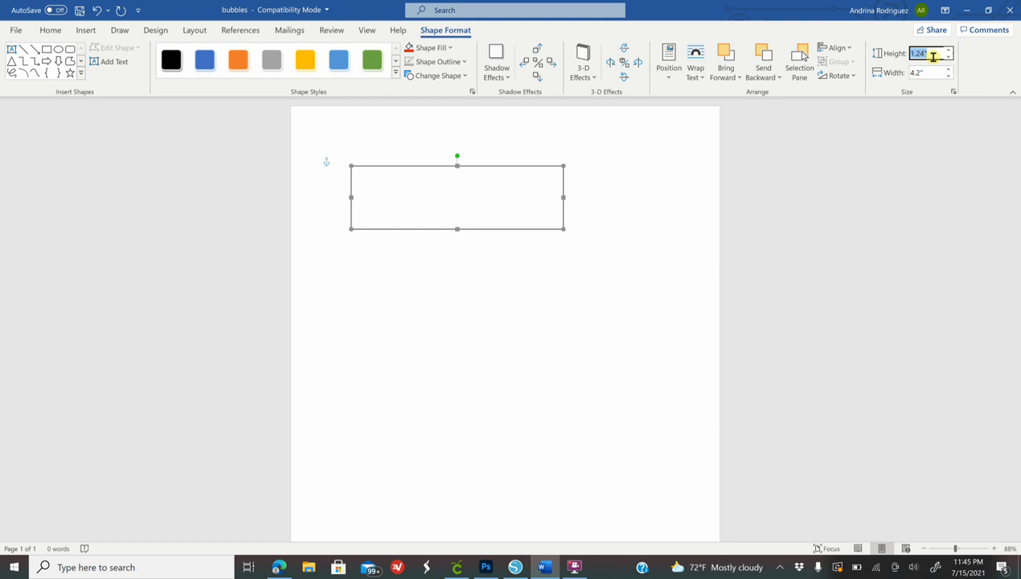
text(1.25)
key(Return)
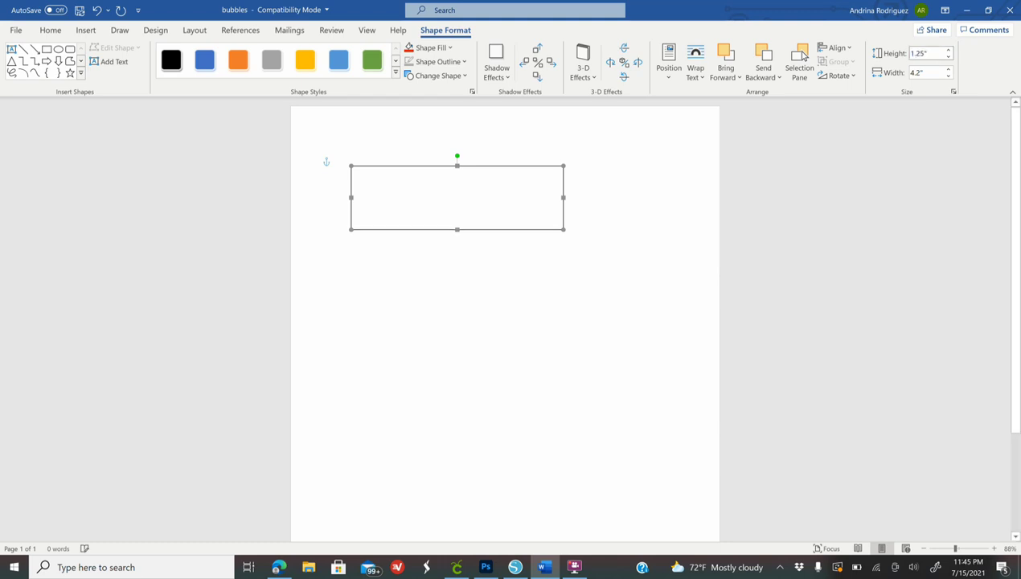
click(925, 72)
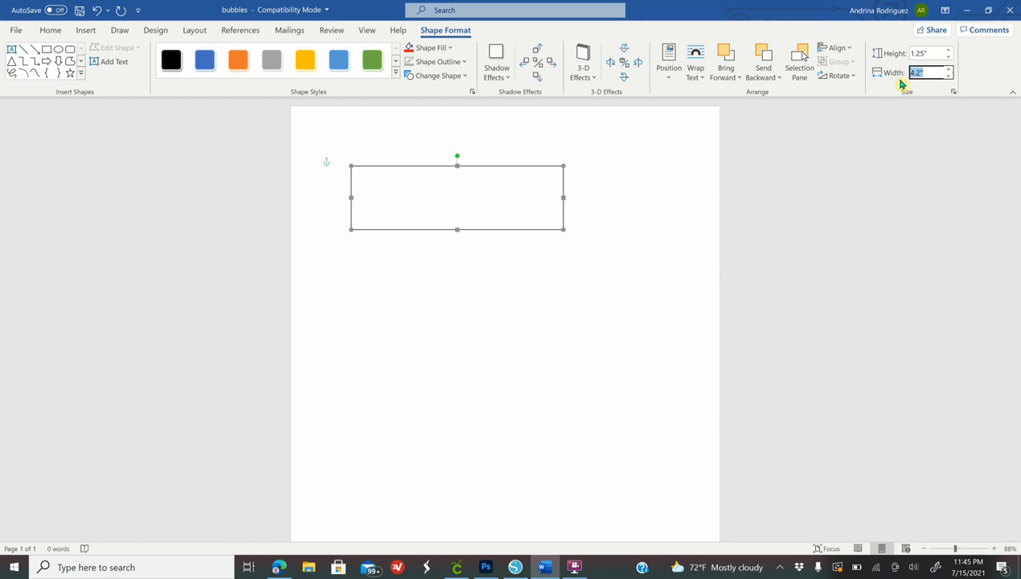
text(5.5)
key(Return)
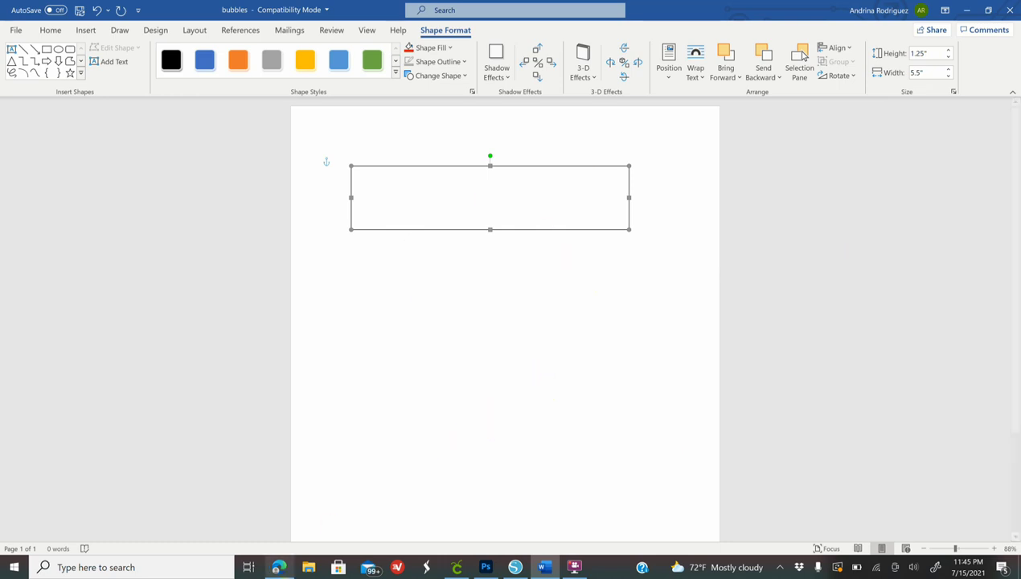
click(280, 567)
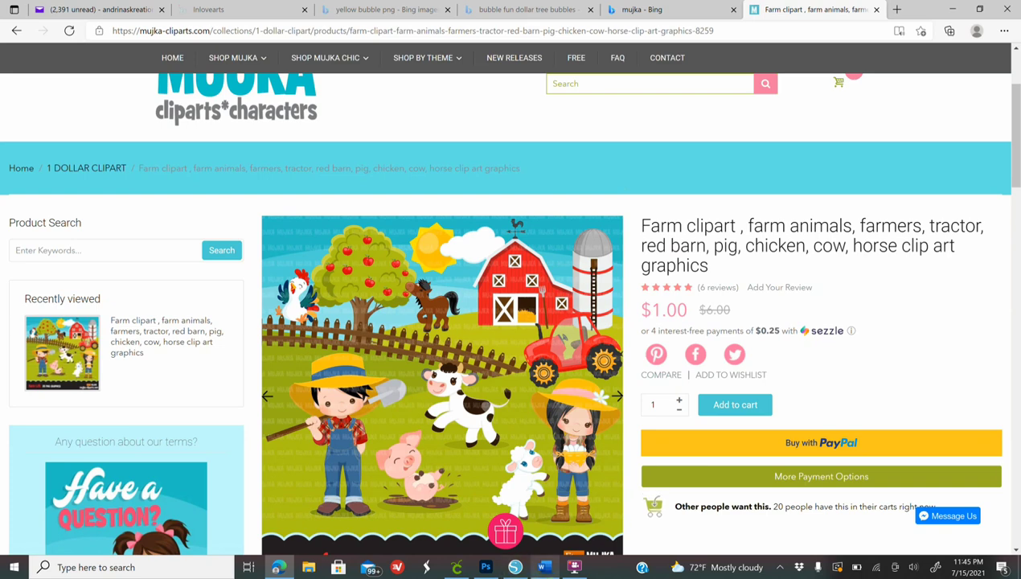
Return from the Mujka farm clipart page to the Word document.
click(551, 569)
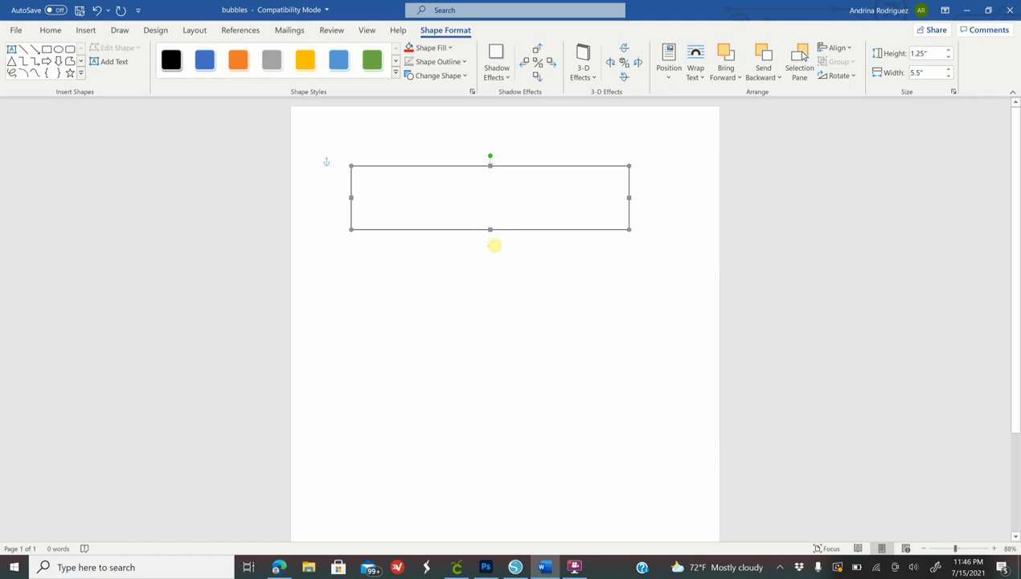
Fill the rectangle with the FARM-LIFE-CLIPART-05 picture from file.
click(442, 50)
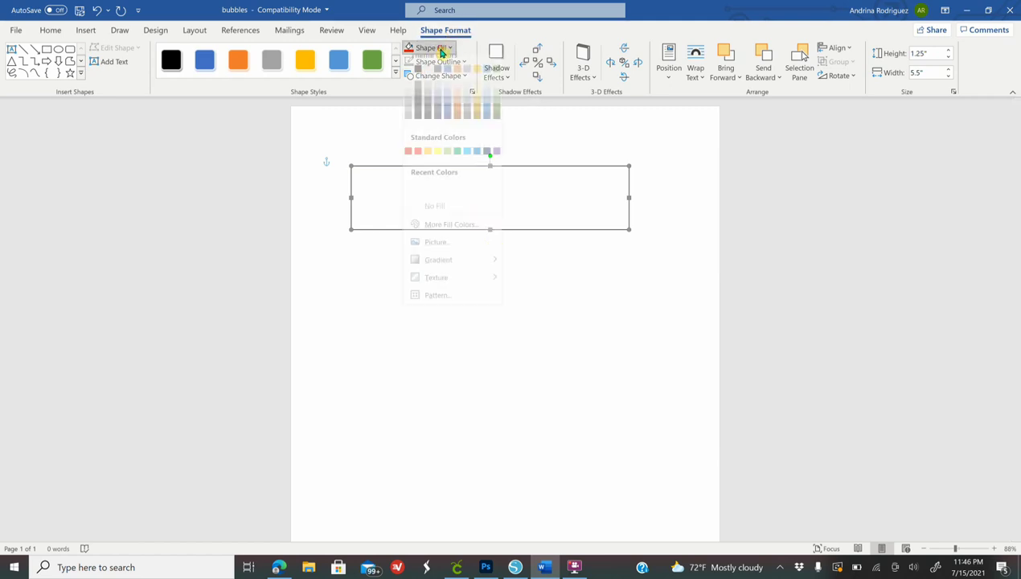
click(436, 252)
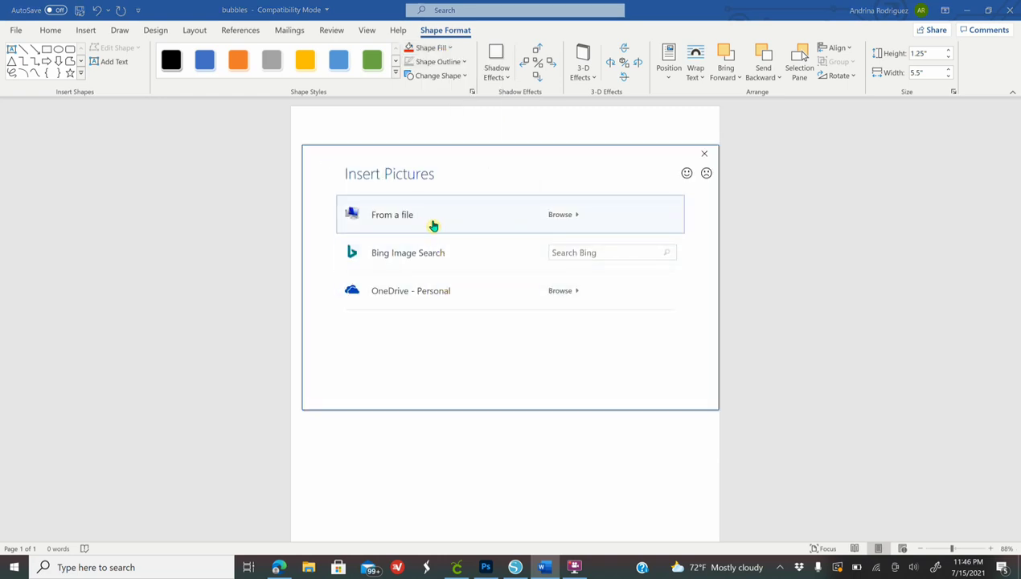
click(419, 225)
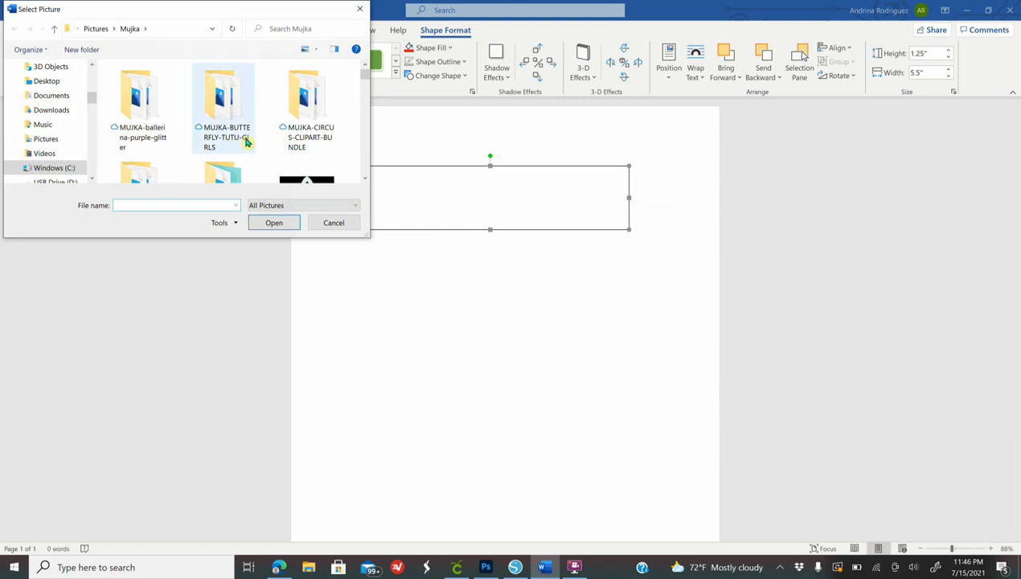
scroll(246, 138, down, 2)
scroll(246, 138, down, 3)
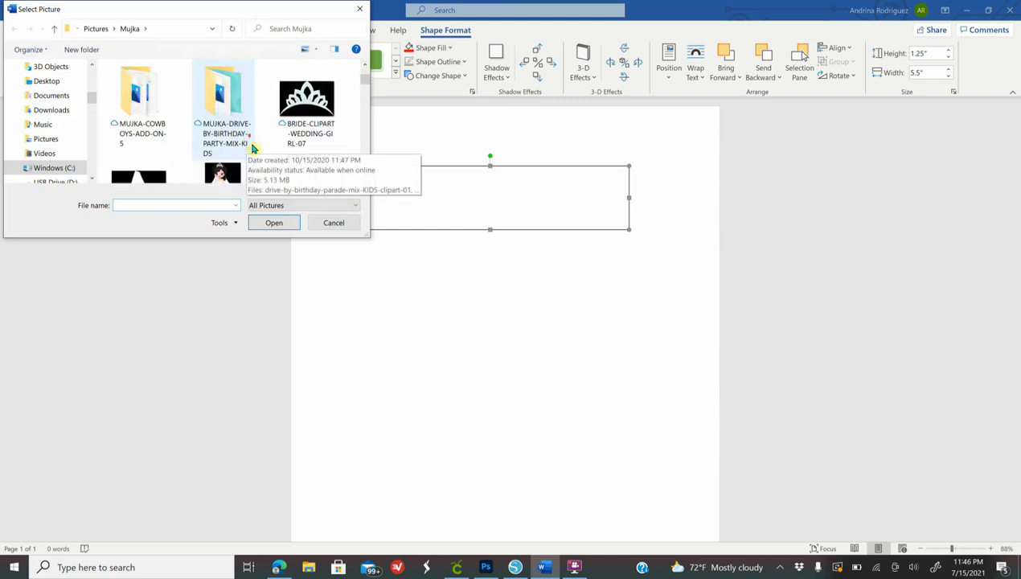
scroll(289, 156, down, 5)
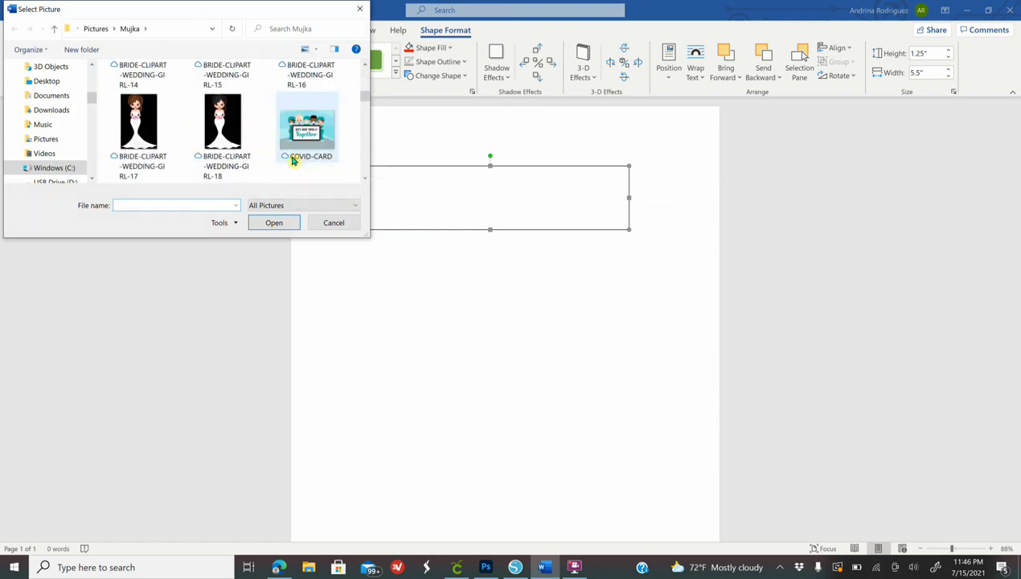
scroll(292, 160, down, 1)
click(316, 139)
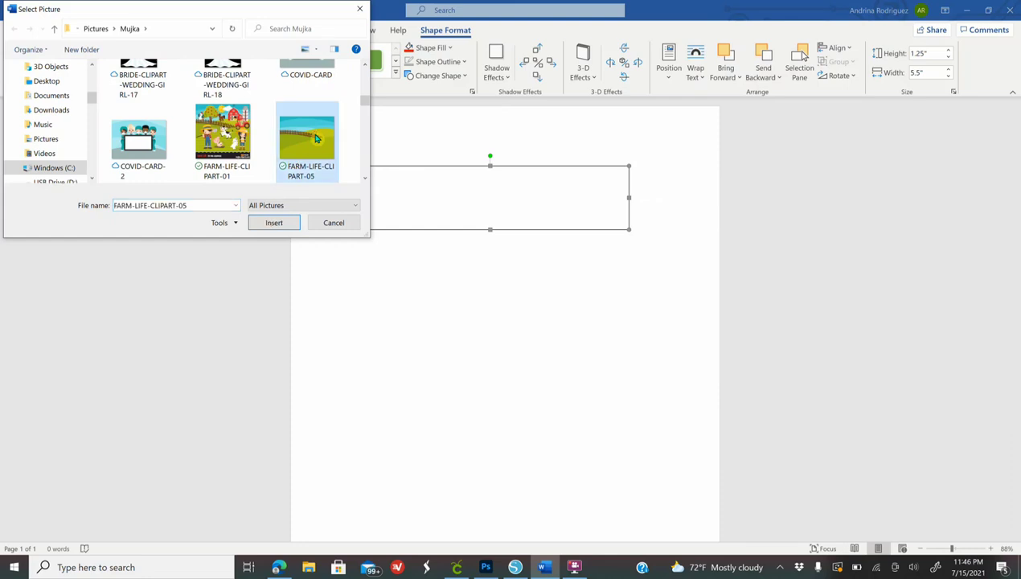
click(275, 223)
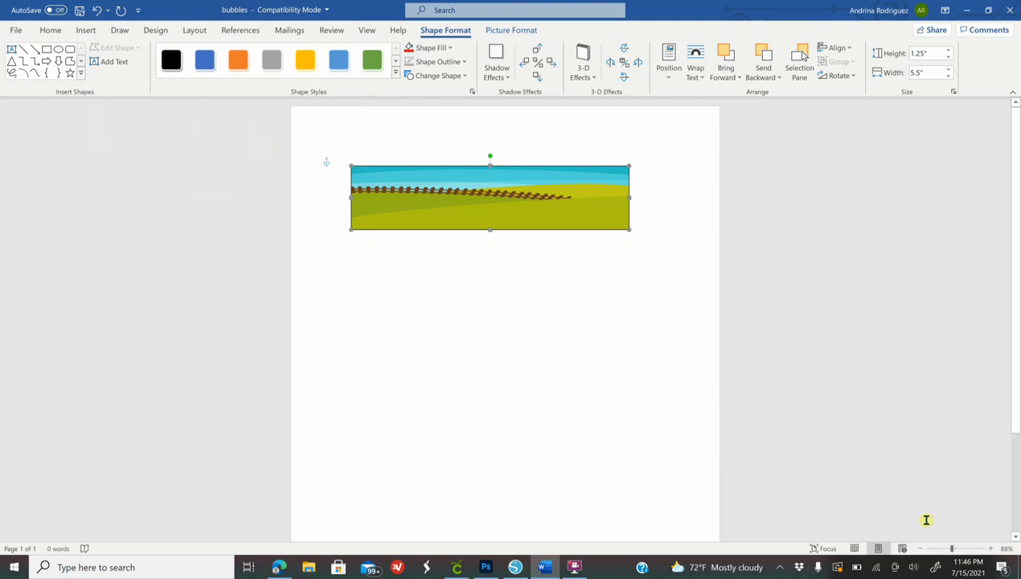
Zoom to 180% and give the farm rectangle a white outline.
click(962, 548)
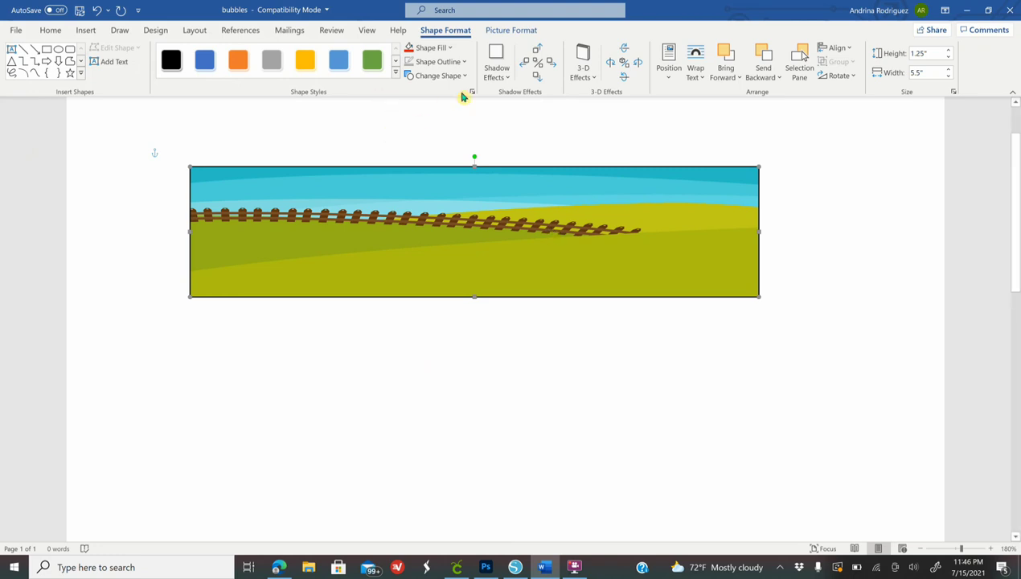
click(456, 62)
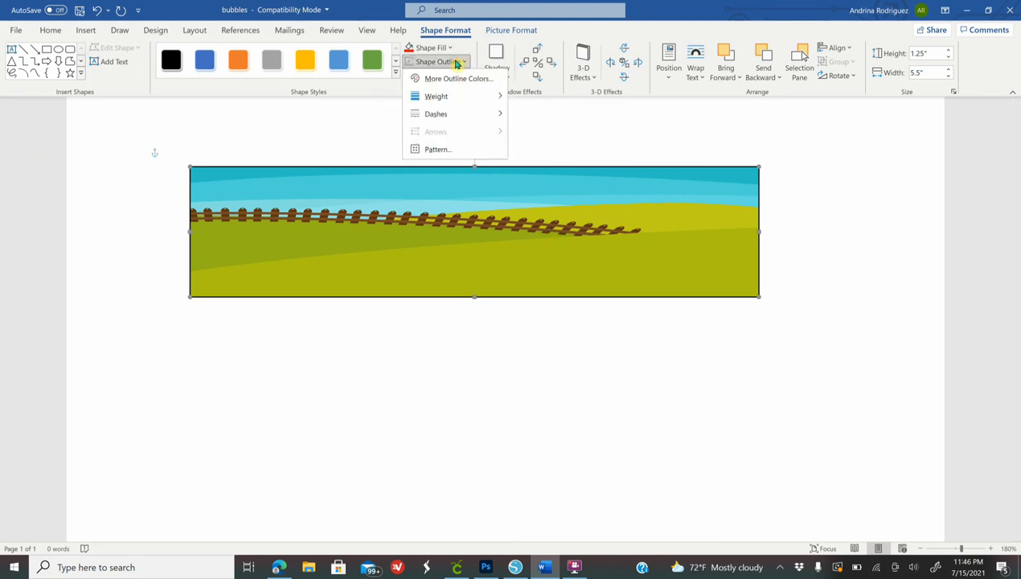
click(444, 78)
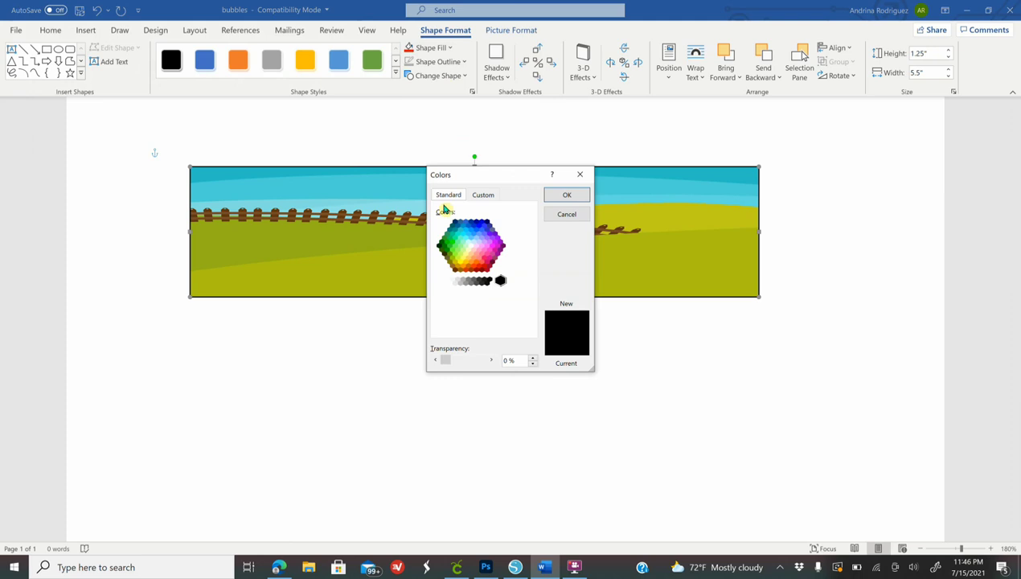
click(449, 280)
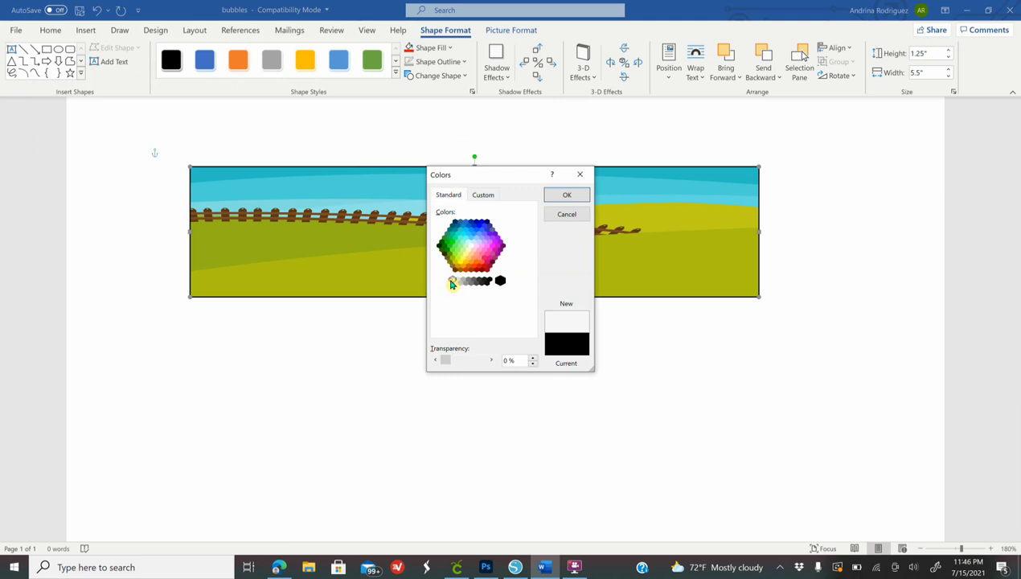
click(583, 195)
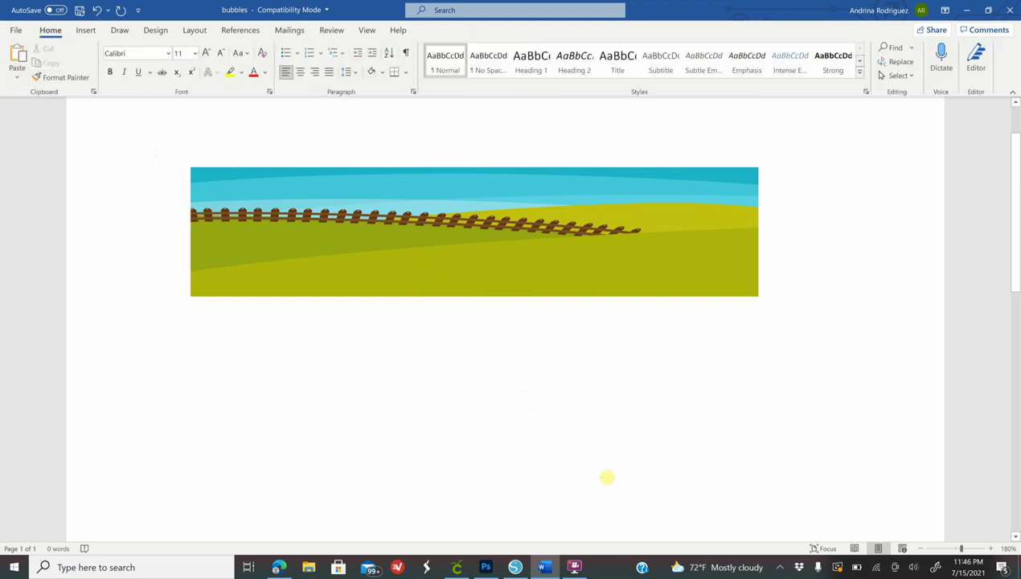
Draw an oval below the farm banner.
click(86, 29)
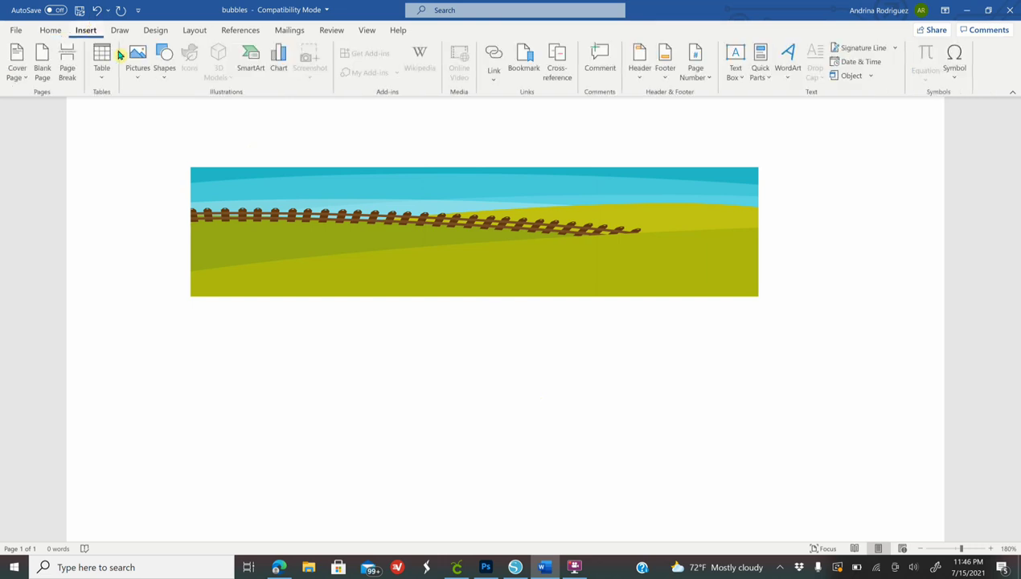
click(171, 64)
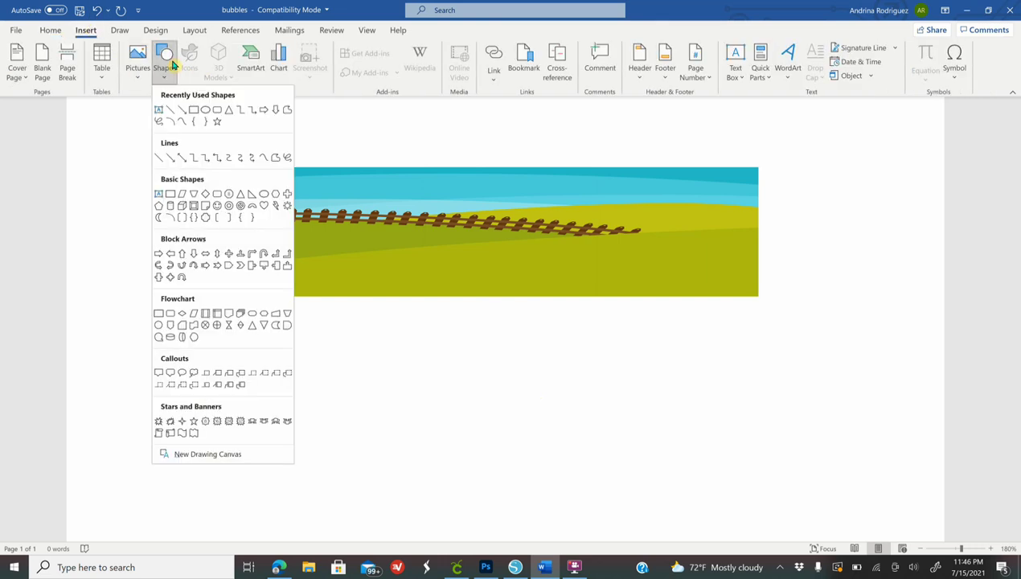
click(205, 111)
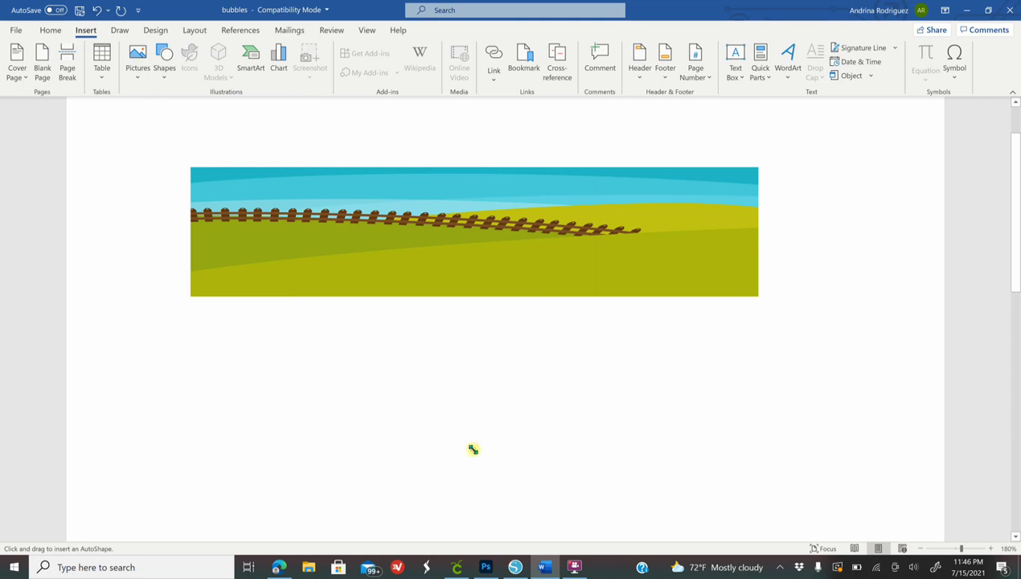
drag(372, 362, 473, 450)
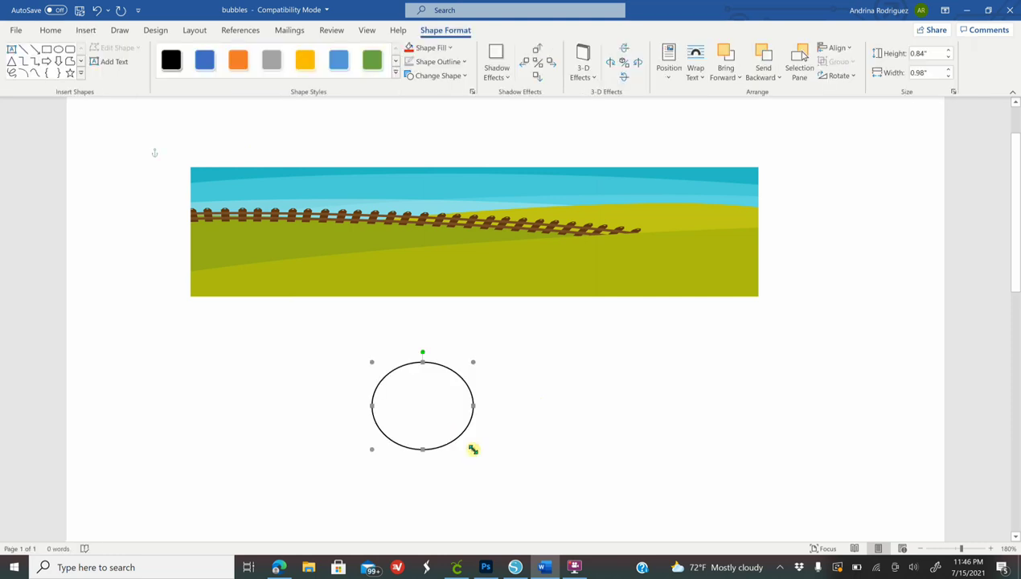
Make the oval a 1.48" circle and move it to the right.
click(929, 52)
drag(931, 51, 912, 63)
text(1.48)
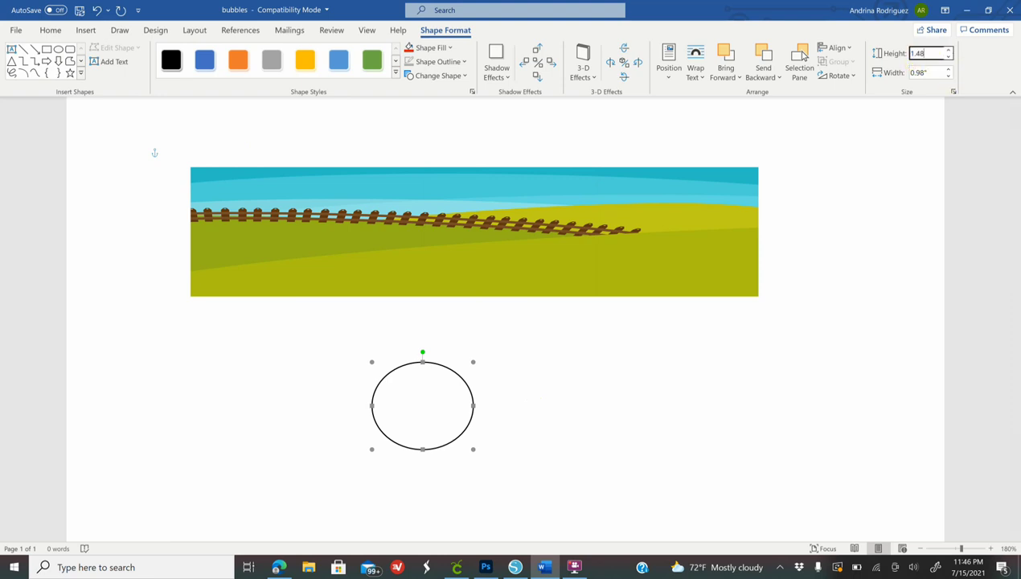
key(Return)
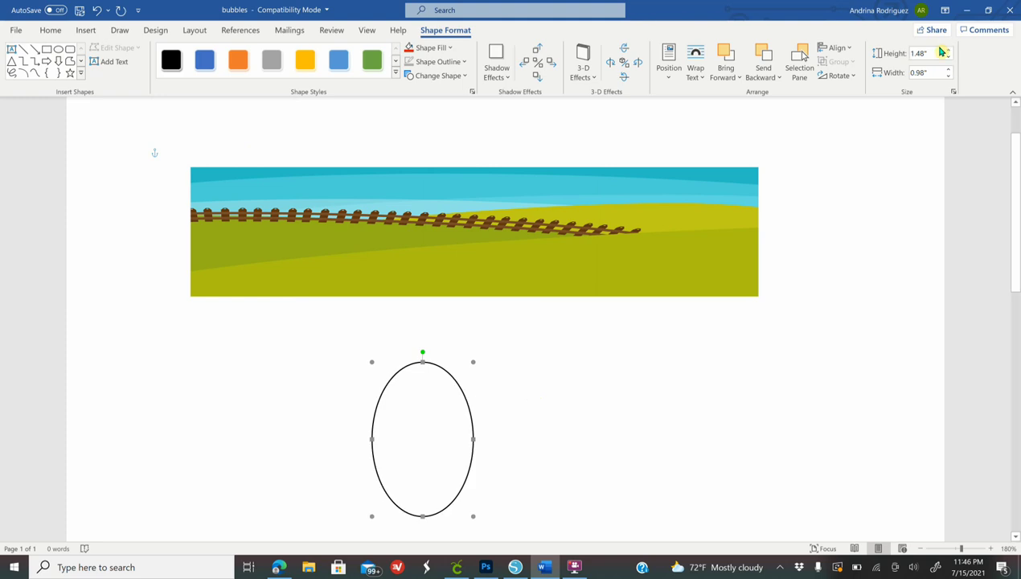
drag(940, 69, 933, 87)
text(1.48)
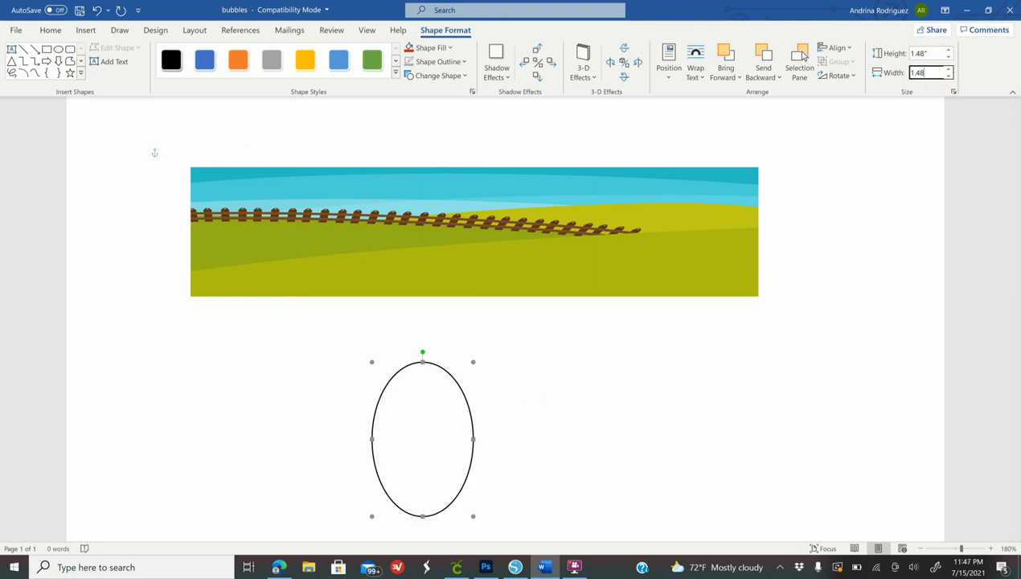
key(Return)
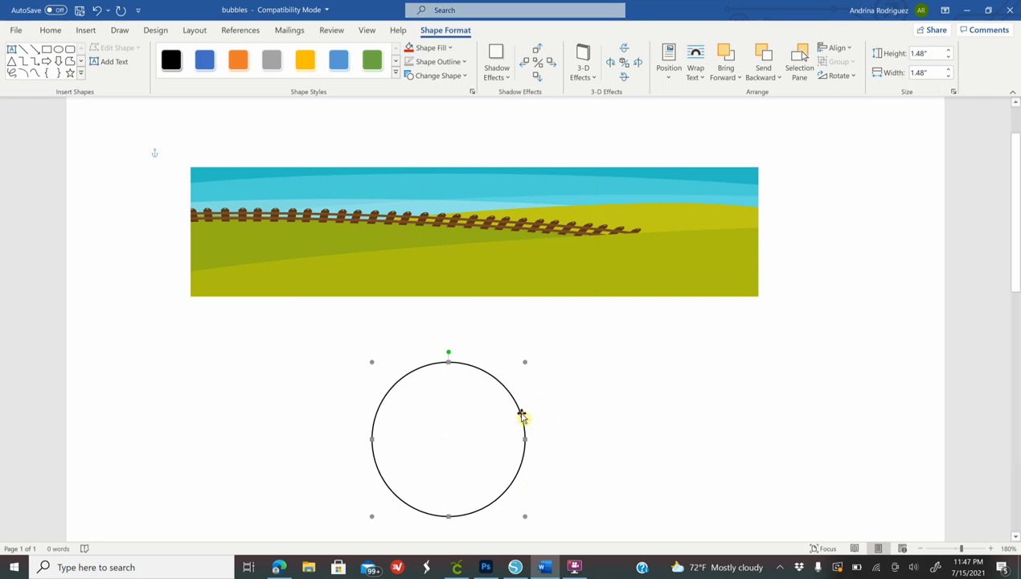
drag(522, 416, 691, 418)
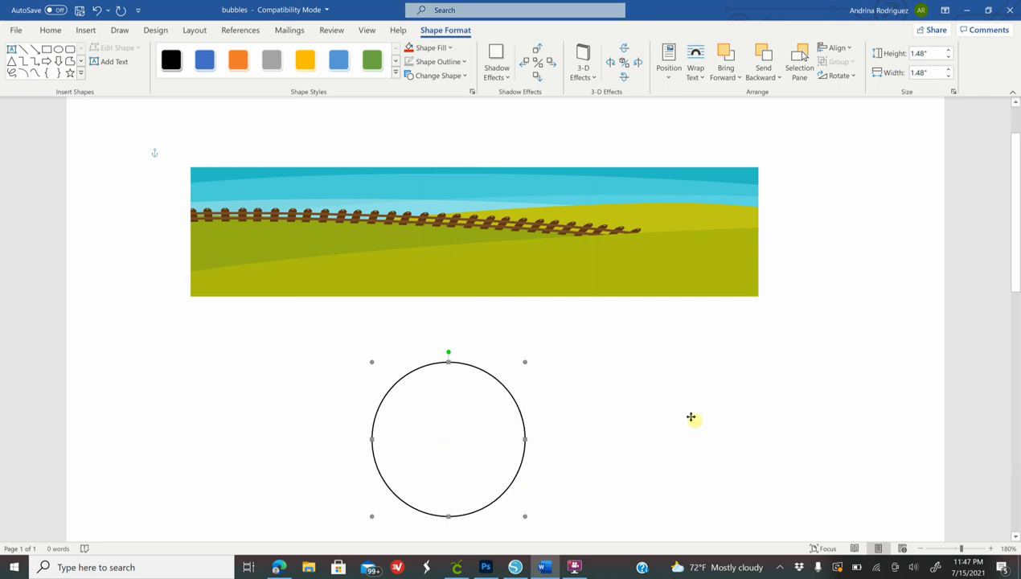
Insert the FARM-LIFE-CLIPART-10 barn and silo picture from this device.
click(362, 243)
click(339, 323)
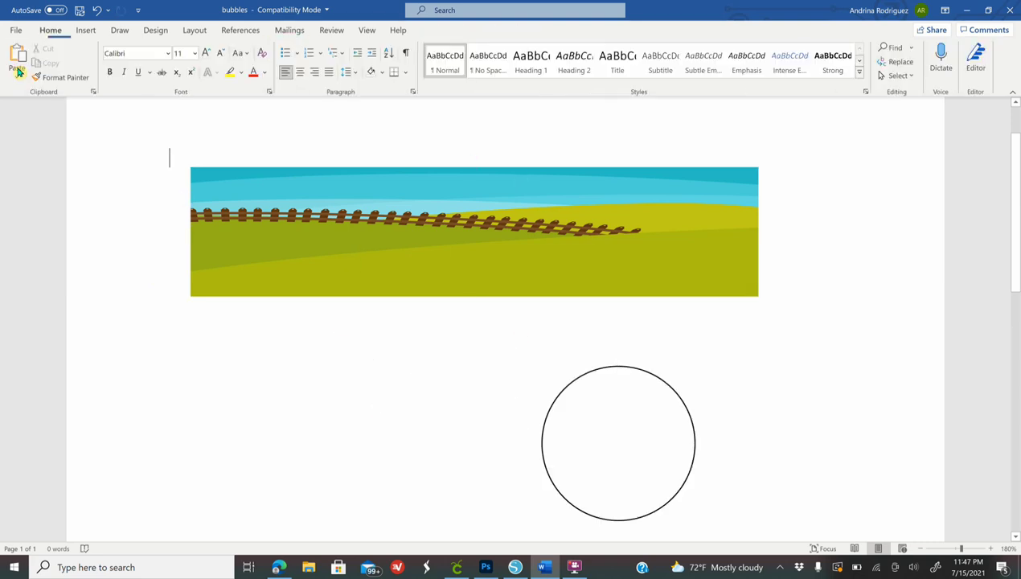
click(87, 32)
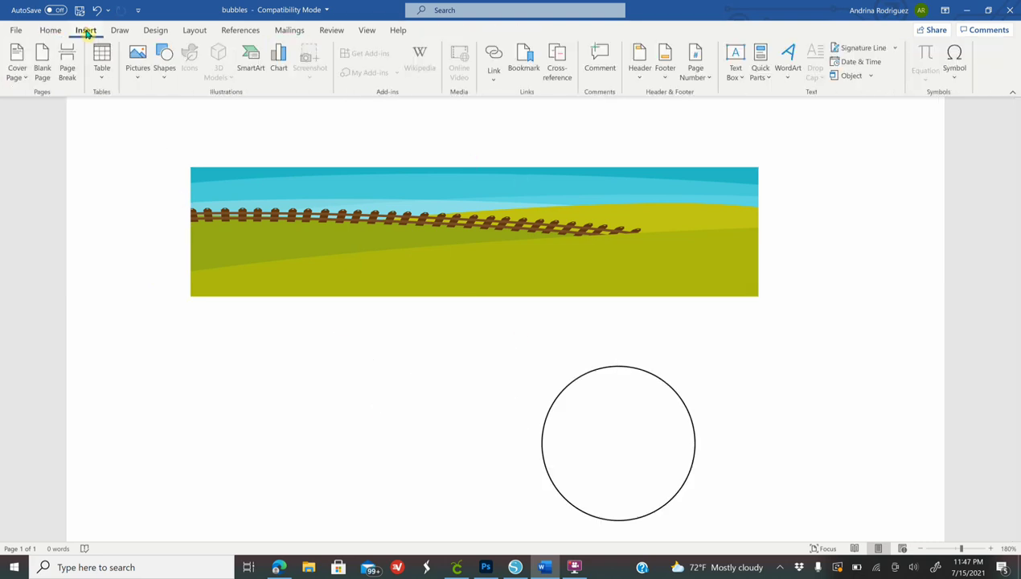
click(138, 60)
click(161, 113)
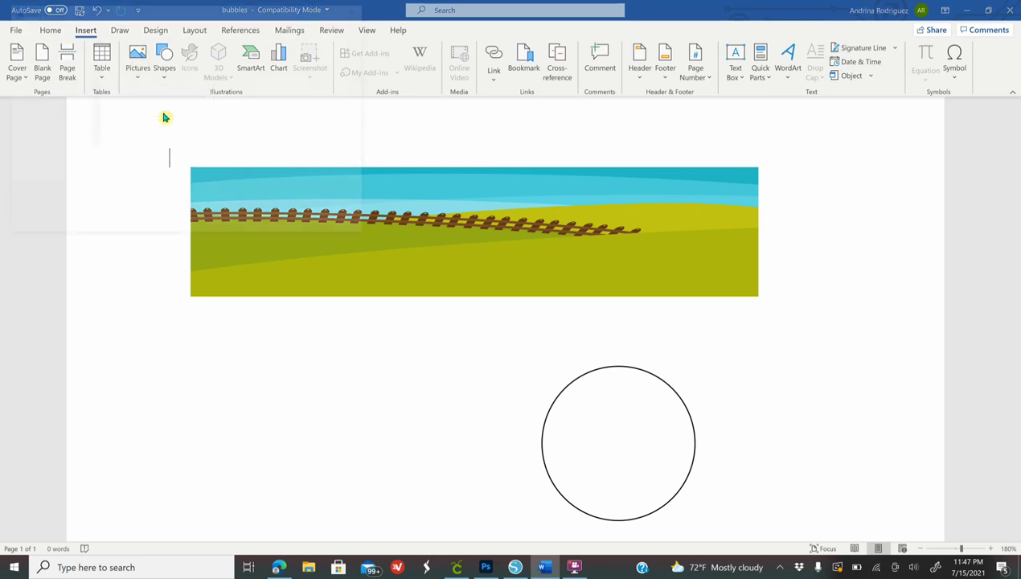
scroll(216, 125, down, 3)
scroll(215, 125, down, 3)
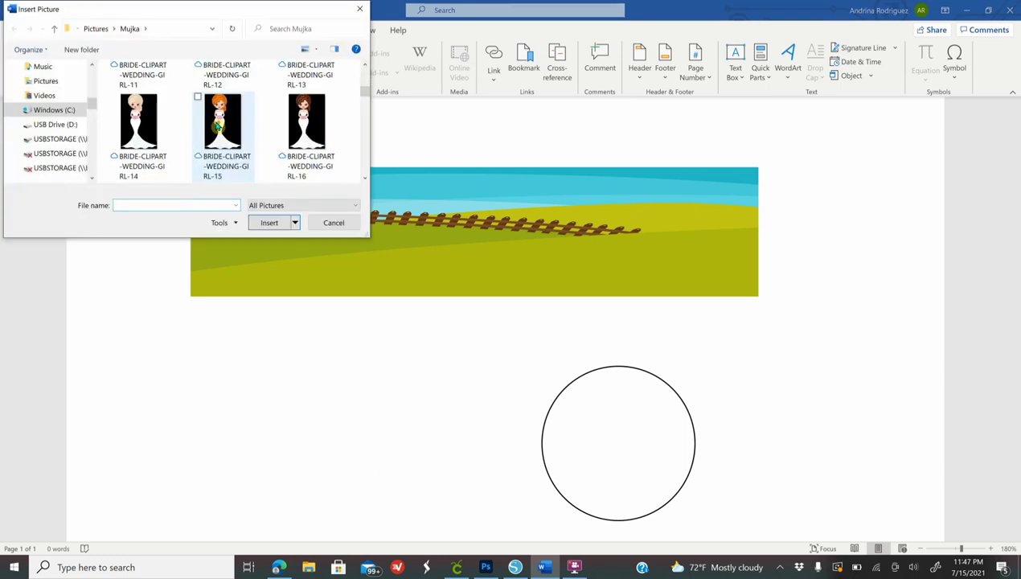
scroll(216, 125, down, 3)
scroll(216, 125, down, 2)
scroll(281, 119, down, 2)
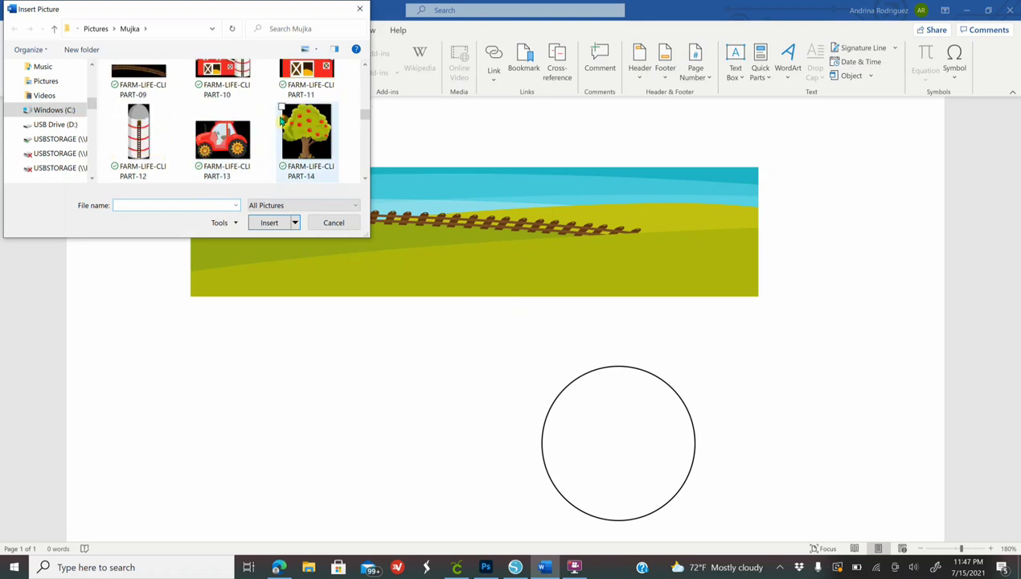
scroll(281, 121, up, 1)
click(233, 108)
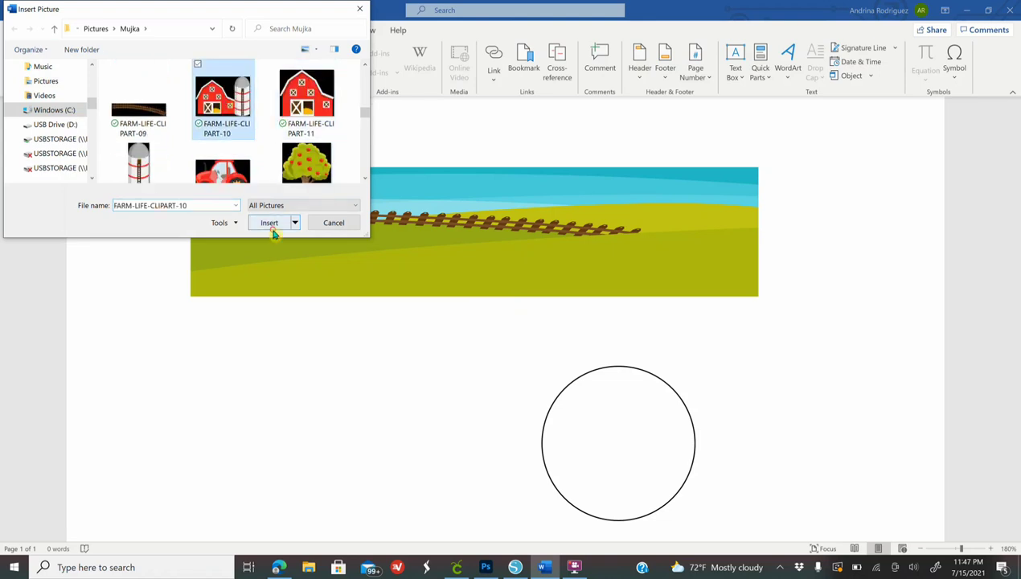
click(272, 226)
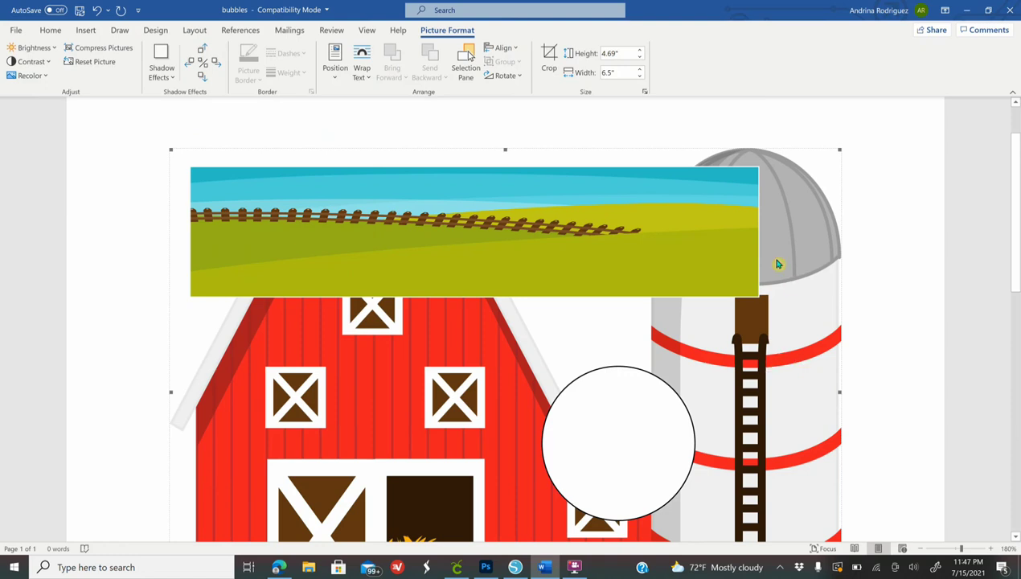
Float the barn in front of text, shrink it, and place it at the banner's right end.
click(362, 68)
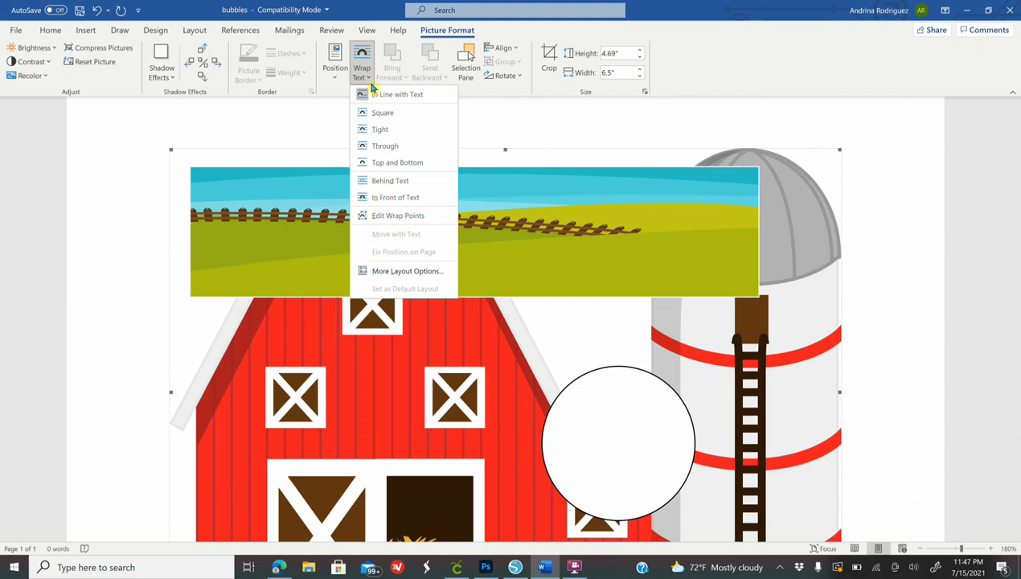
click(406, 198)
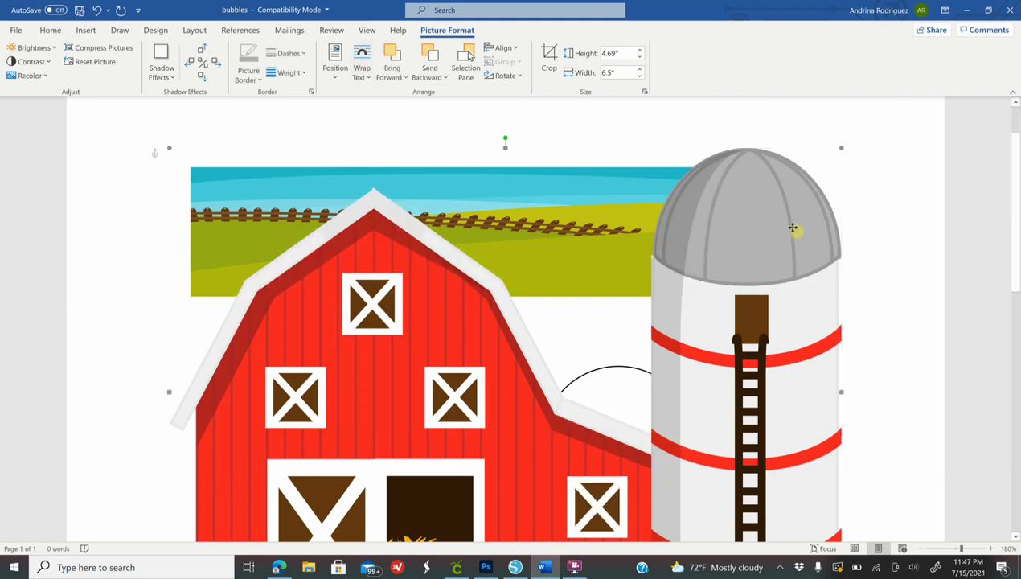
scroll(751, 412, down, 5)
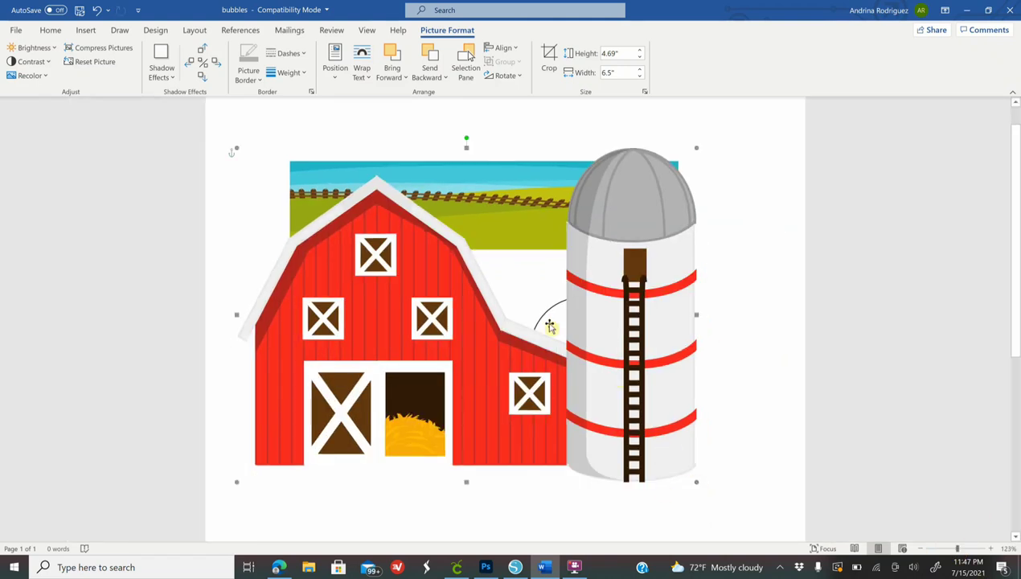
drag(696, 482, 548, 375)
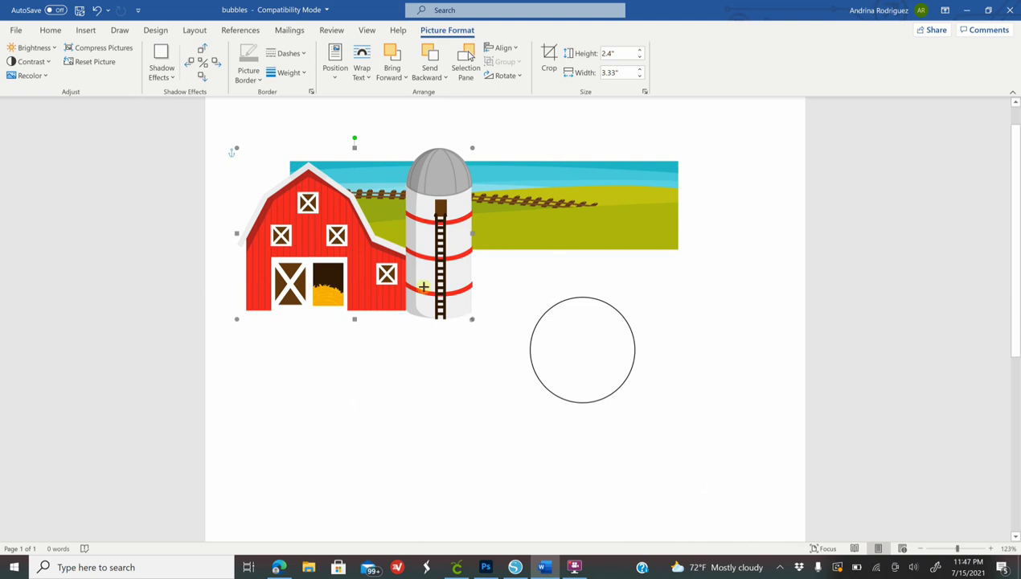
drag(471, 305, 396, 265)
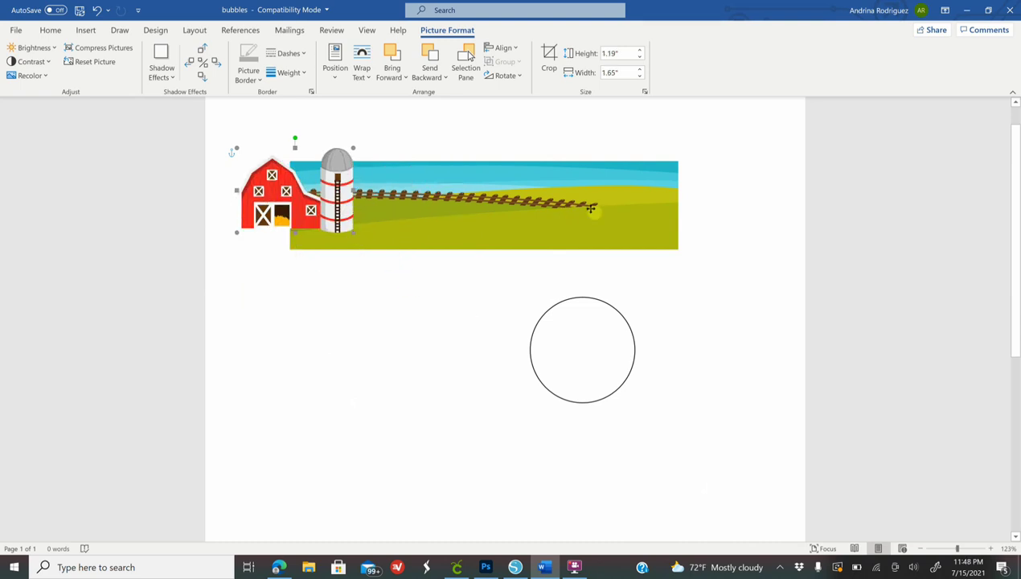
drag(354, 233, 585, 217)
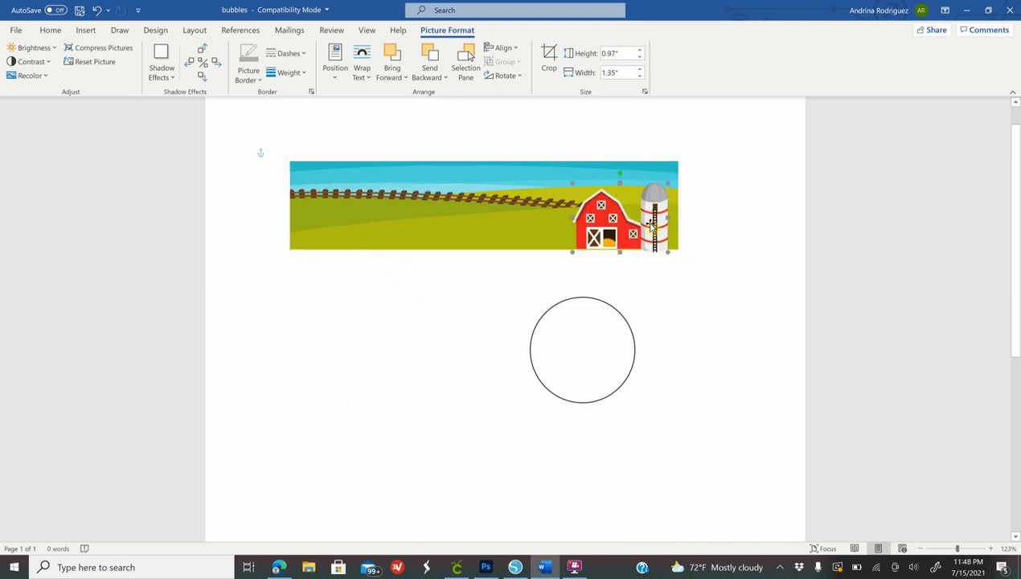
drag(684, 240, 670, 243)
click(727, 346)
Insert the farm girl clipart picture from this device.
click(90, 32)
click(136, 50)
click(160, 109)
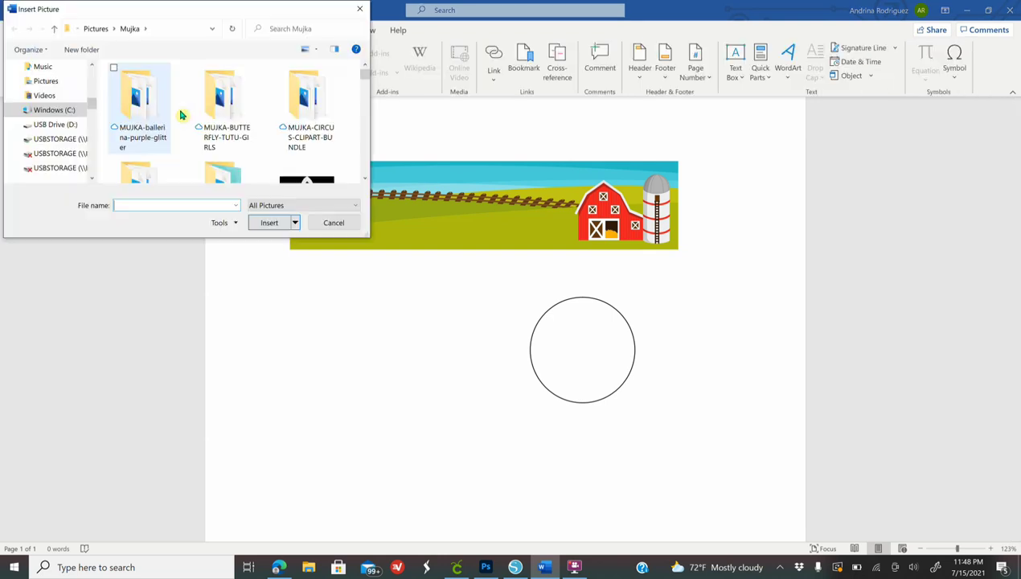
scroll(183, 121, down, 5)
scroll(256, 137, down, 3)
scroll(256, 137, down, 1)
click(306, 89)
click(268, 222)
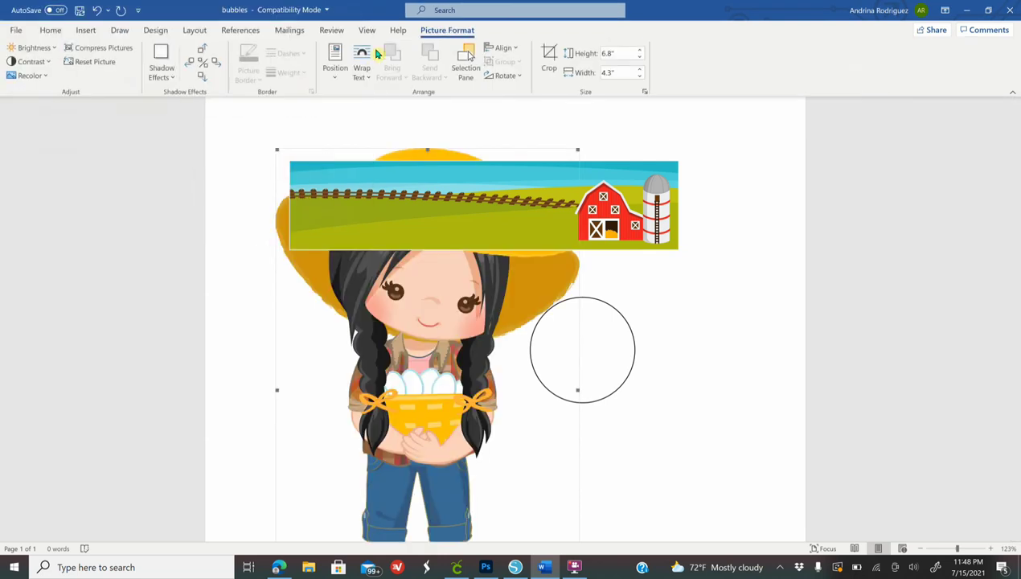
Float the girl in front of text, shrink her, and place her beside the barn.
click(362, 73)
click(399, 196)
mouse_move(462, 349)
mouse_down()
mouse_move(573, 193)
mouse_move(502, 296)
mouse_up()
drag(450, 378, 542, 211)
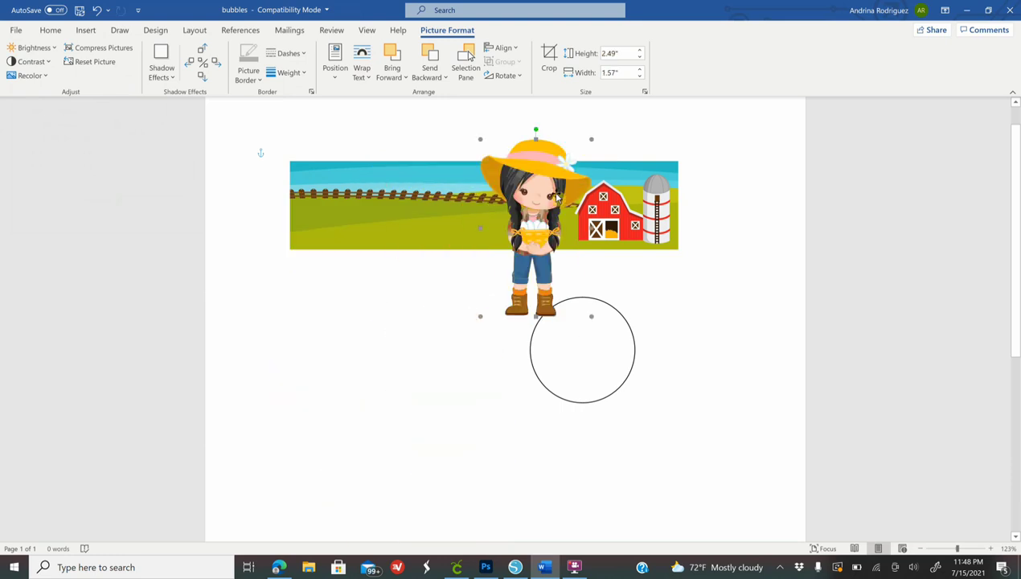
drag(593, 131, 546, 210)
drag(515, 265, 572, 201)
drag(599, 153, 582, 182)
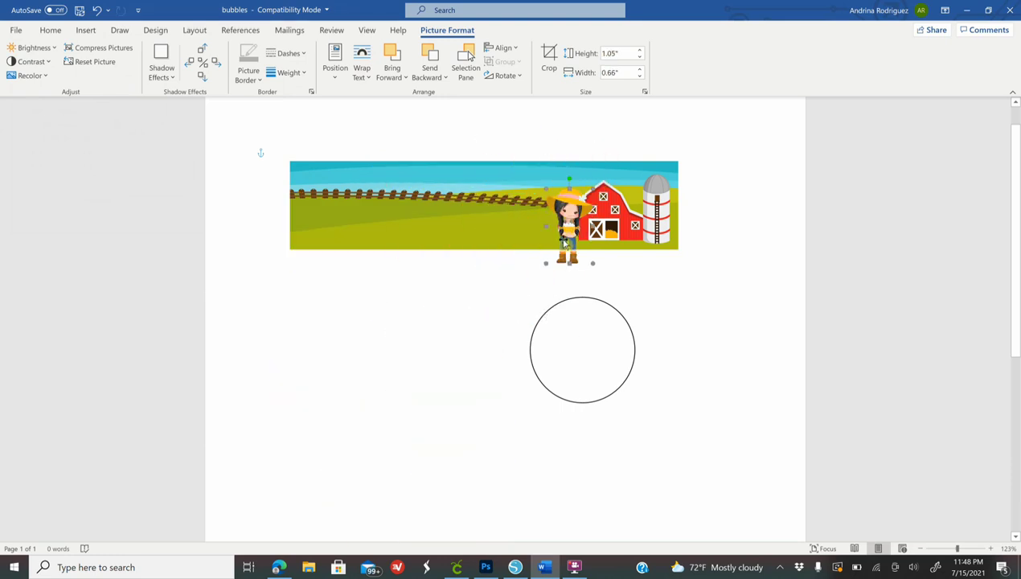
drag(570, 219, 566, 204)
click(450, 129)
Insert the brown horse clipart picture.
click(86, 30)
click(137, 49)
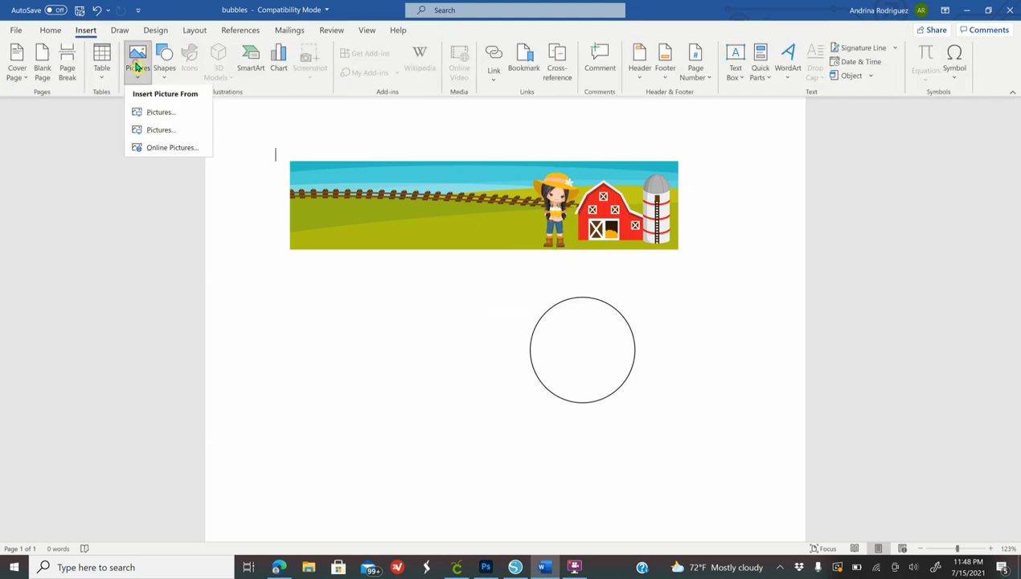
click(160, 109)
scroll(271, 144, down, 3)
click(222, 133)
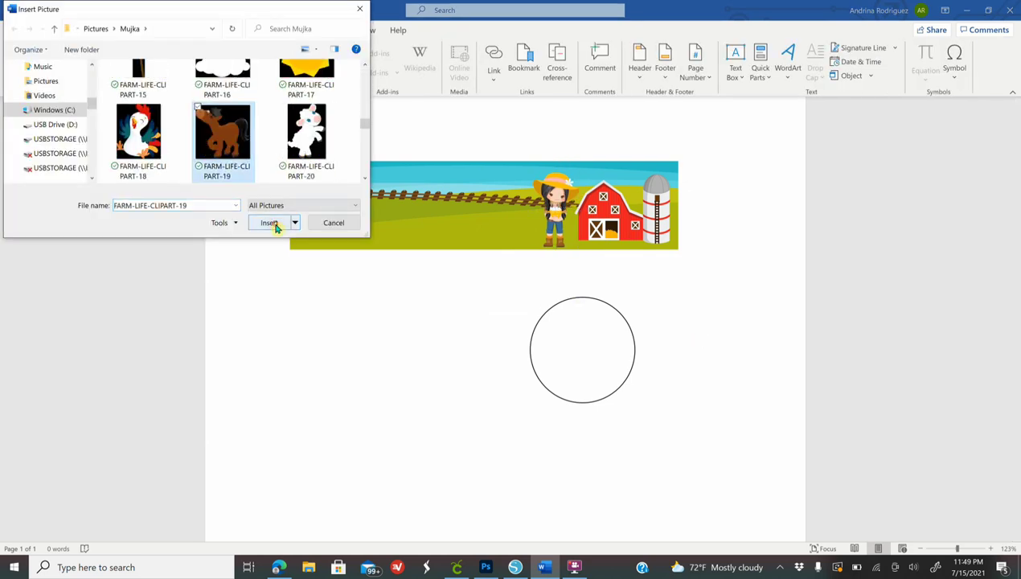
click(268, 223)
Float the horse in front of text, shrink it, and place it beside the girl.
click(362, 71)
click(409, 169)
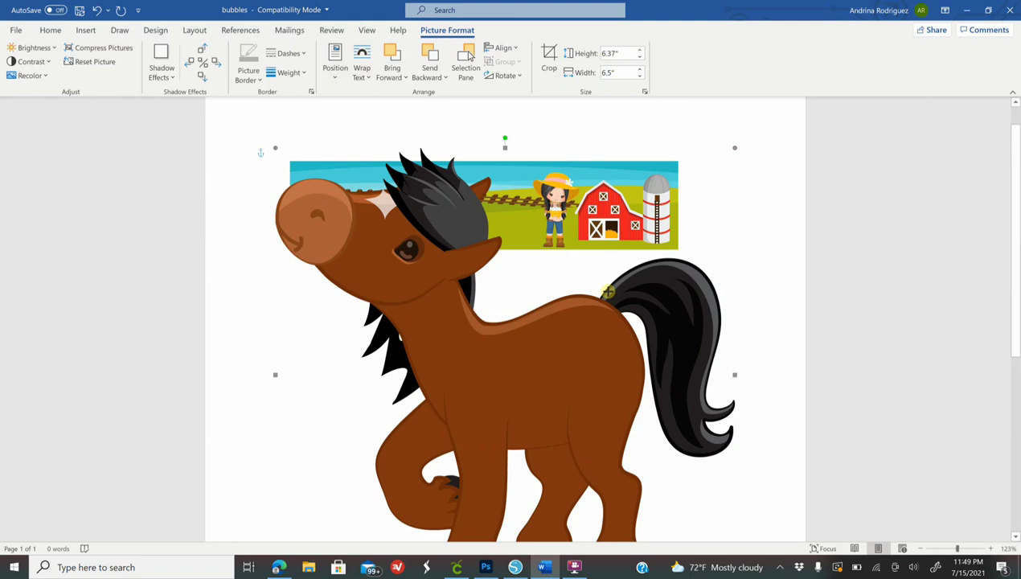
mouse_move(736, 147)
mouse_down()
mouse_move(546, 333)
mouse_move(635, 199)
mouse_up()
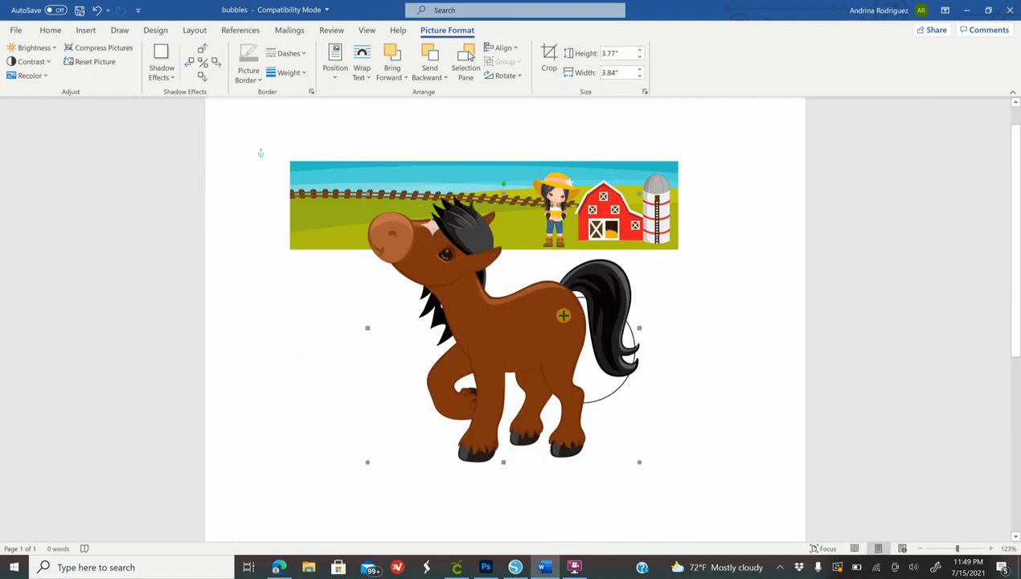
mouse_move(563, 315)
mouse_down()
mouse_move(576, 276)
mouse_move(485, 367)
mouse_move(445, 384)
mouse_up()
drag(406, 422, 597, 241)
mouse_move(631, 202)
mouse_down()
mouse_move(611, 240)
mouse_move(616, 224)
mouse_move(608, 230)
mouse_up()
Insert the rooster clipart picture from this device.
click(519, 249)
click(85, 30)
click(141, 69)
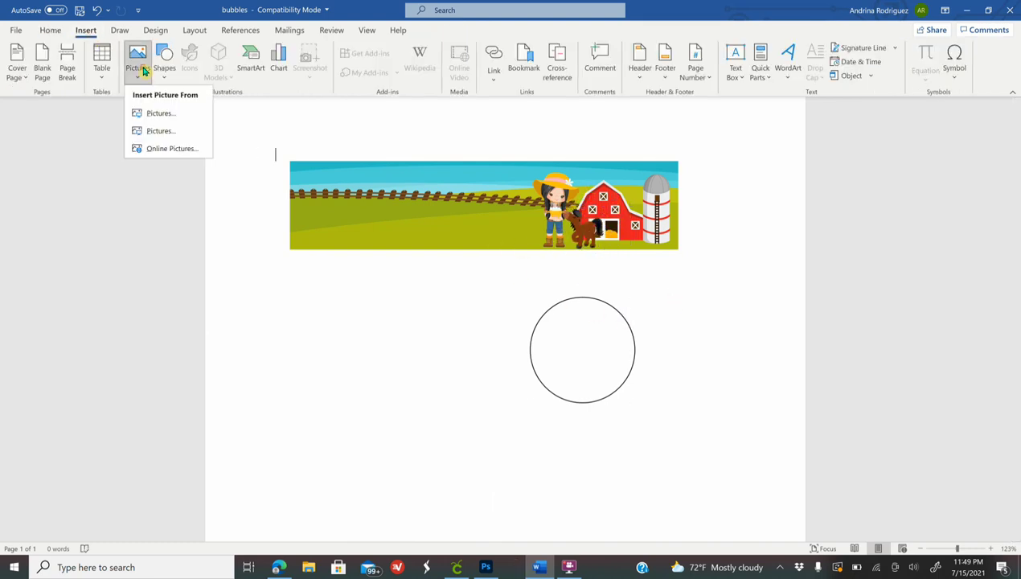
click(160, 113)
scroll(265, 128, down, 5)
scroll(266, 129, down, 5)
scroll(265, 129, down, 3)
click(138, 133)
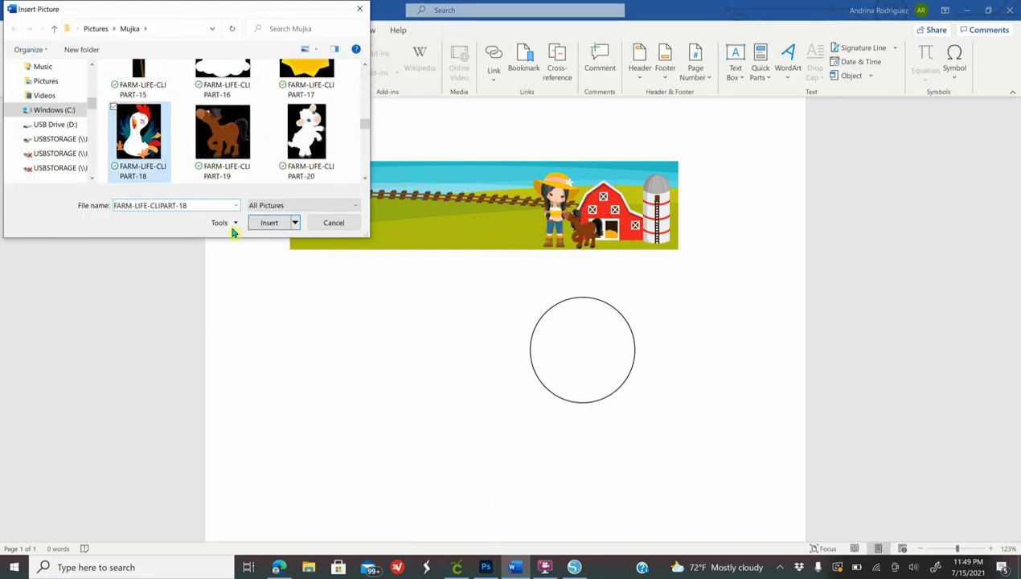
click(269, 223)
Float the rooster in front of text, resize it, and move it to the banner's left end.
click(362, 68)
click(355, 200)
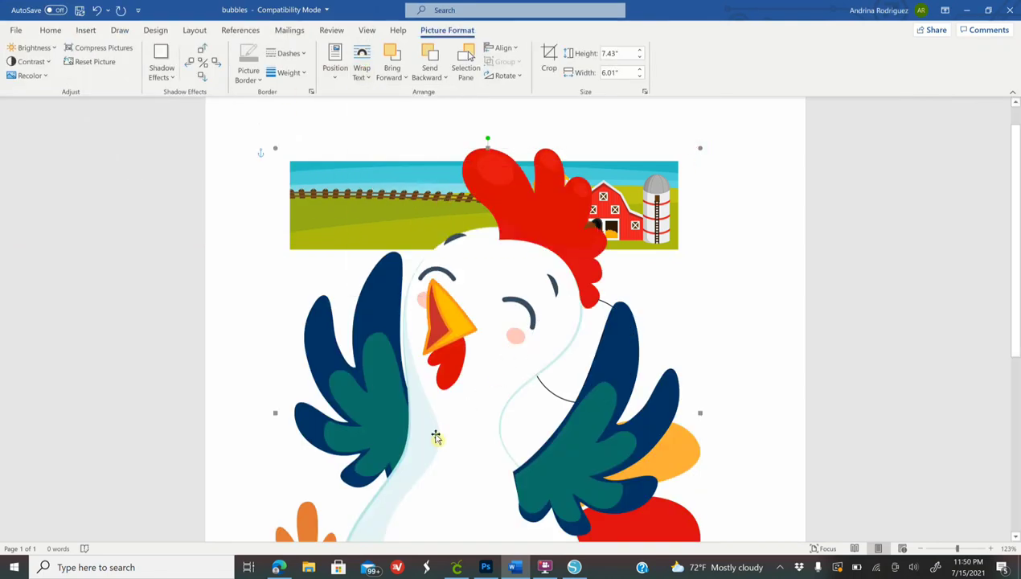
key(ctrl+z)
key(ctrl+z)
key(ctrl+z)
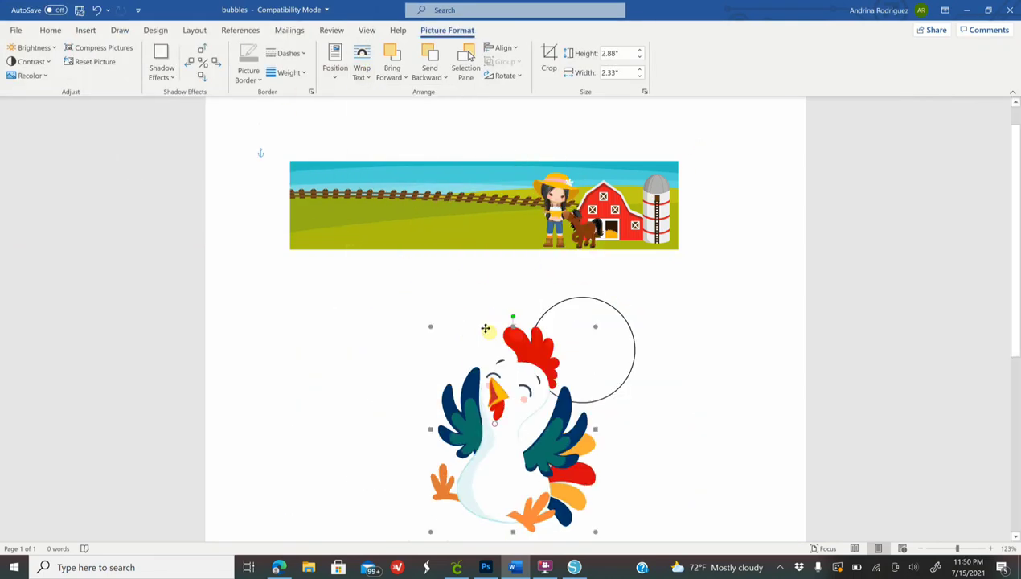
key(ctrl+z)
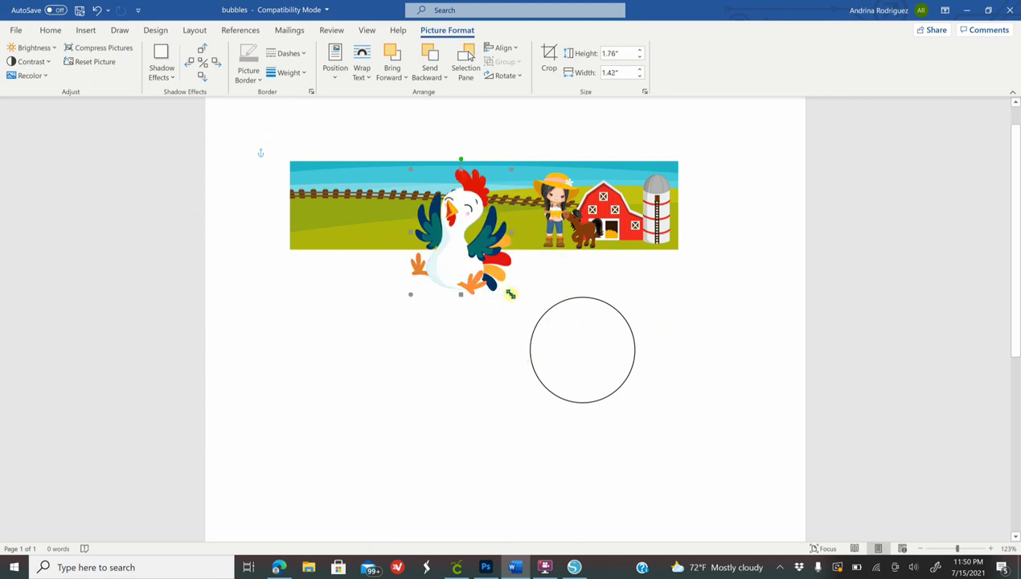
drag(500, 297, 485, 266)
key(ctrl+z)
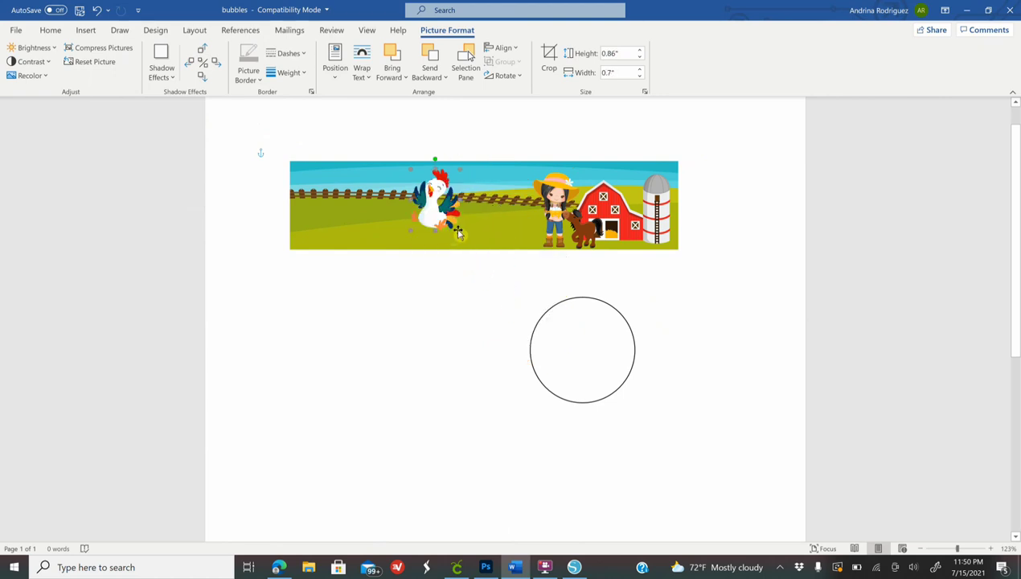
drag(440, 217, 336, 229)
drag(957, 548, 966, 548)
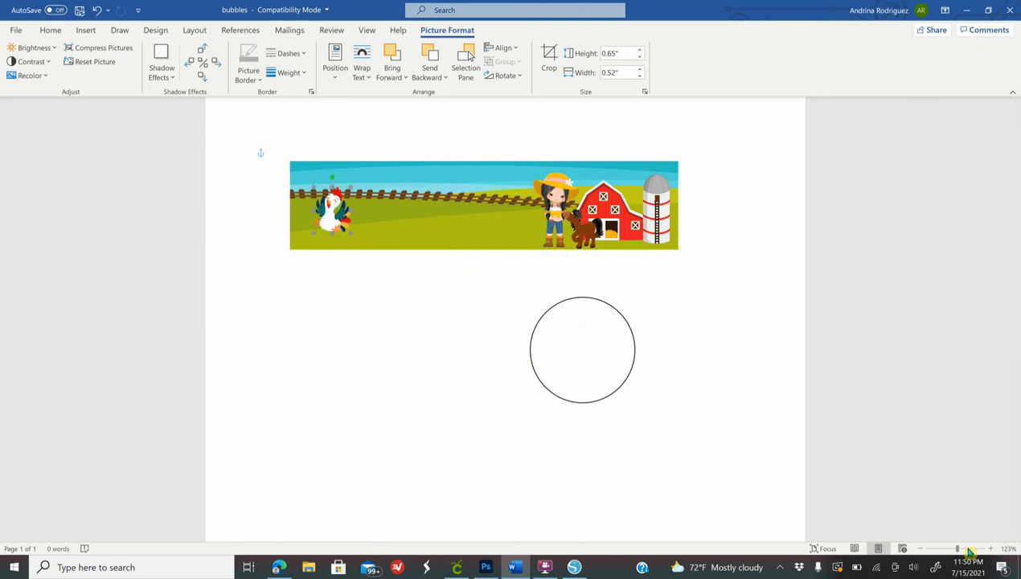
Insert the muddy pig clipart picture.
click(86, 30)
click(137, 50)
click(168, 110)
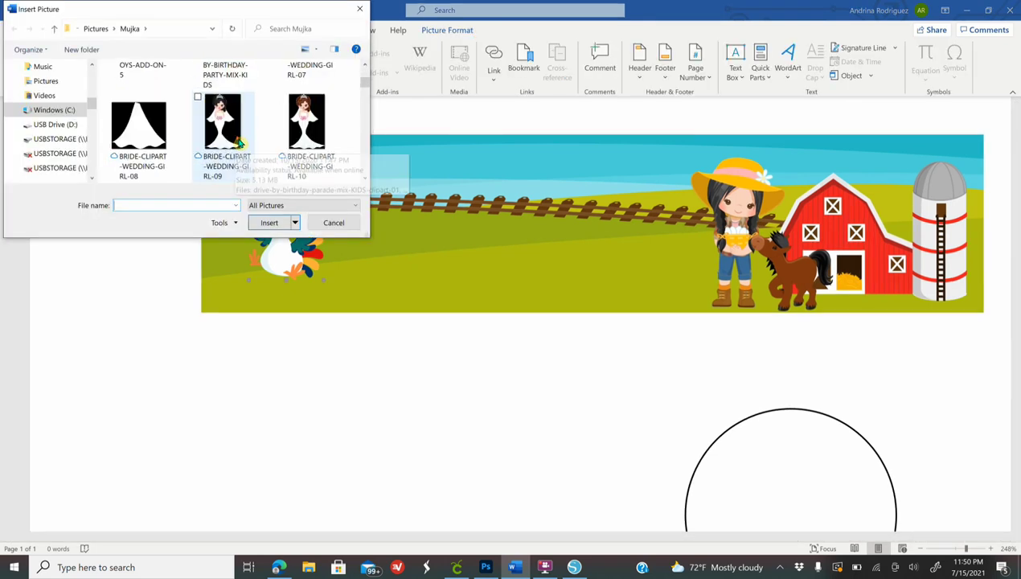
scroll(242, 144, down, 3)
scroll(241, 143, down, 3)
click(140, 85)
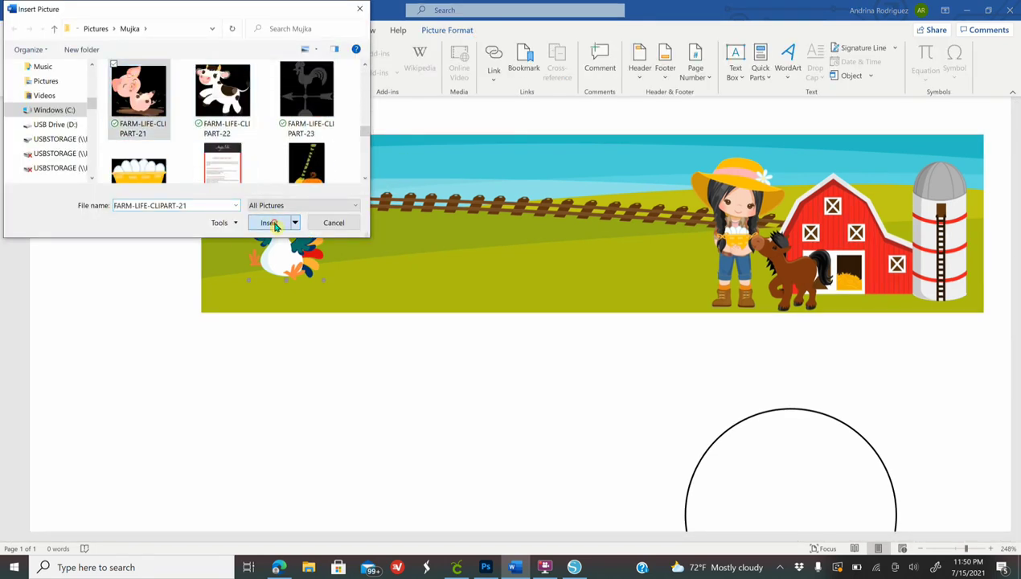
click(269, 223)
Float the pig in front of text, shrink it, and place it beside the rooster.
click(362, 67)
click(394, 201)
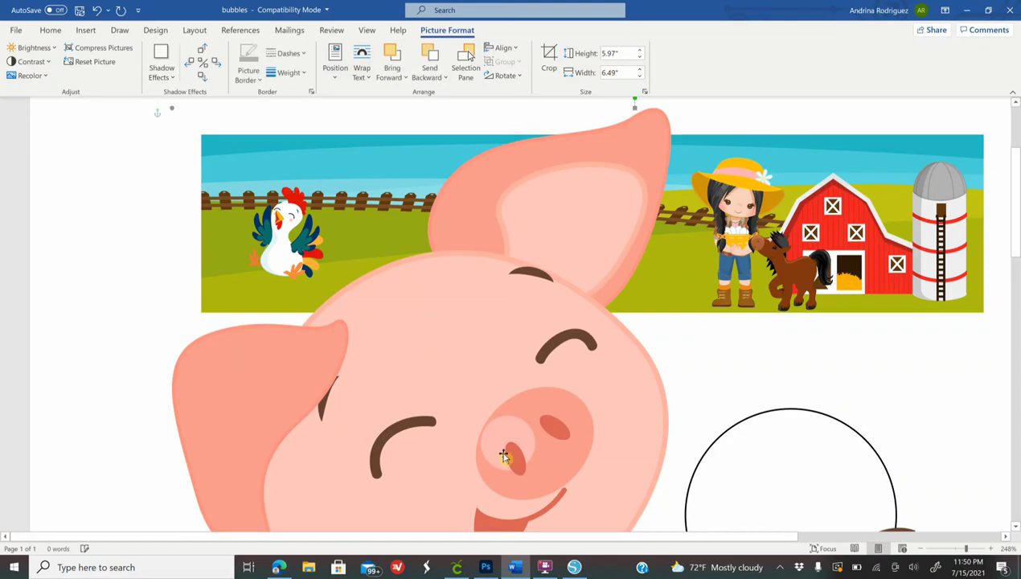
click(950, 551)
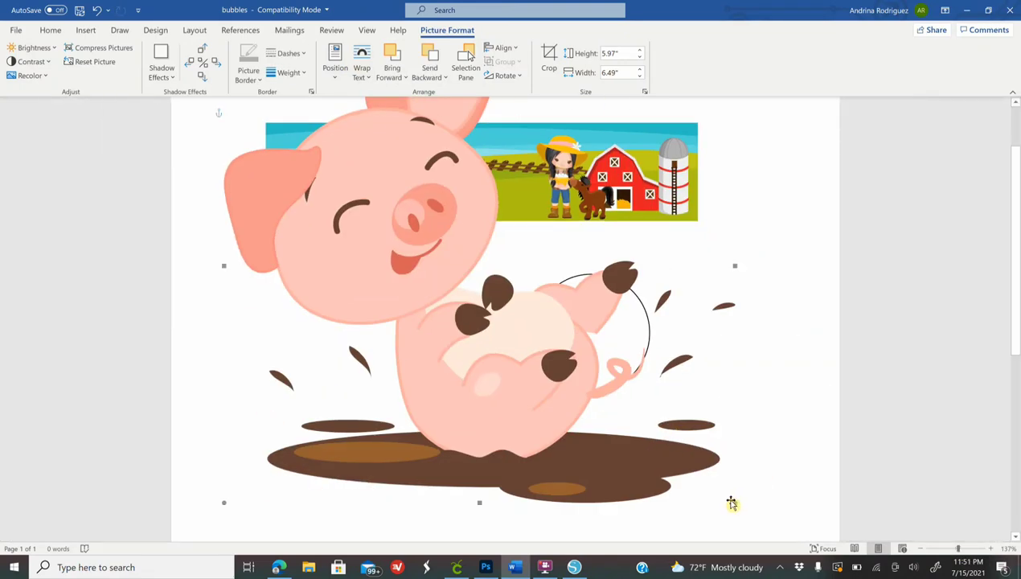
drag(419, 243, 329, 177)
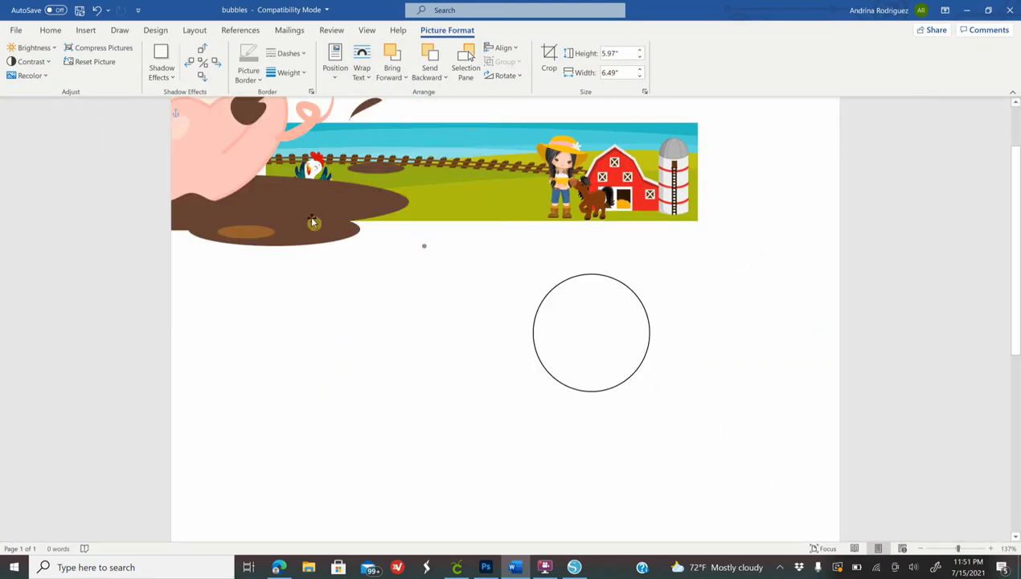
key(ctrl+z)
key(ctrl+z)
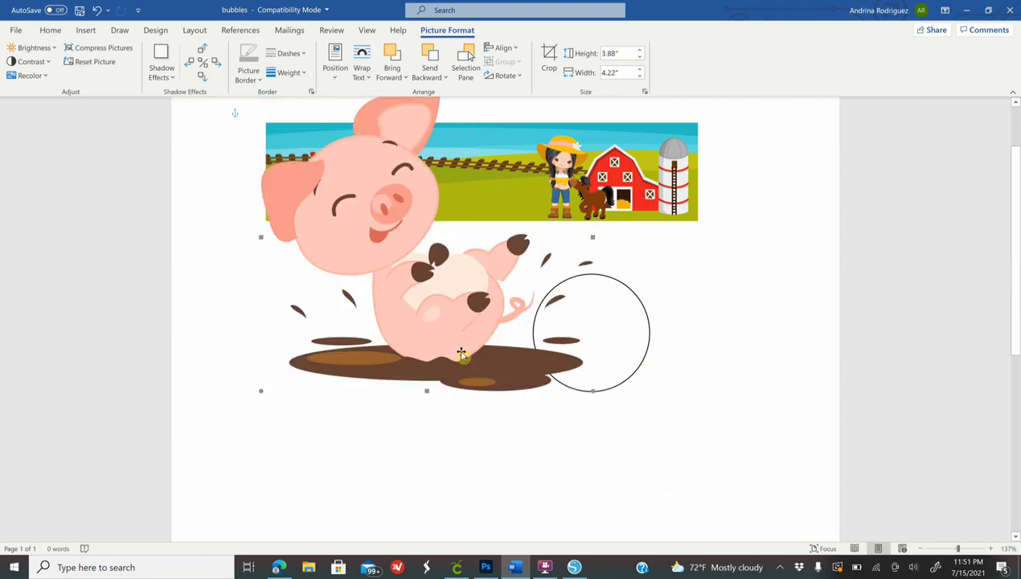
key(ctrl+z)
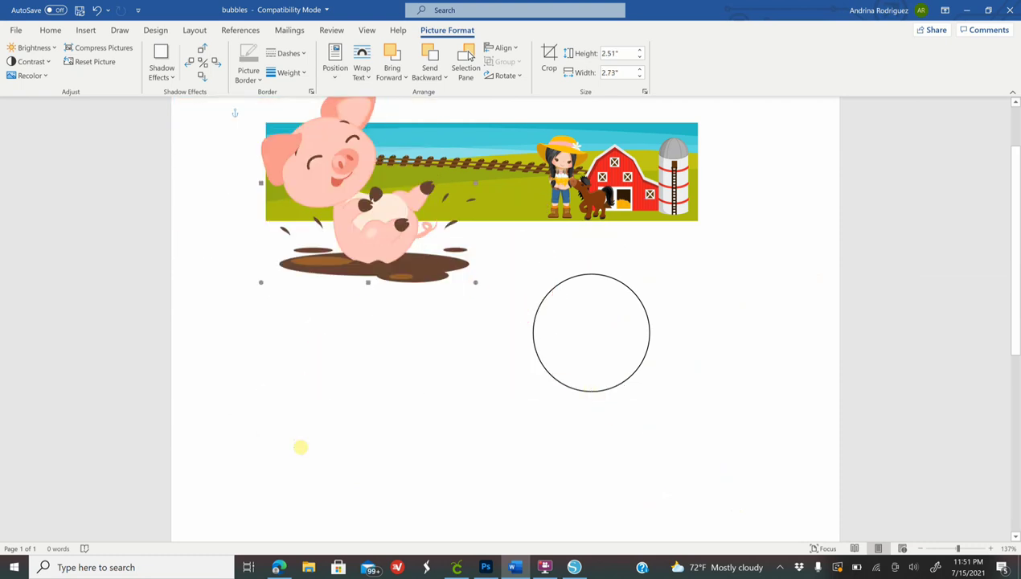
key(ctrl+z)
key(ctrl+z)
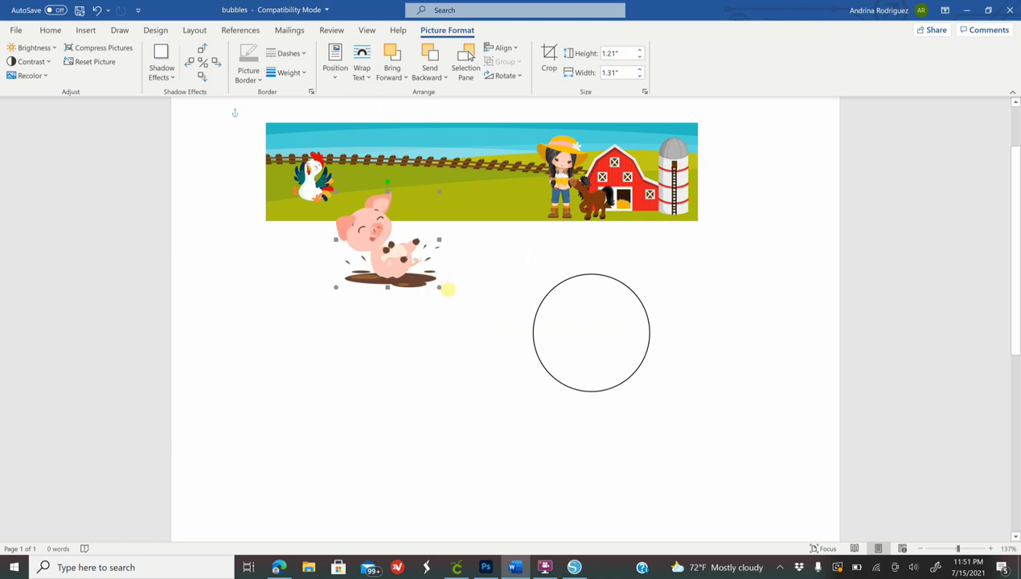
key(ctrl+z)
key(ctrl+z)
scroll(378, 321, up, 1)
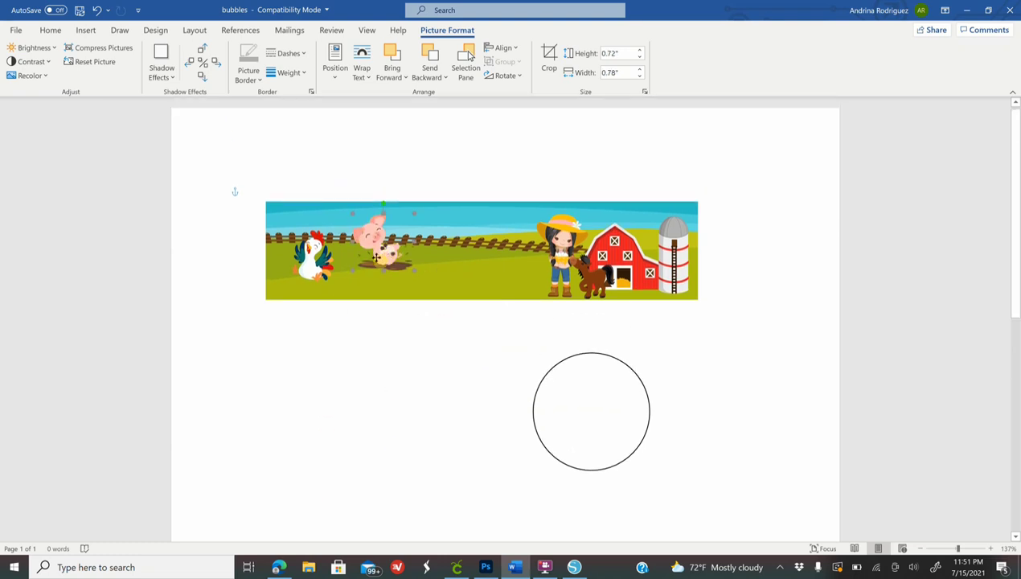
click(311, 261)
click(433, 458)
Insert the lamb clipart from this computer and set it In Front of Text.
click(85, 30)
click(137, 64)
click(161, 104)
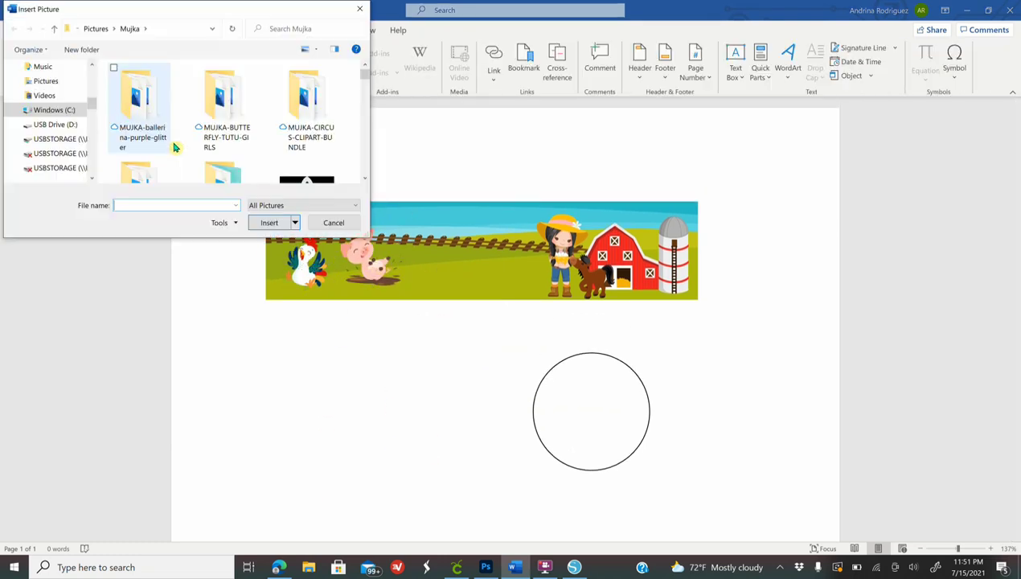
scroll(277, 126, down, 3)
scroll(279, 126, down, 3)
double_click(305, 132)
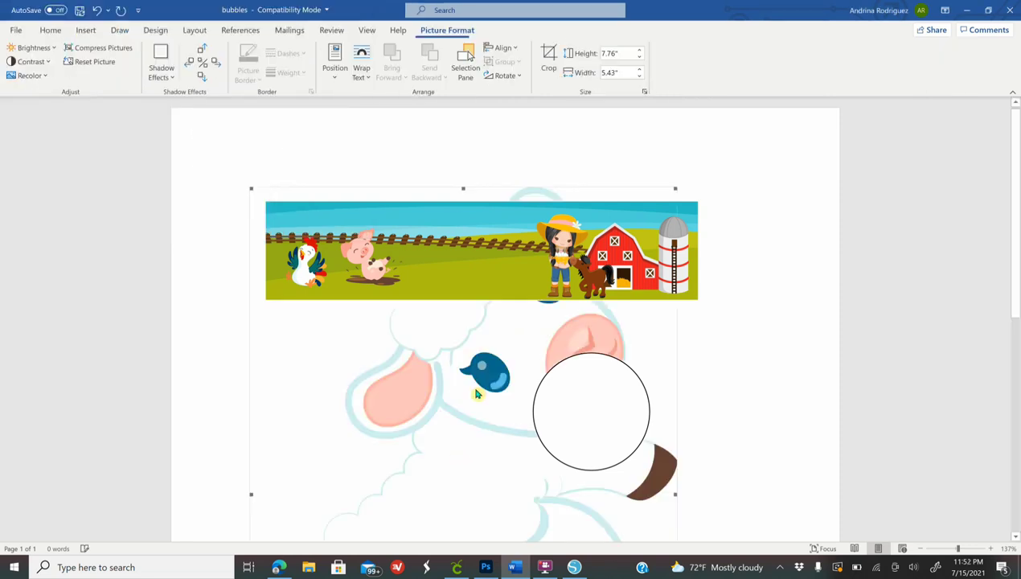
click(362, 68)
click(395, 197)
Shrink the lamb and place it in the banner next to the slightly lowered pig.
drag(454, 467, 489, 322)
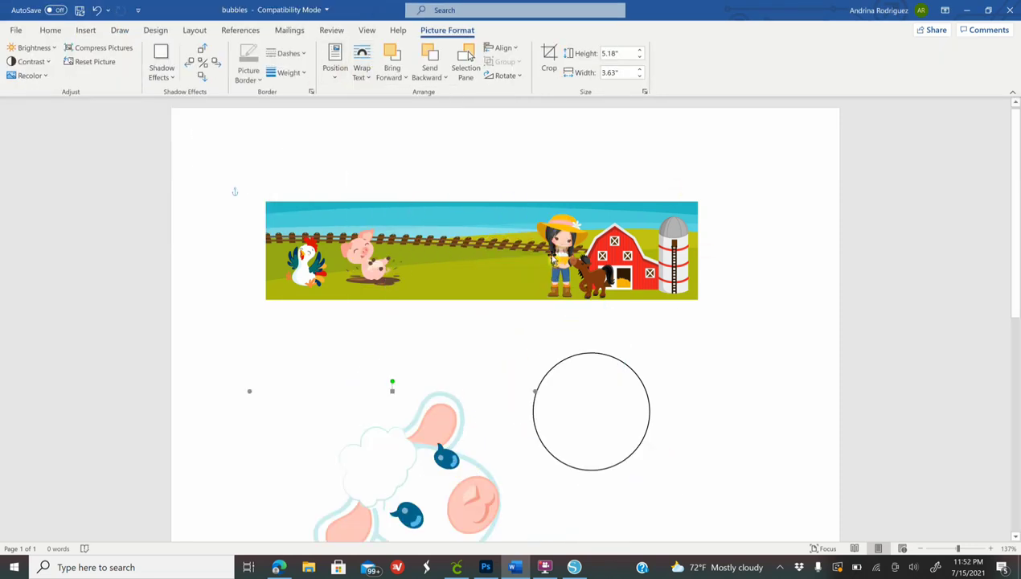
drag(583, 179, 490, 315)
drag(468, 419, 515, 270)
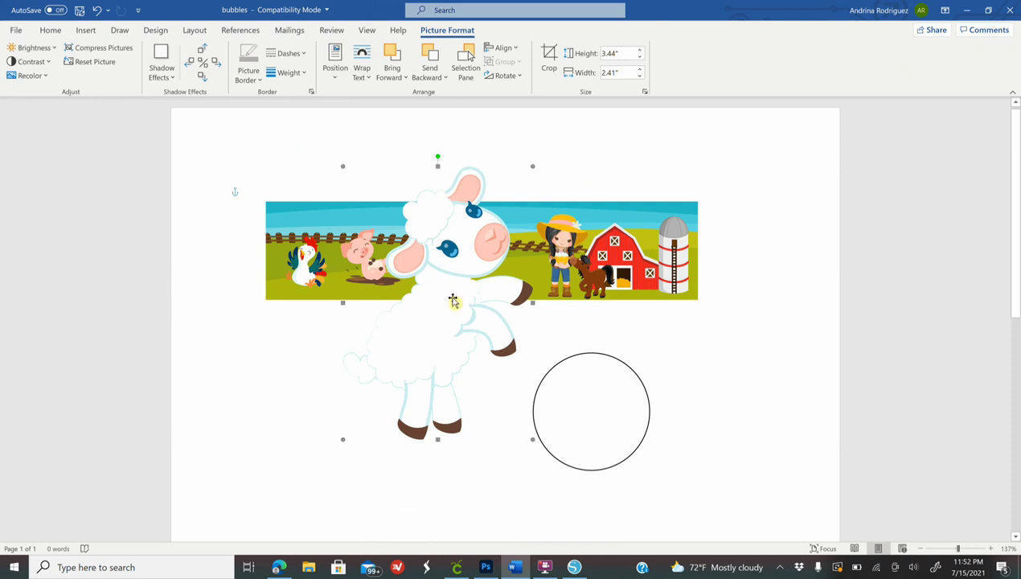
drag(532, 440, 451, 322)
drag(456, 205, 510, 226)
mouse_move(505, 186)
mouse_down()
mouse_move(436, 286)
mouse_move(471, 189)
mouse_up()
drag(468, 262, 453, 288)
ctrl+scroll(453, 288, up, 5)
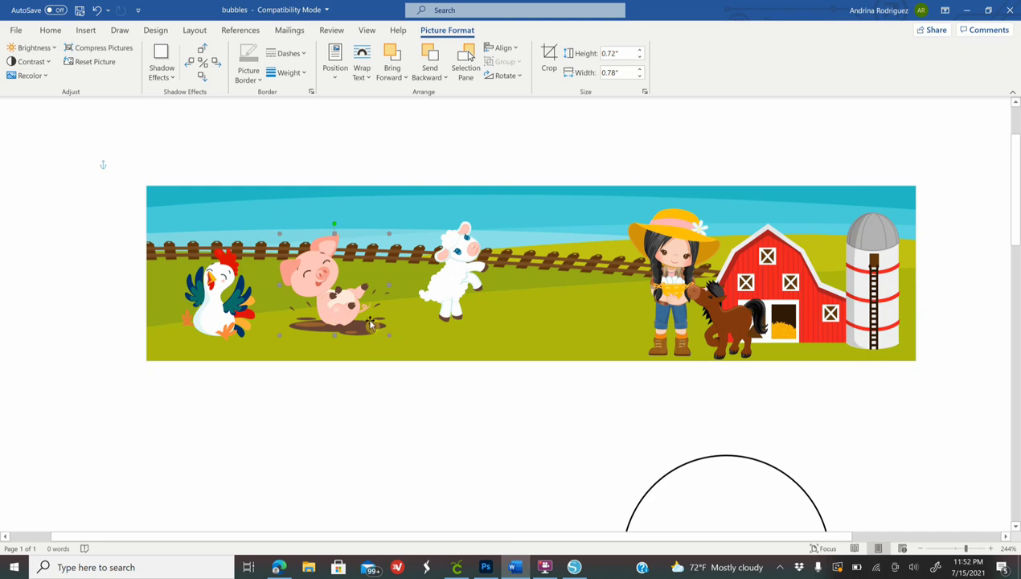
drag(371, 323, 375, 333)
drag(452, 273, 414, 288)
click(441, 474)
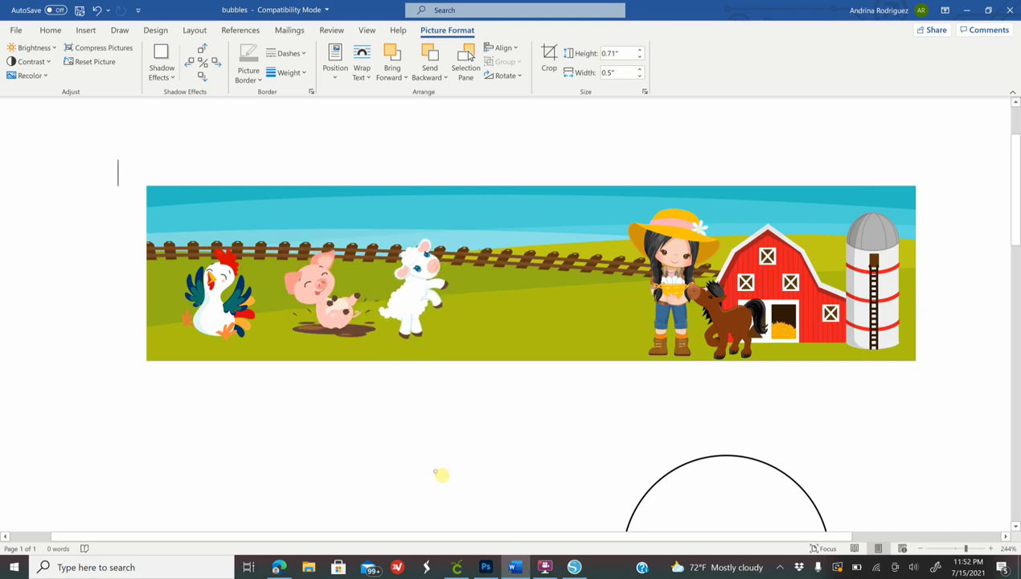
Insert the sun clipart from this computer and float it in front of the text.
click(85, 30)
click(137, 60)
click(160, 111)
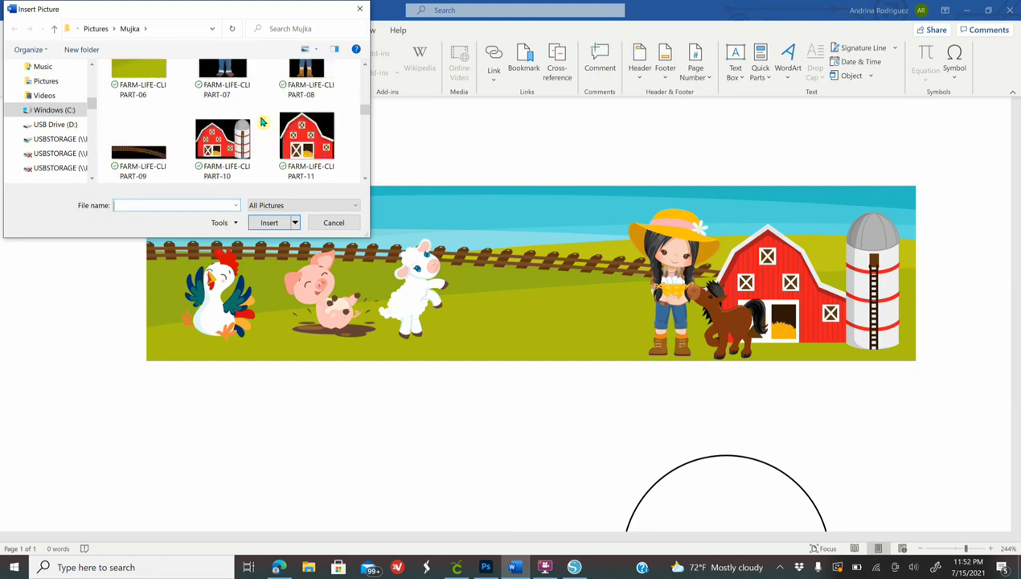
scroll(261, 123, down, 2)
click(303, 132)
click(268, 223)
click(362, 67)
click(383, 199)
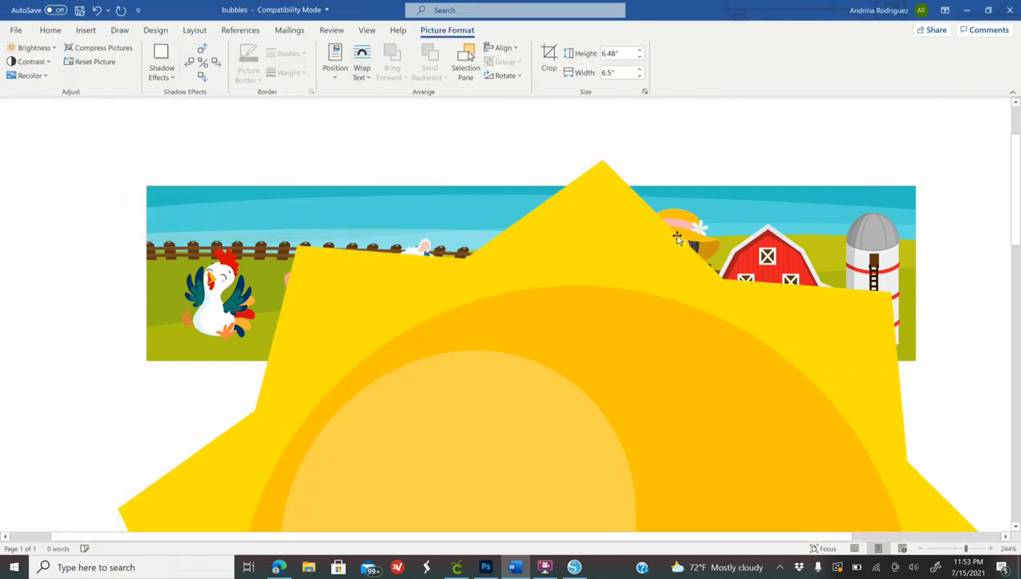
Shrink the sun and move it up into the banner's sky.
drag(966, 549, 957, 549)
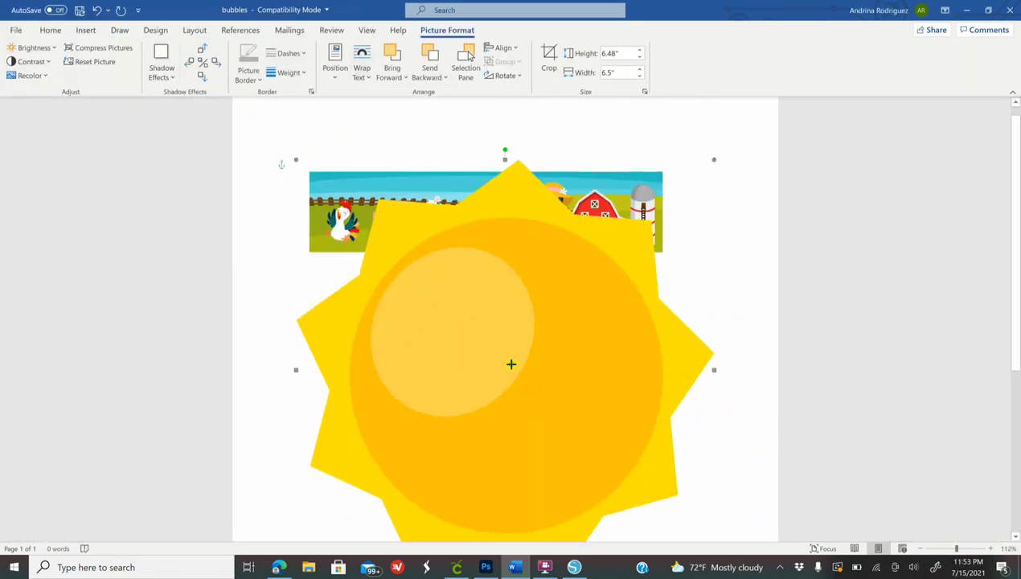
drag(511, 364, 513, 361)
drag(434, 467, 441, 270)
drag(520, 161, 431, 291)
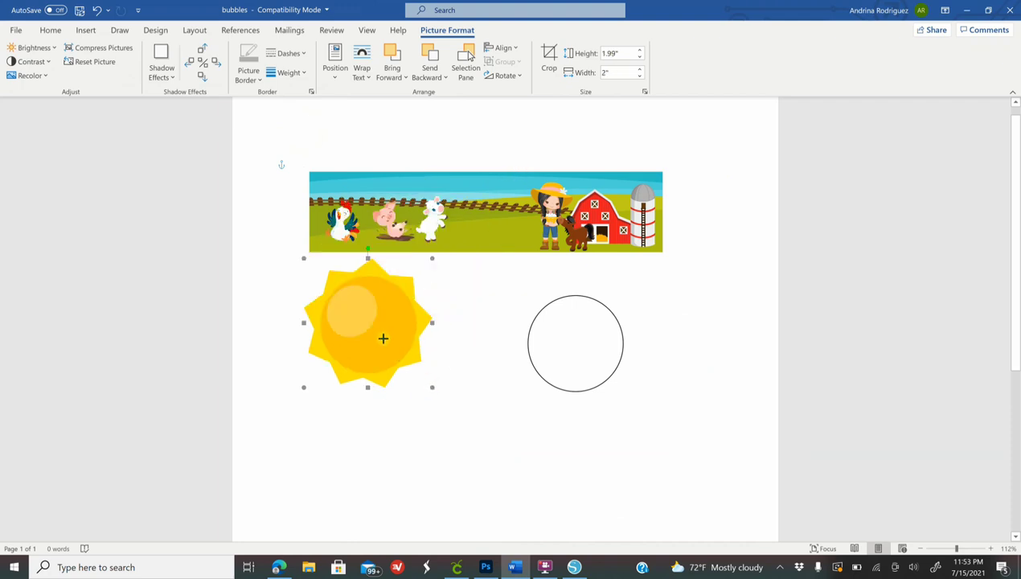
mouse_move(382, 338)
mouse_down()
mouse_move(395, 352)
mouse_move(331, 286)
mouse_move(390, 185)
mouse_move(427, 210)
mouse_up()
Insert the cloud clipart from this computer and set it In Front of Text.
click(85, 30)
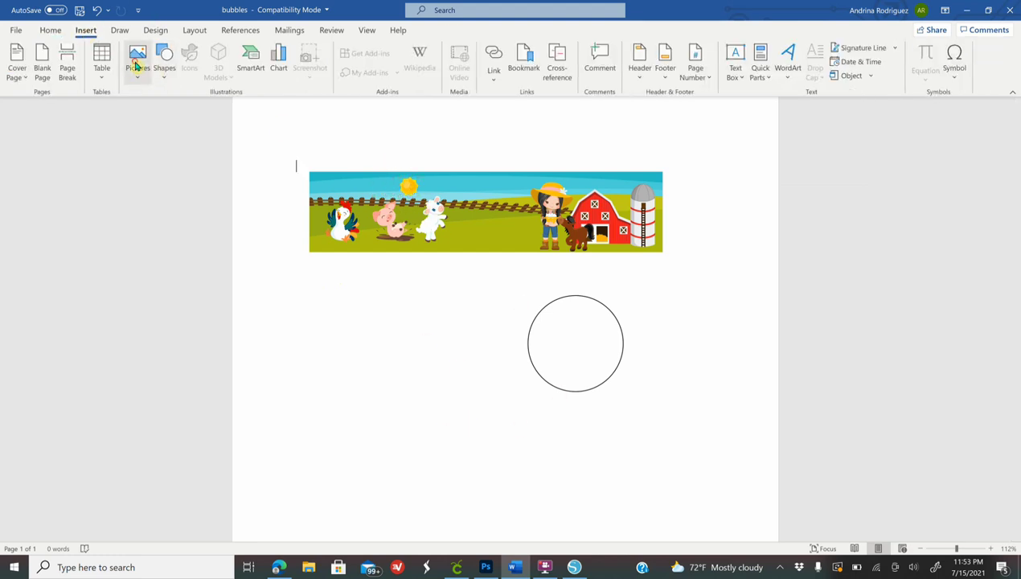
click(136, 67)
click(146, 114)
scroll(289, 153, down, 3)
click(241, 176)
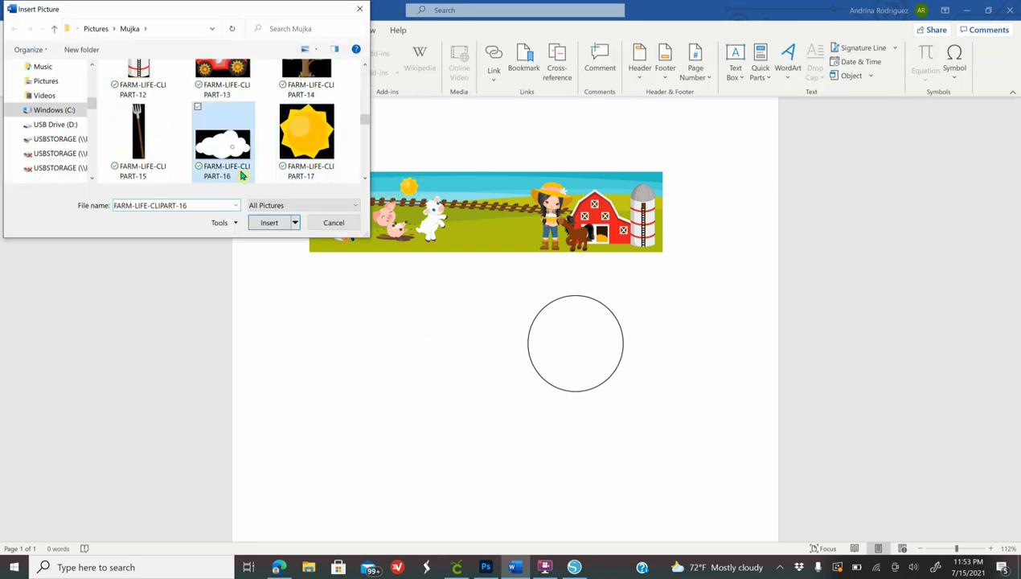
double_click(241, 176)
click(362, 68)
click(406, 199)
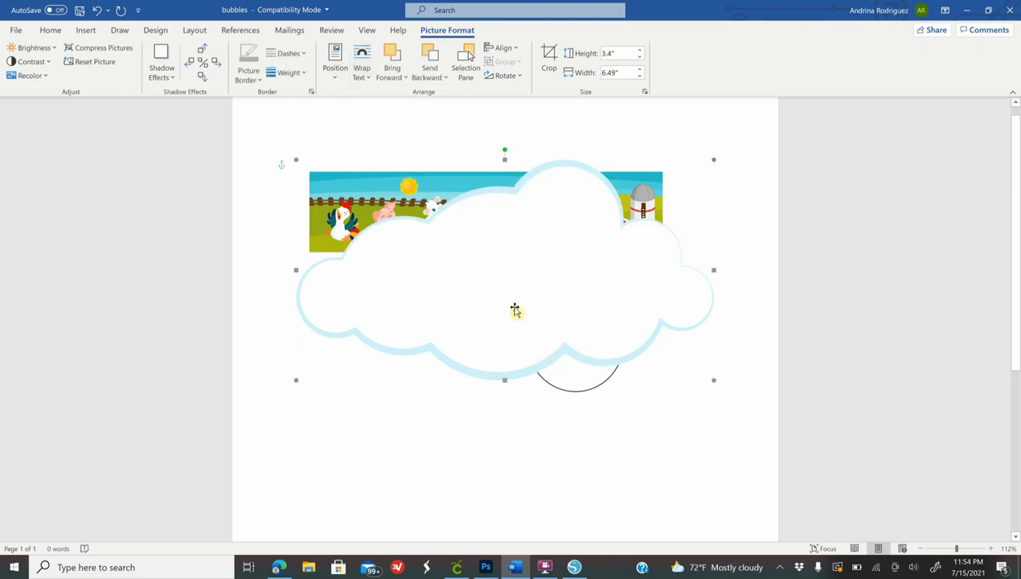
Shrink the cloud to under an inch wide and place it beside the sun.
drag(713, 159, 515, 265)
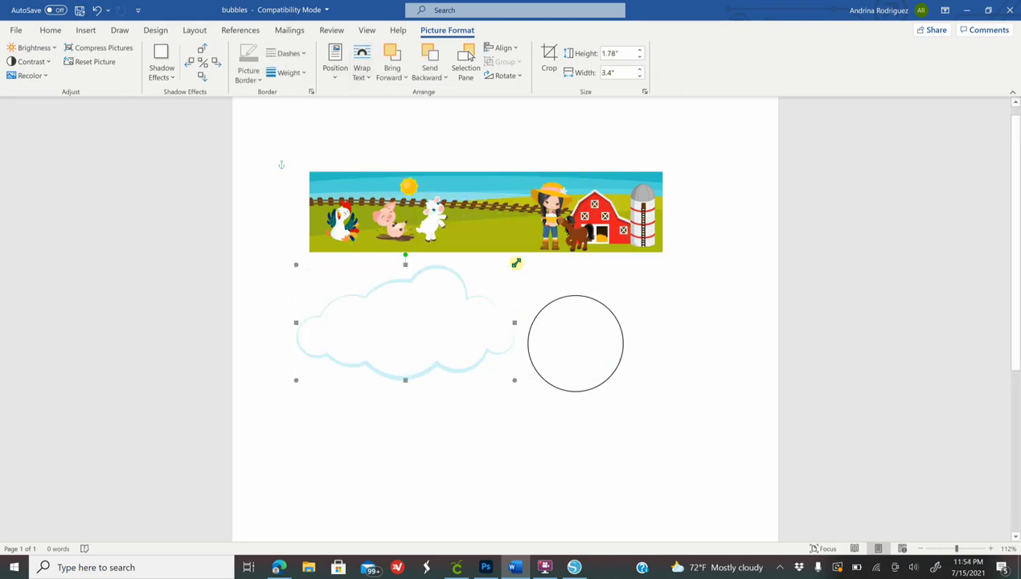
drag(450, 299, 450, 298)
drag(451, 379, 411, 361)
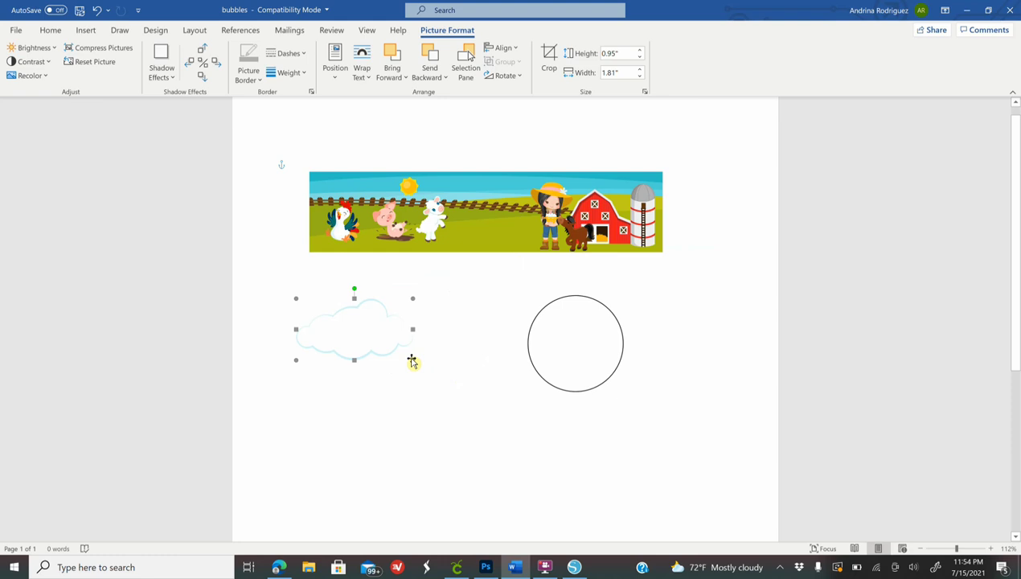
drag(355, 325, 357, 329)
click(972, 549)
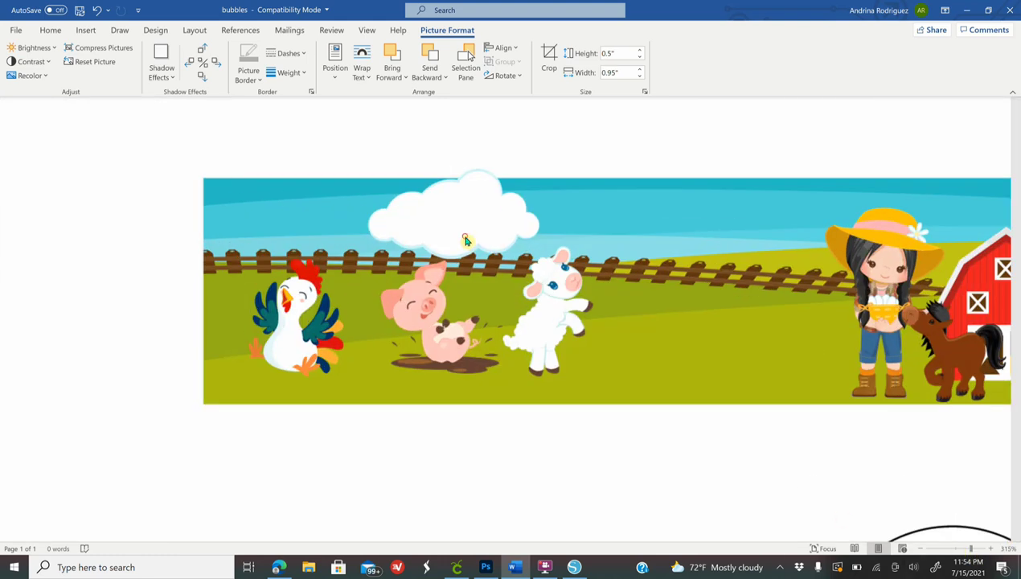
mouse_move(493, 250)
mouse_down()
mouse_move(397, 235)
mouse_move(480, 219)
mouse_move(463, 253)
mouse_up()
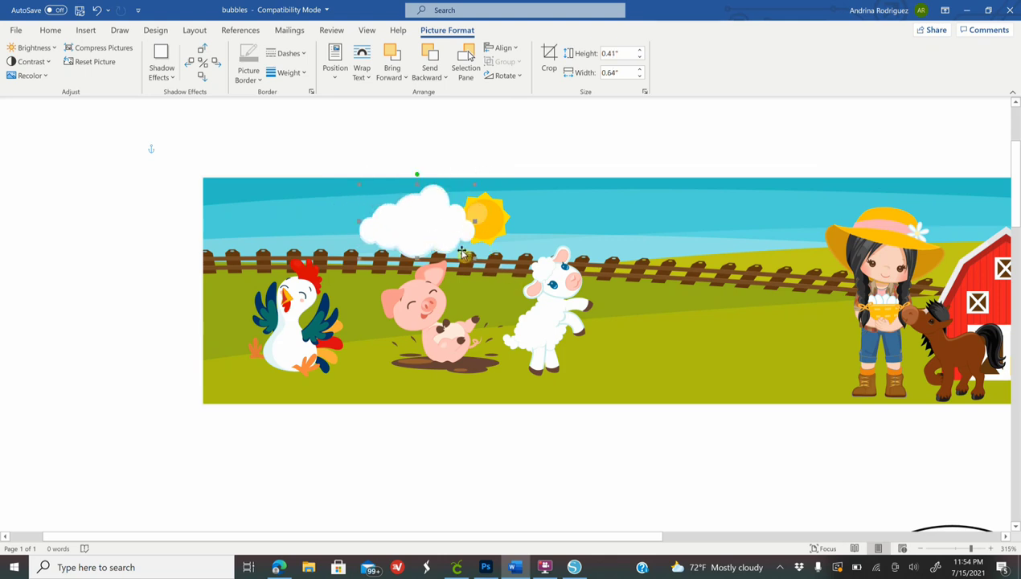
drag(465, 193, 421, 234)
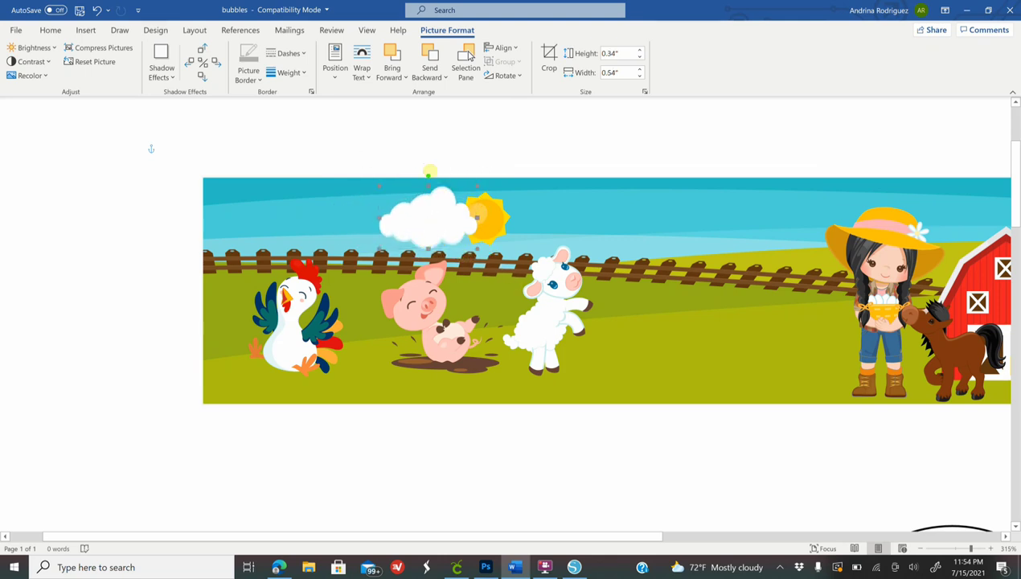
scroll(775, 455, down, 10)
scroll(310, 163, up, 5)
scroll(313, 161, up, 5)
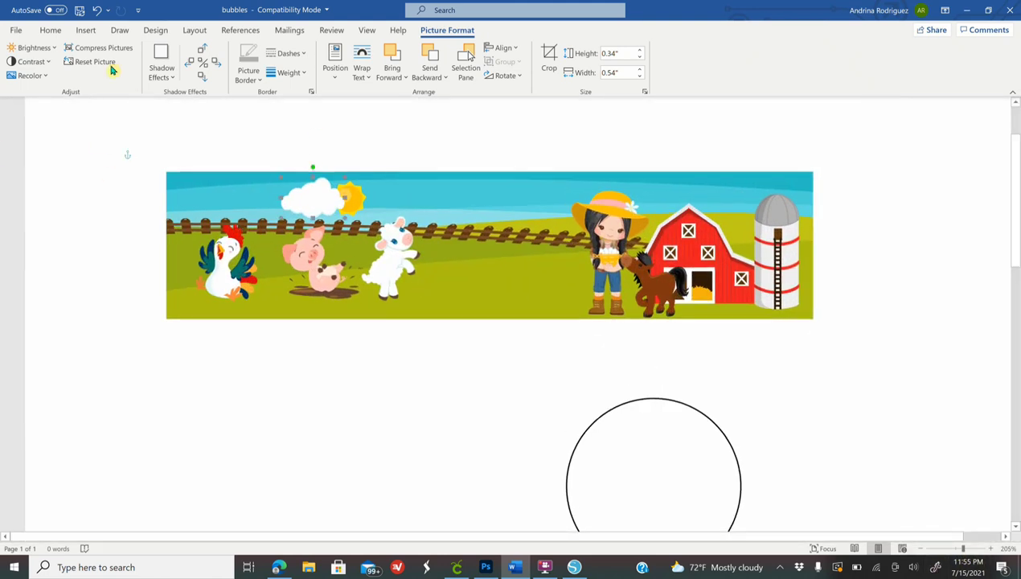
Start a WordArt title in the Babydoo font, replacing the placeholder with ARIANIS 1ST BIRTHDAY.
click(86, 31)
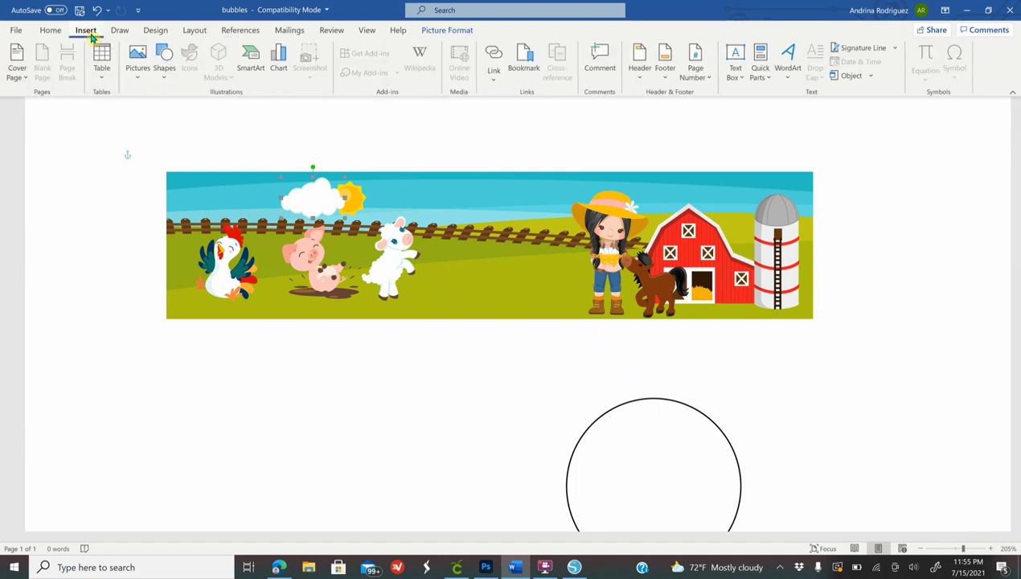
click(788, 60)
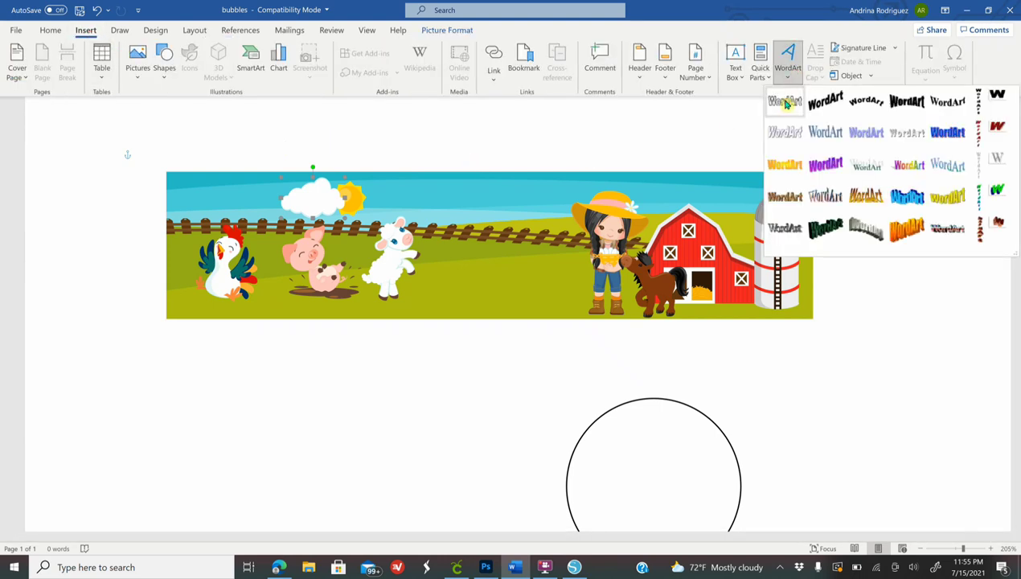
click(787, 101)
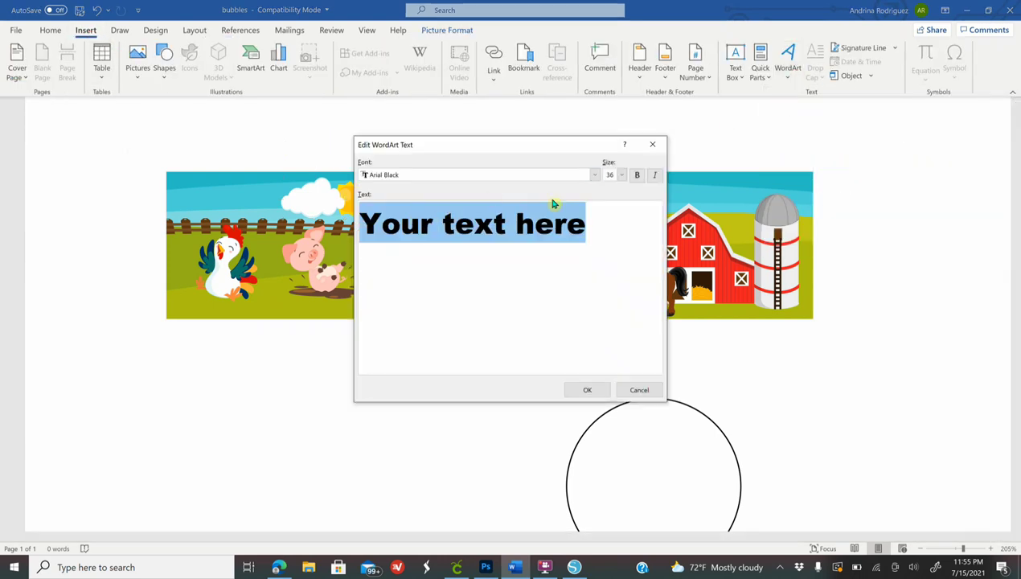
click(595, 175)
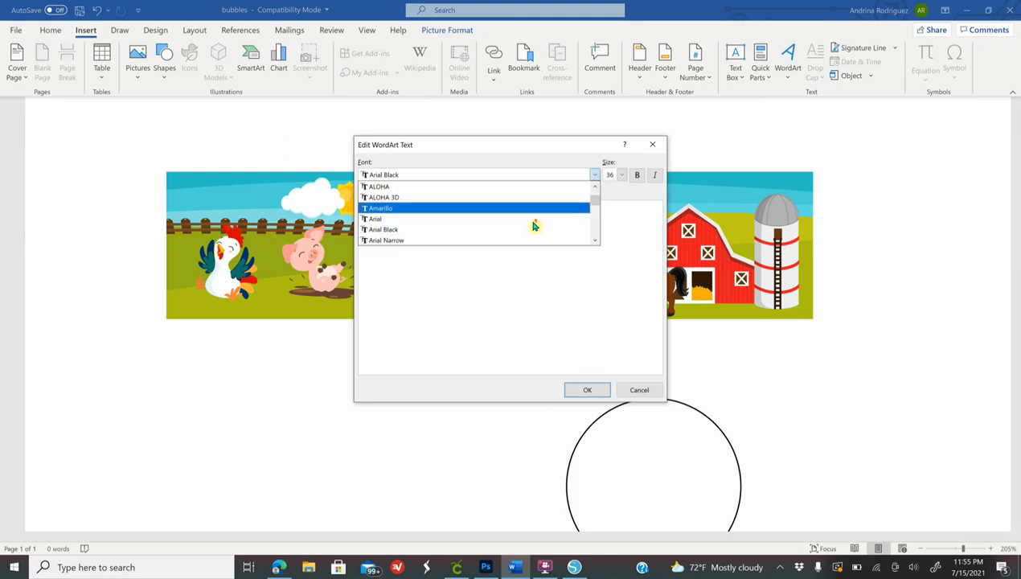
scroll(533, 226, down, 1)
scroll(534, 226, down, 1)
scroll(534, 226, down, 1)
scroll(533, 226, down, 1)
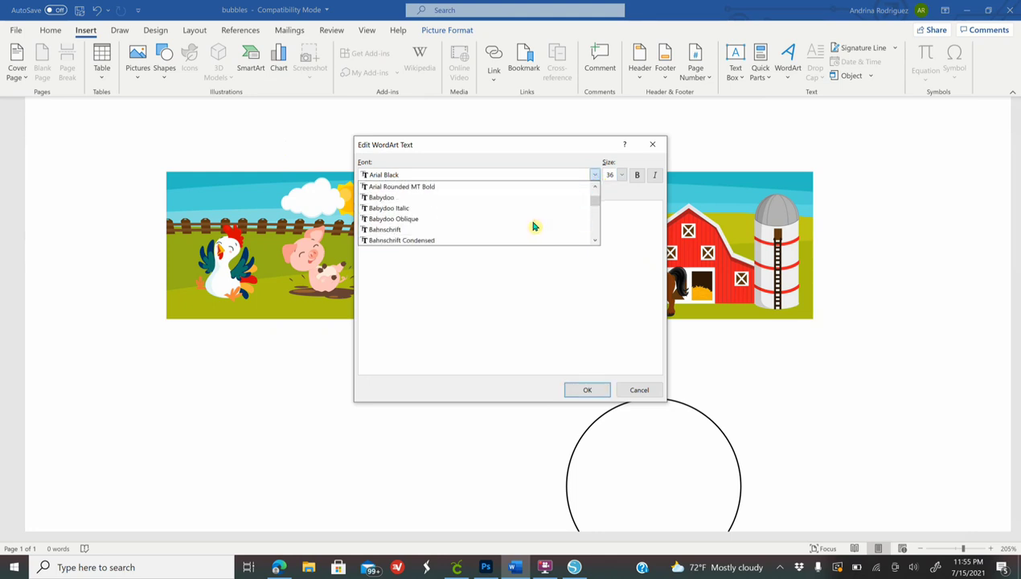
click(512, 232)
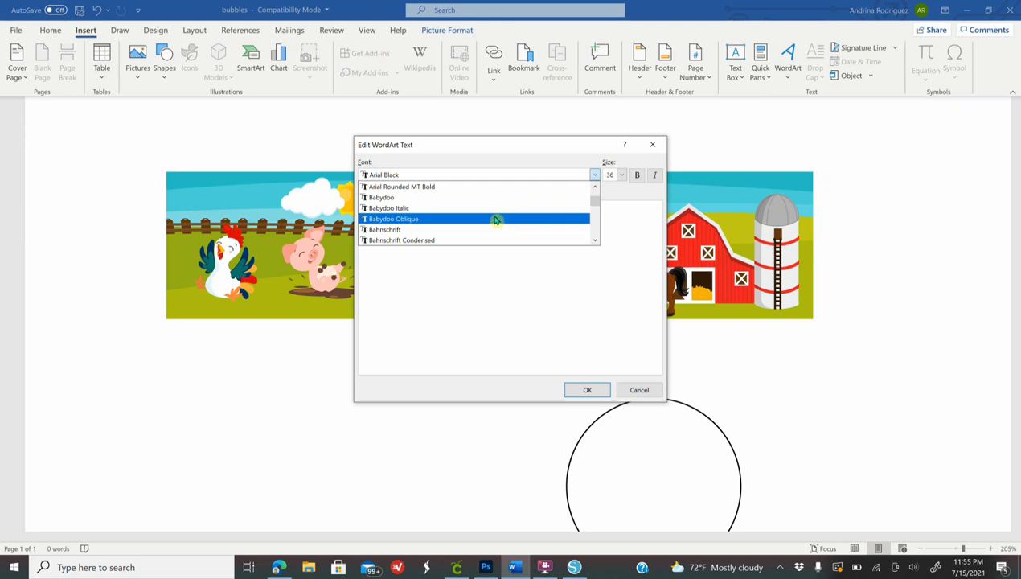
click(454, 199)
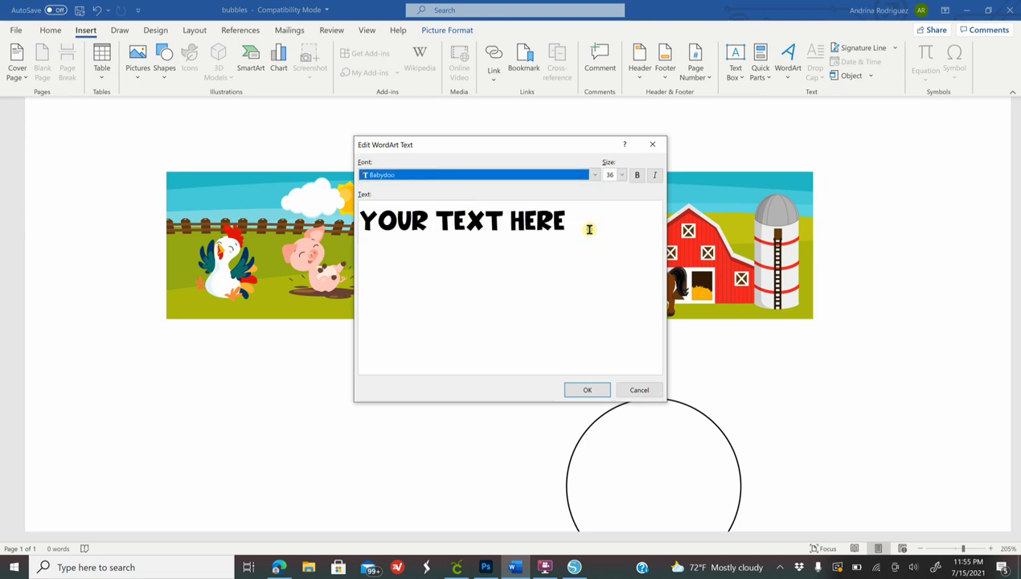
drag(589, 229, 309, 288)
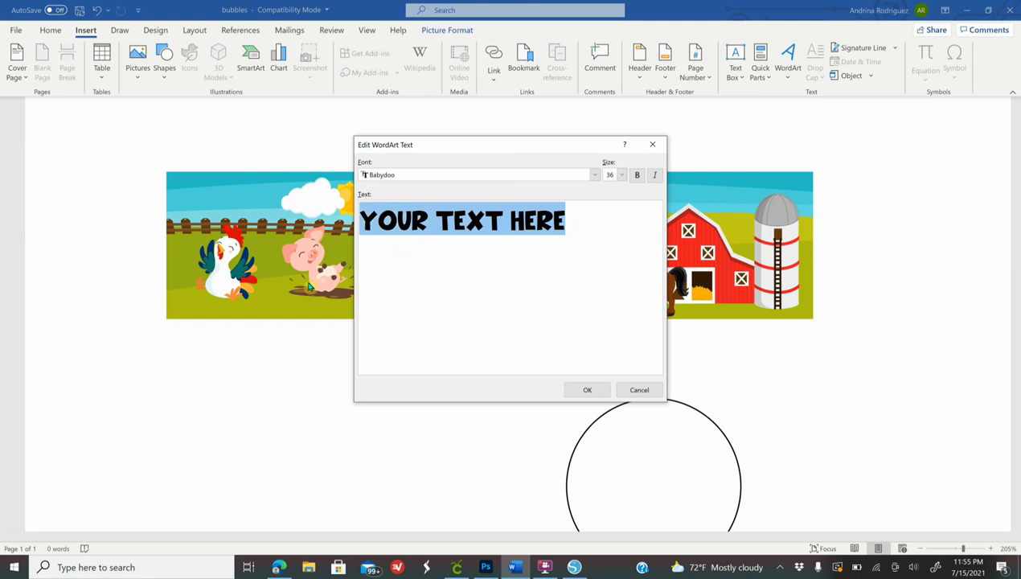
text(ARI)
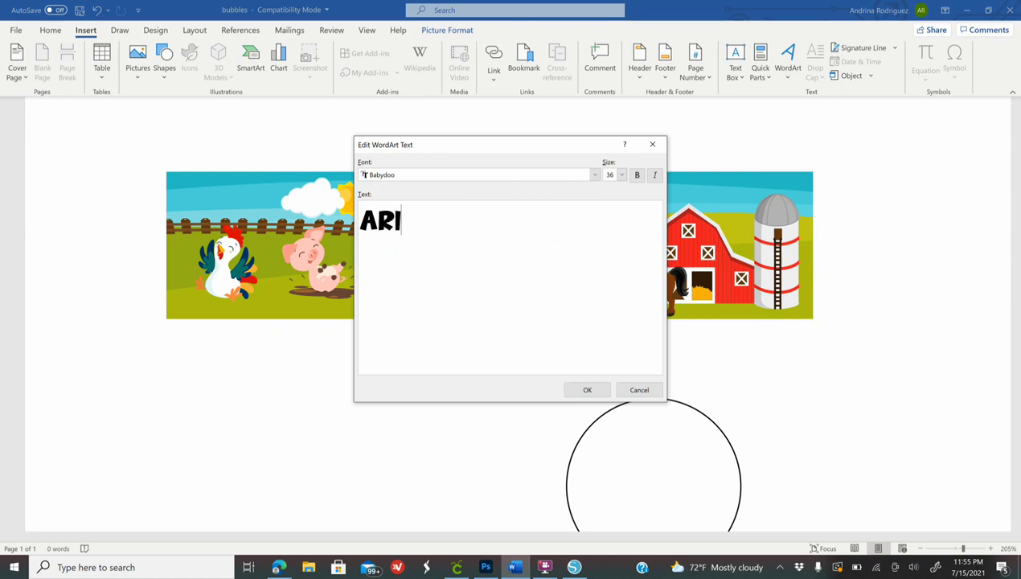
text(ANIS )
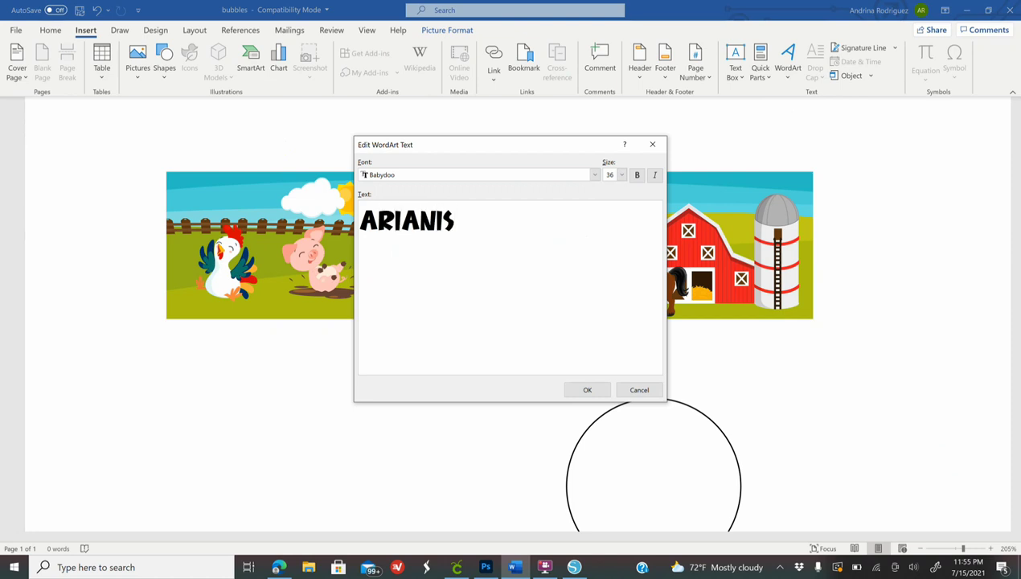
text(1S)
text(T )
text(BI)
text(RTH)
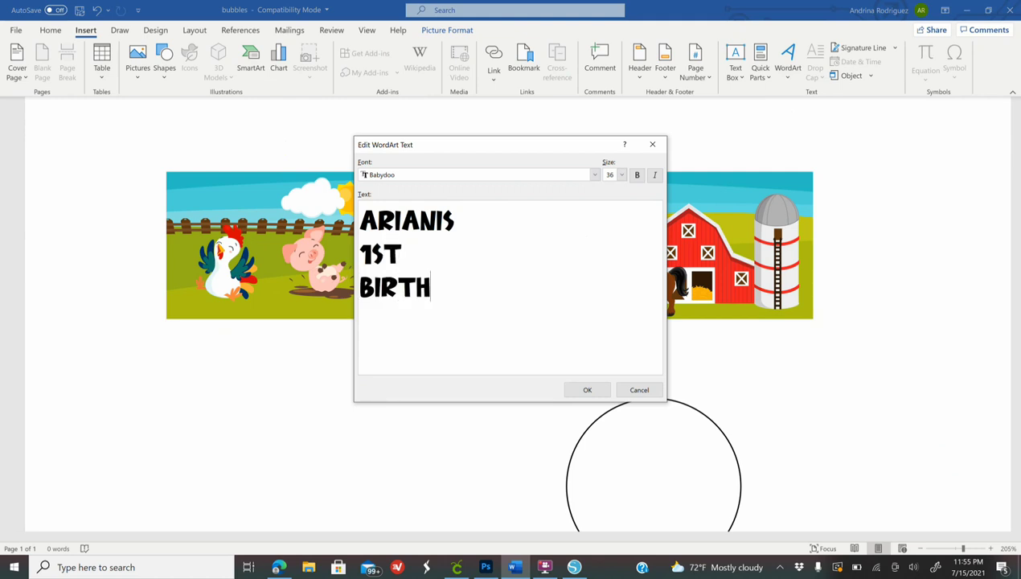
text(DAY)
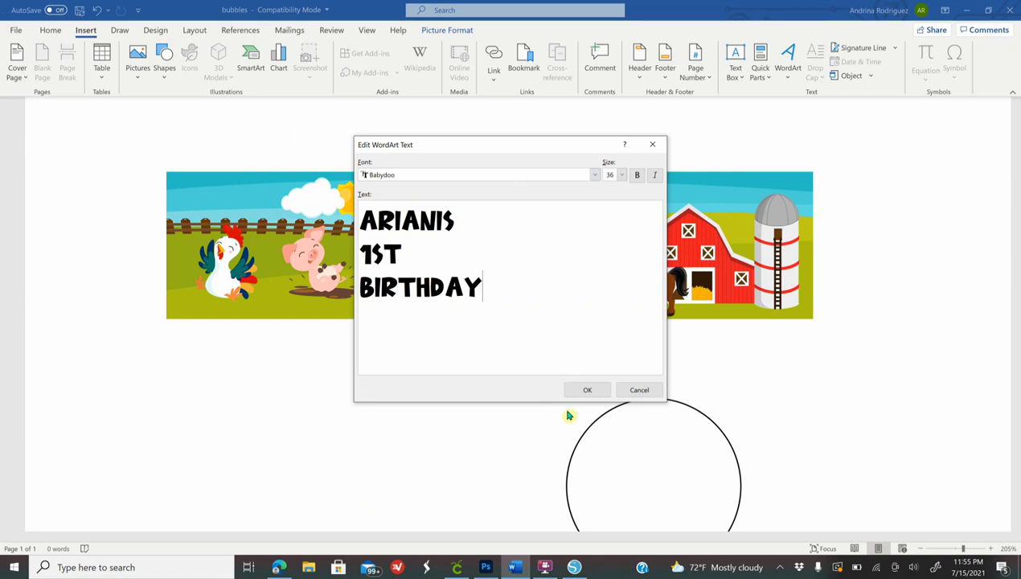
Insert the WordArt title, set it In Front of Text, and fill the letters red.
click(599, 389)
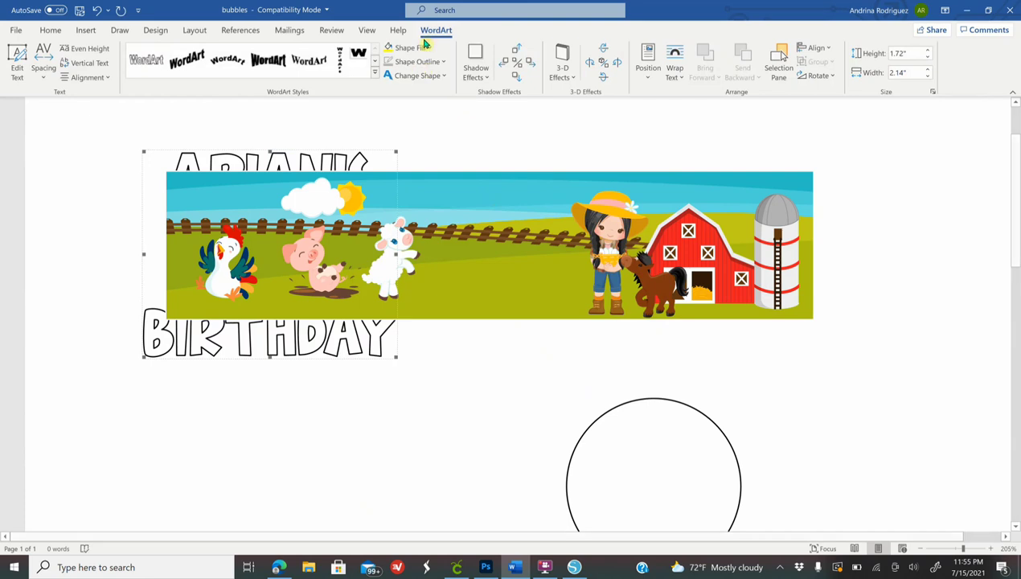
click(675, 71)
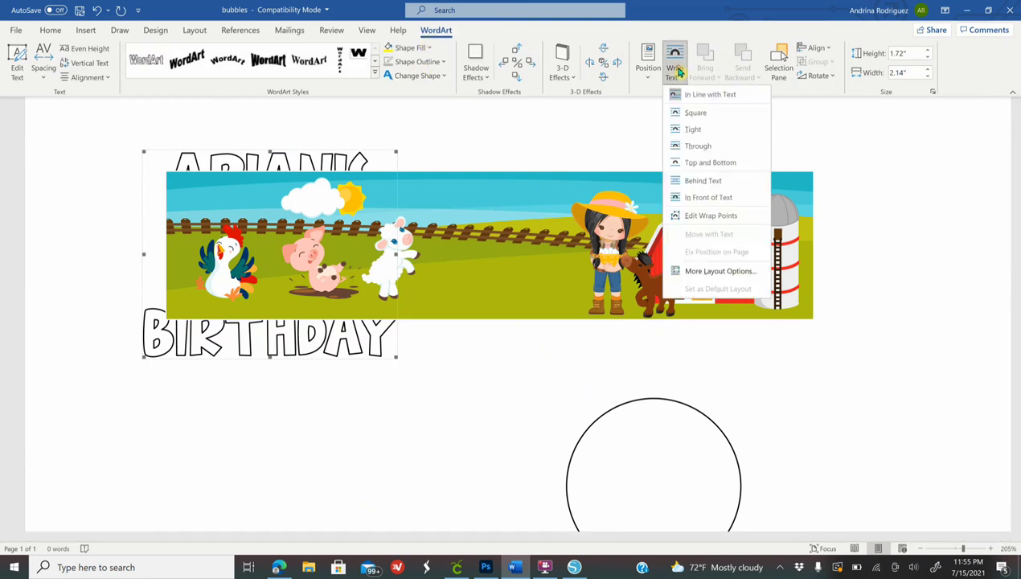
click(708, 198)
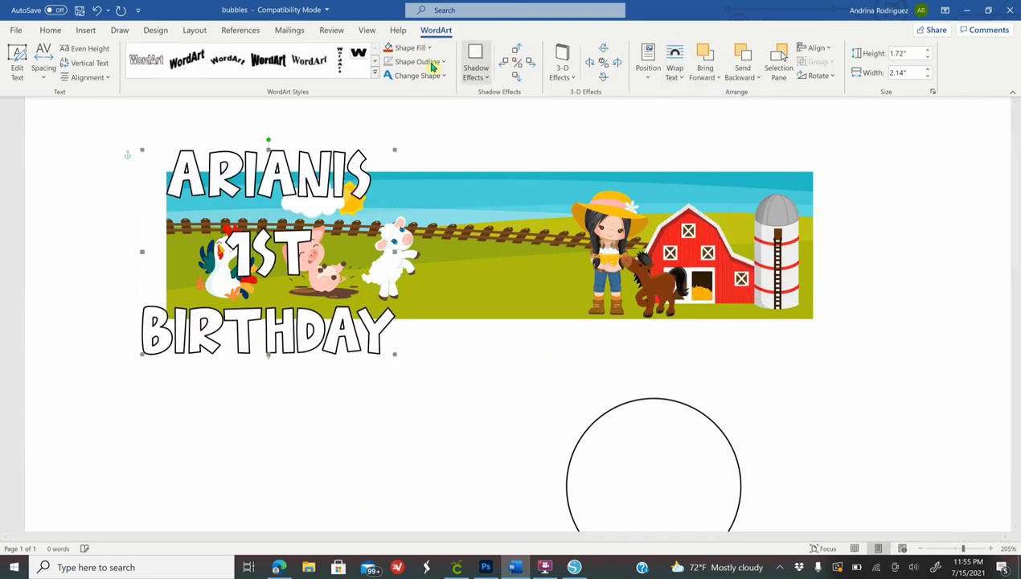
click(414, 51)
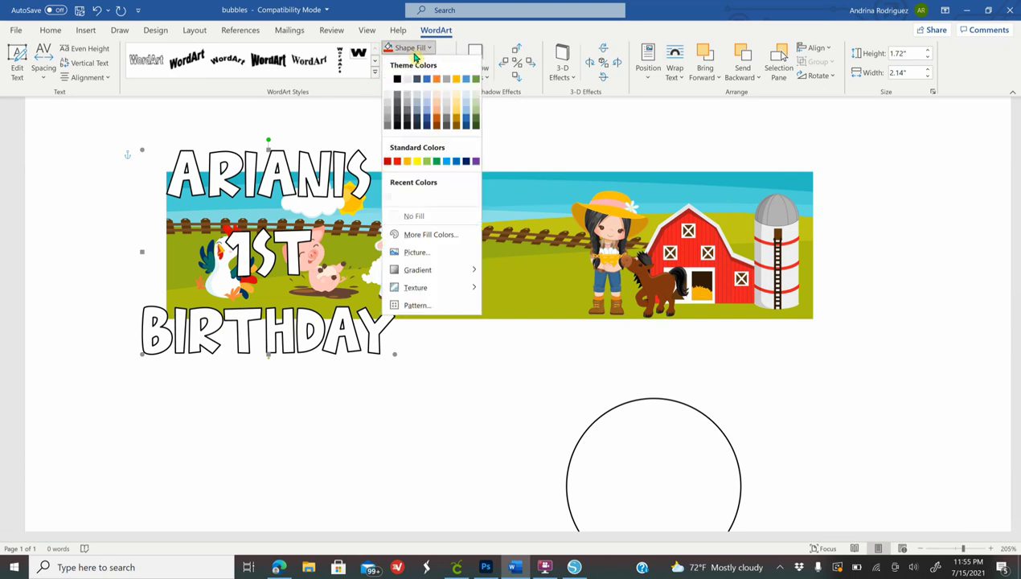
click(396, 162)
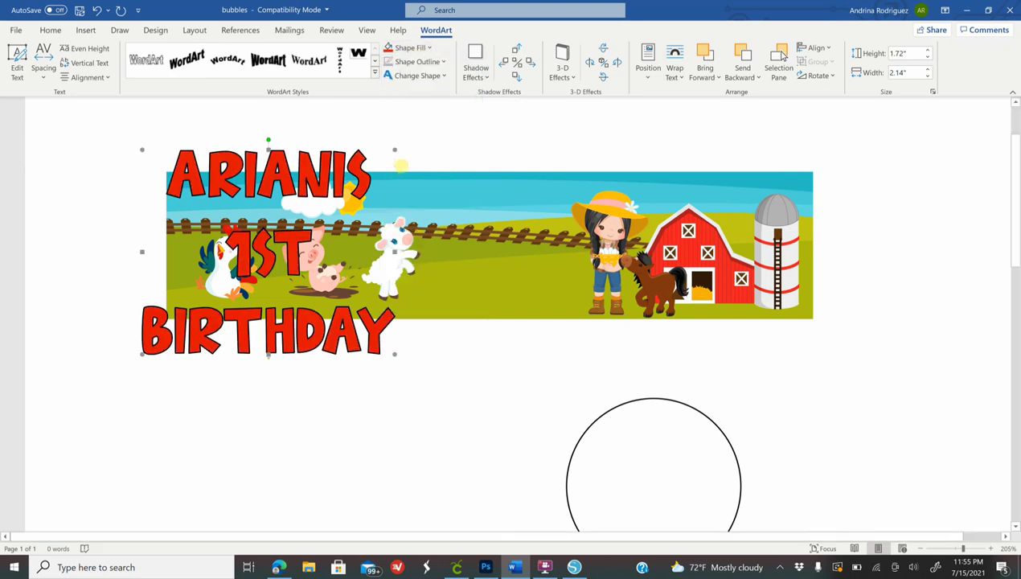
Give the title a white outline thickened to 1.25 pt.
click(427, 64)
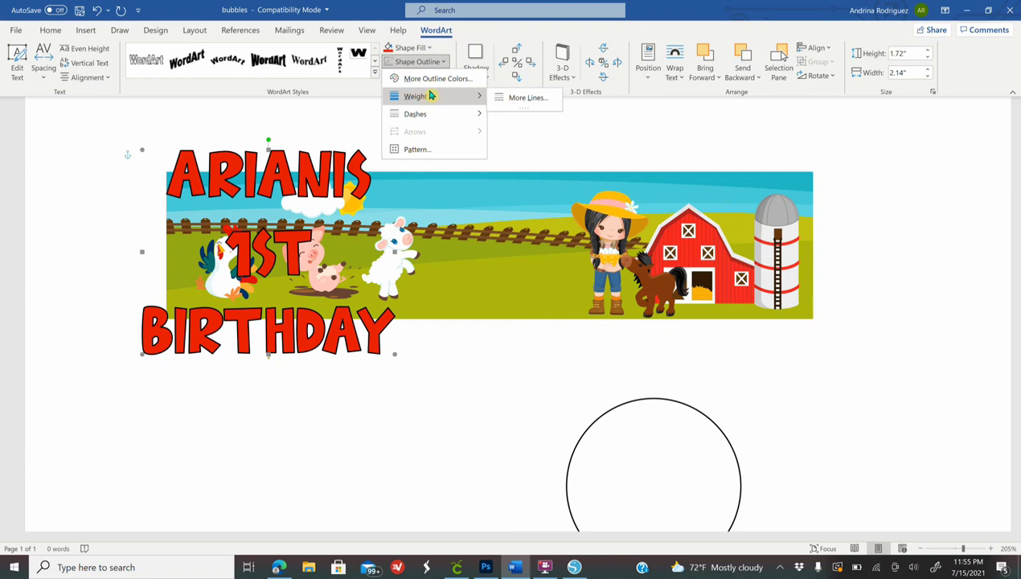
click(439, 79)
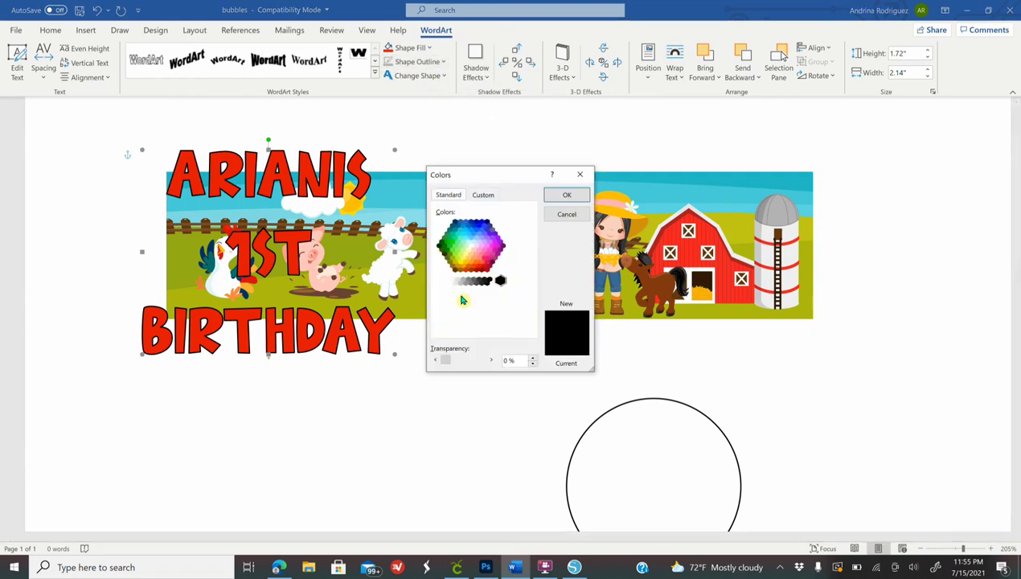
click(454, 282)
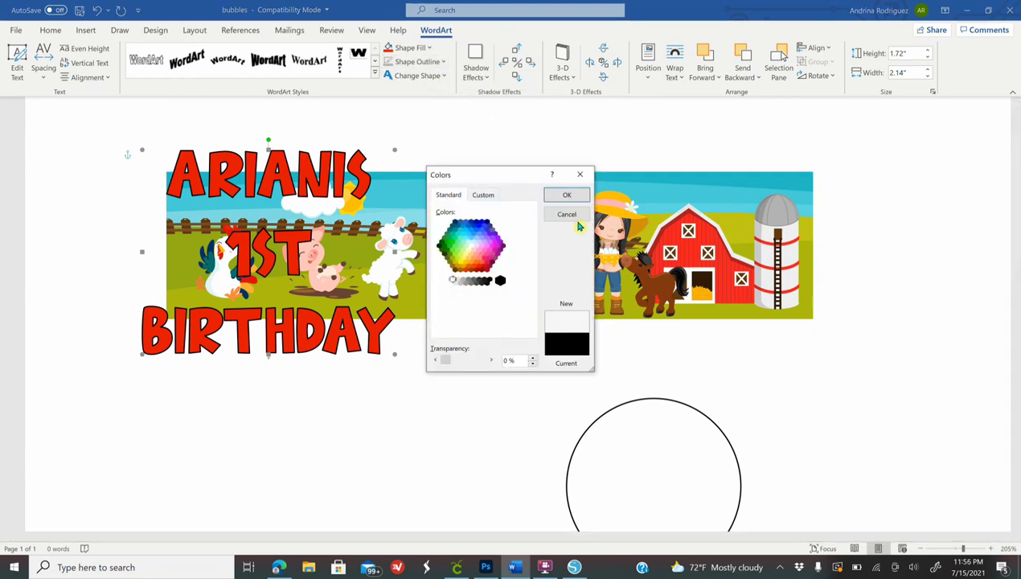
click(567, 196)
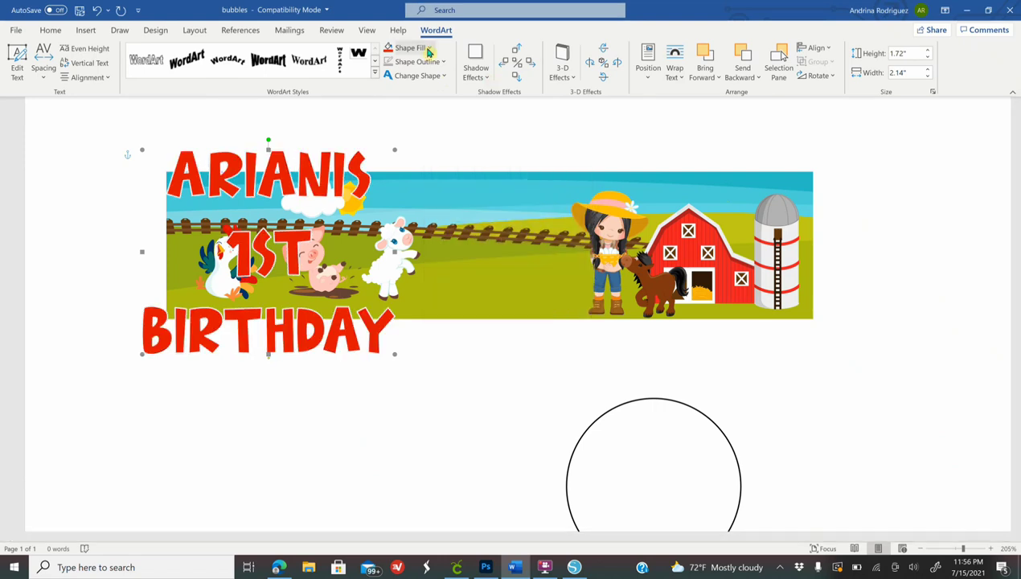
click(420, 65)
mouse_move(417, 96)
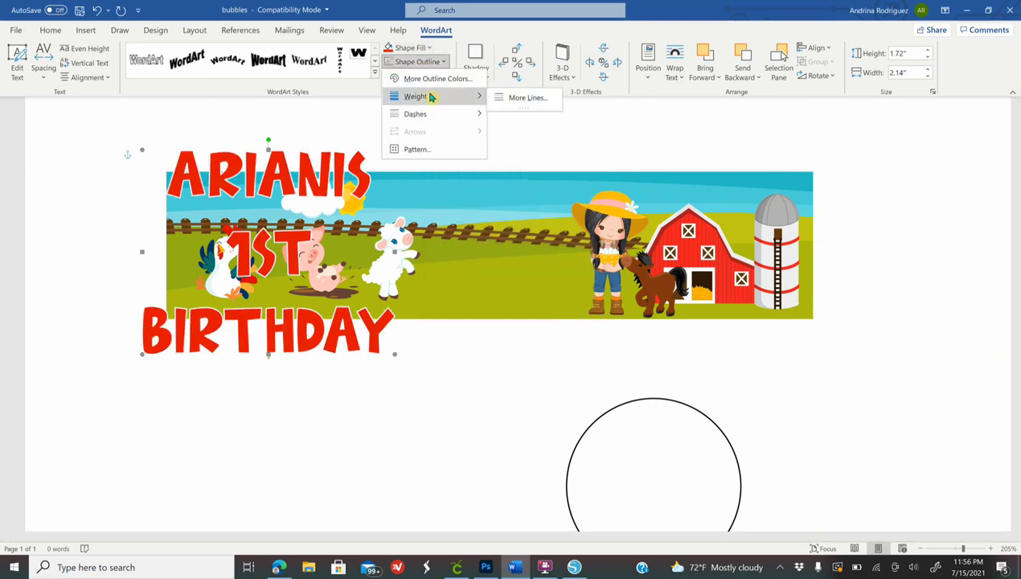
click(511, 100)
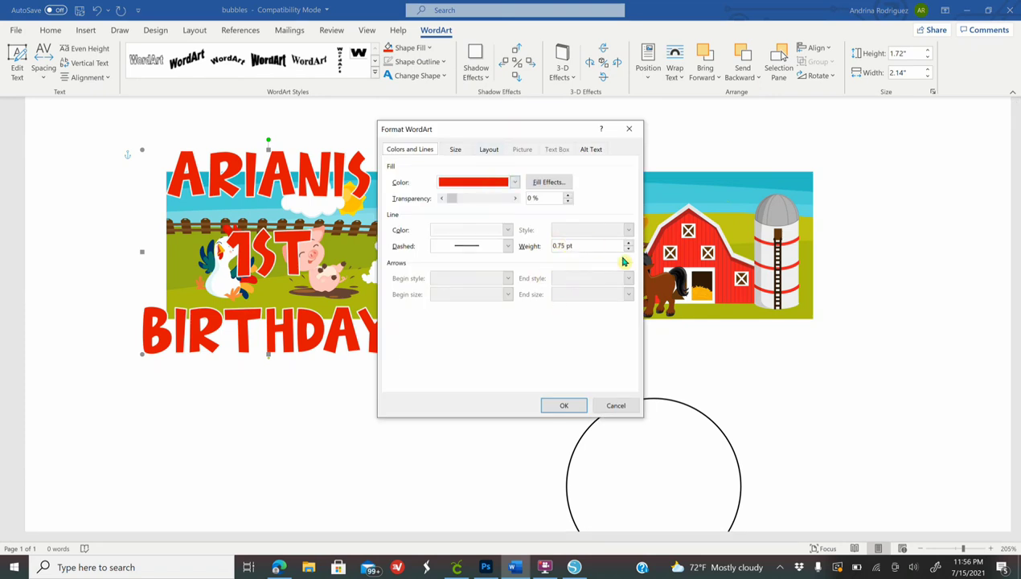
click(629, 242)
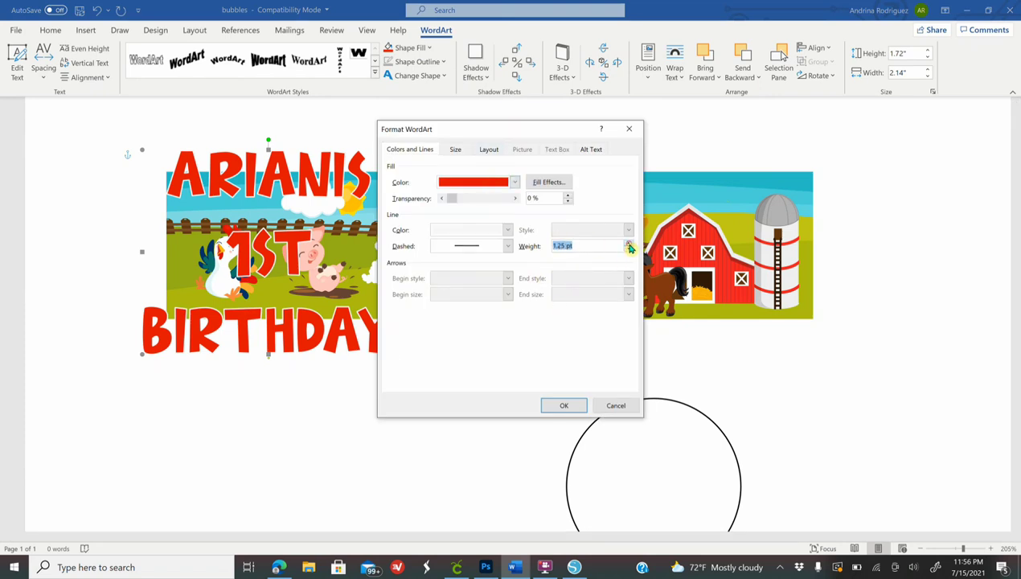
click(563, 410)
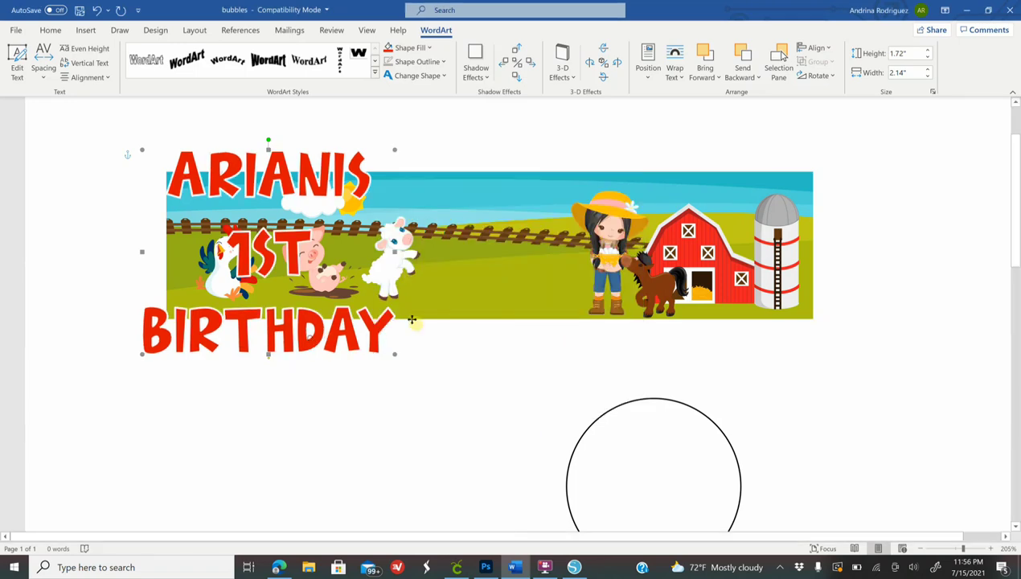
Shrink the red ARIANIS title and centre it on the banner between lamb and farm girl.
drag(500, 278, 492, 265)
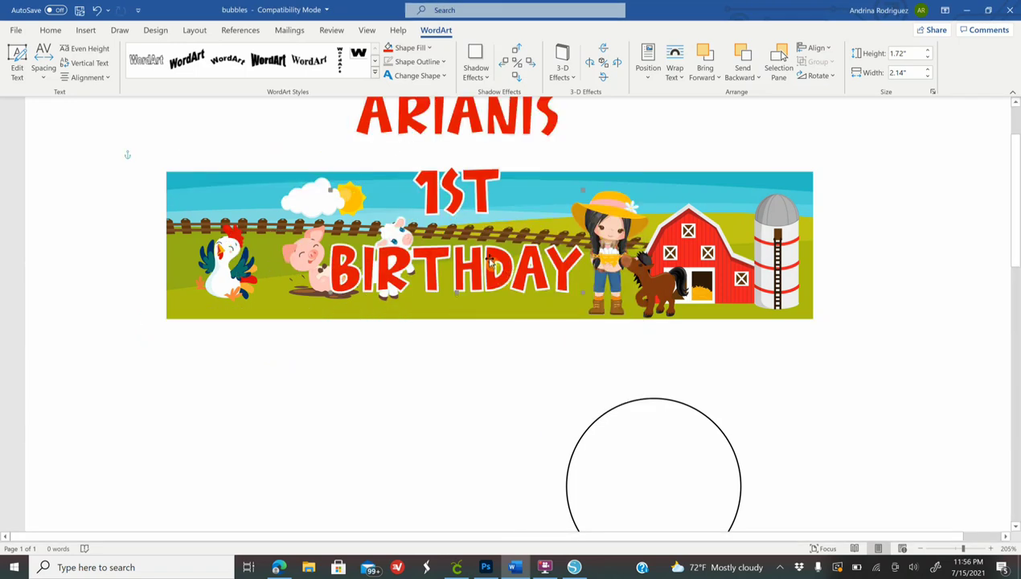
drag(600, 351, 632, 340)
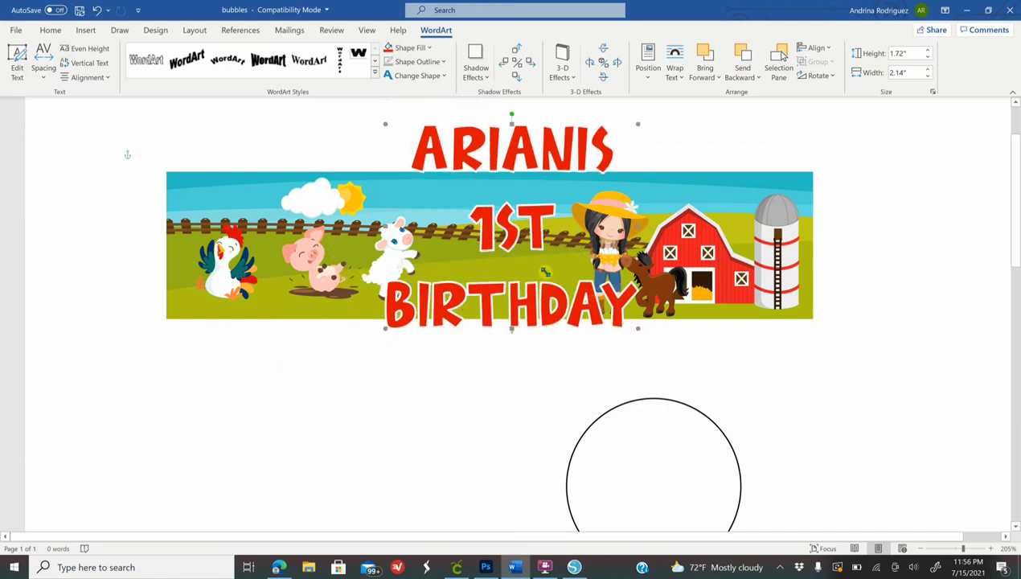
drag(545, 272, 548, 272)
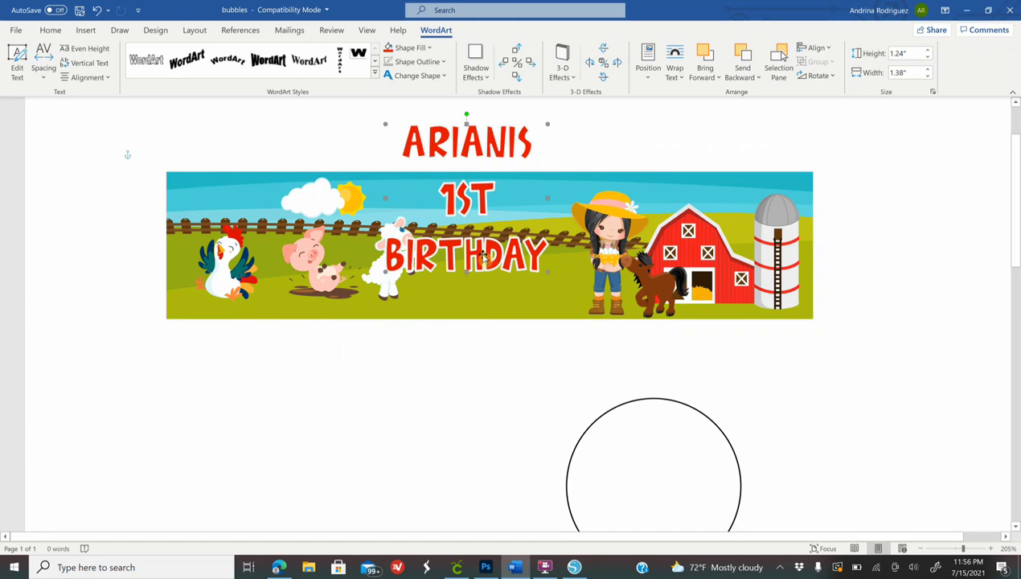
drag(518, 277, 559, 306)
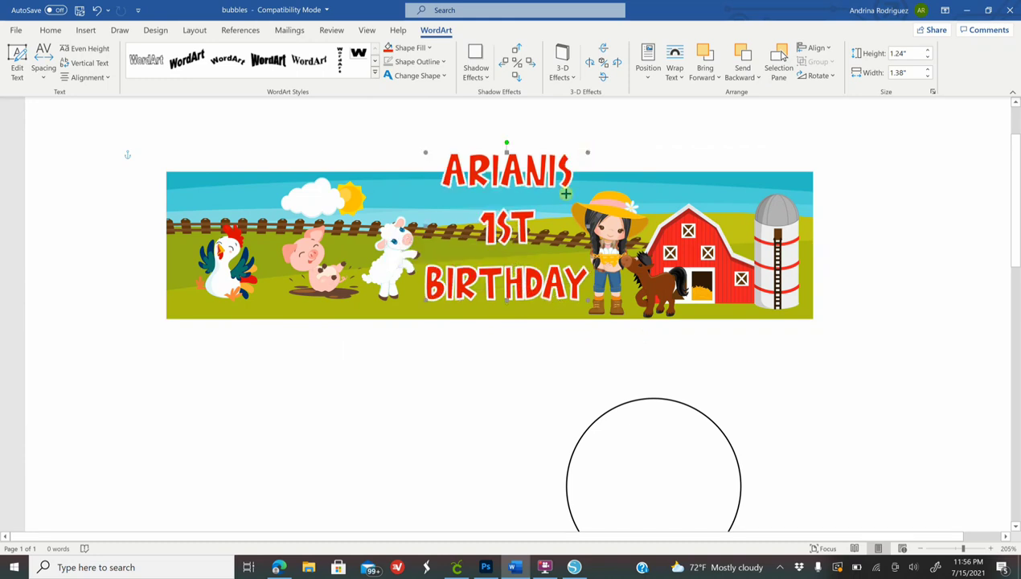
drag(559, 204, 559, 204)
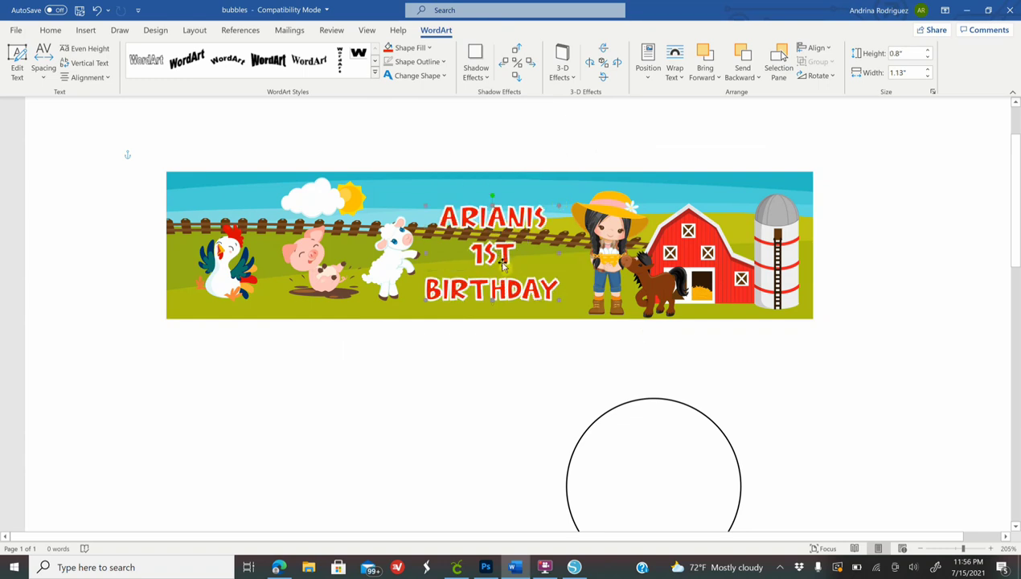
mouse_move(502, 266)
mouse_down()
mouse_move(507, 276)
mouse_move(521, 266)
mouse_up()
click(471, 448)
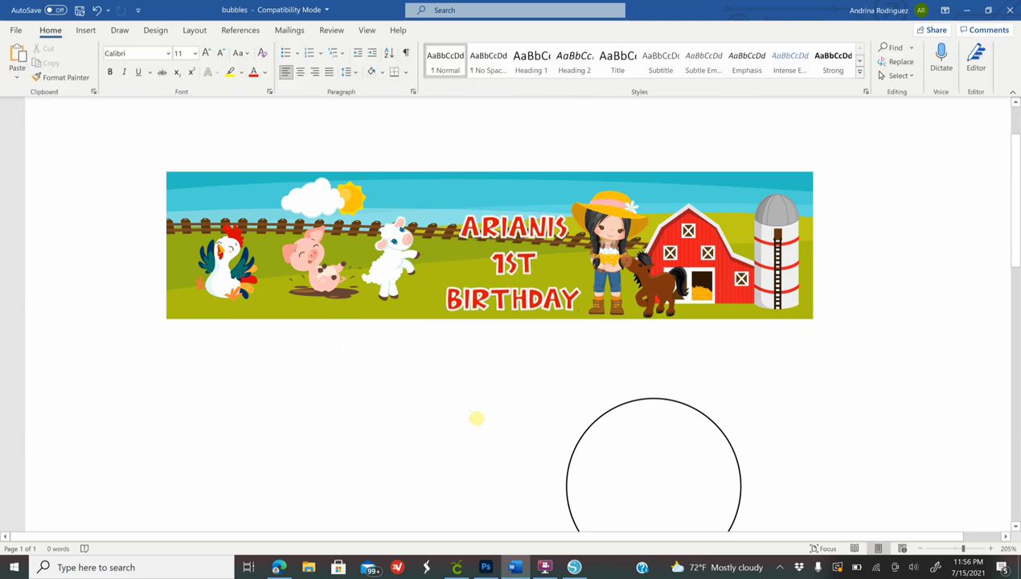
Open the yellow bubble clipart on Bing Images, bring up its save options, then return to Word.
click(279, 568)
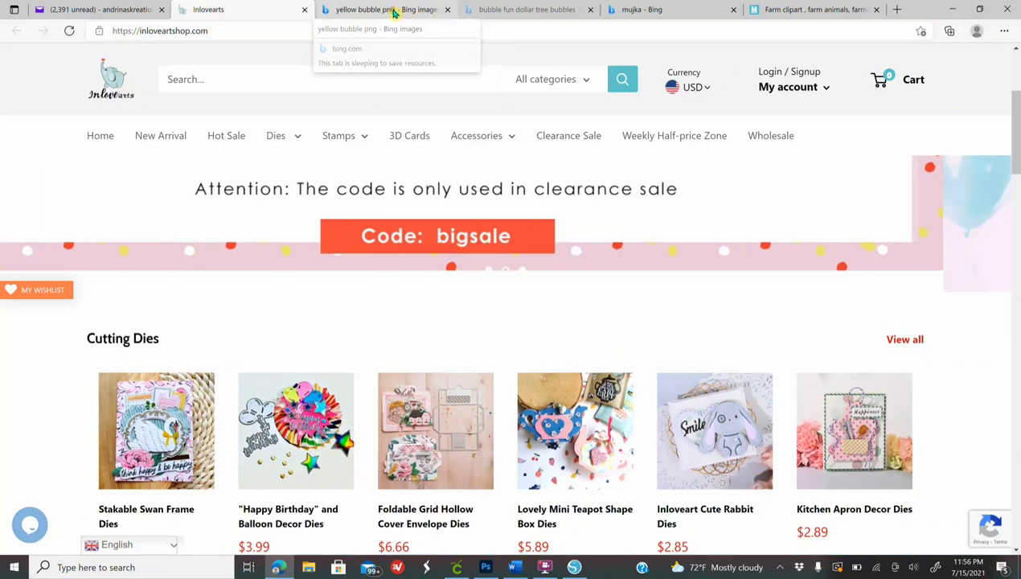
click(394, 11)
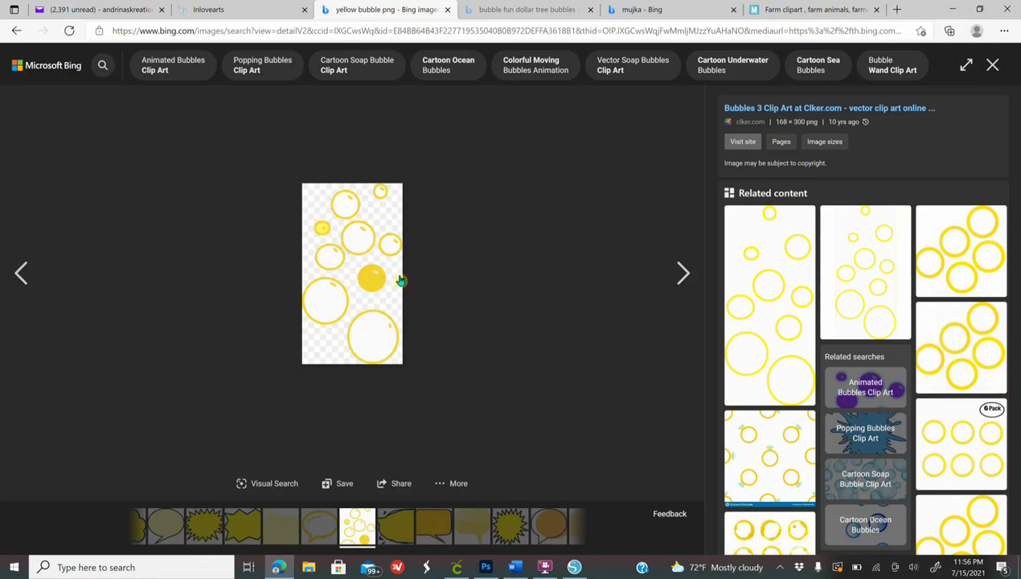
right_click(360, 228)
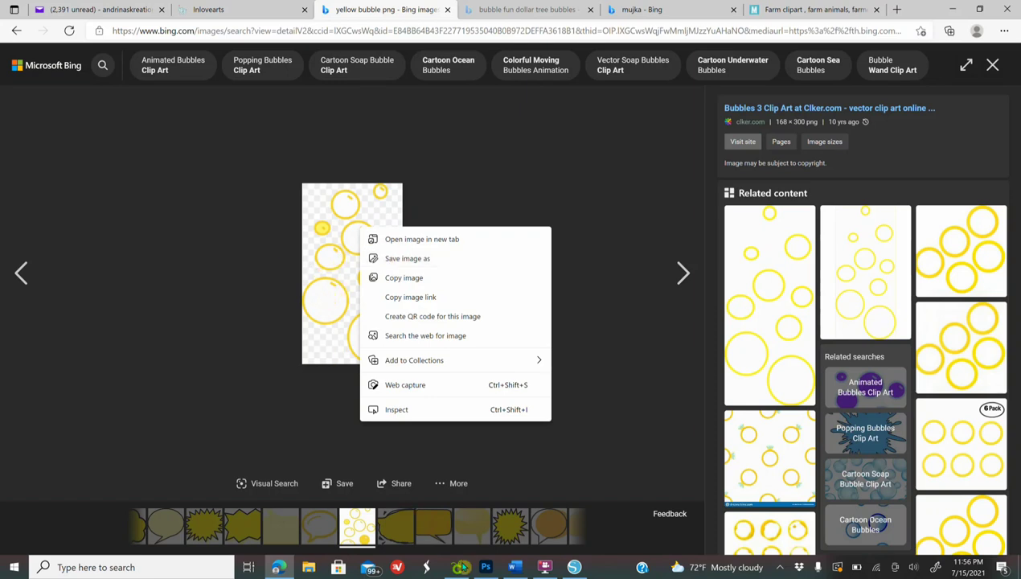
click(515, 568)
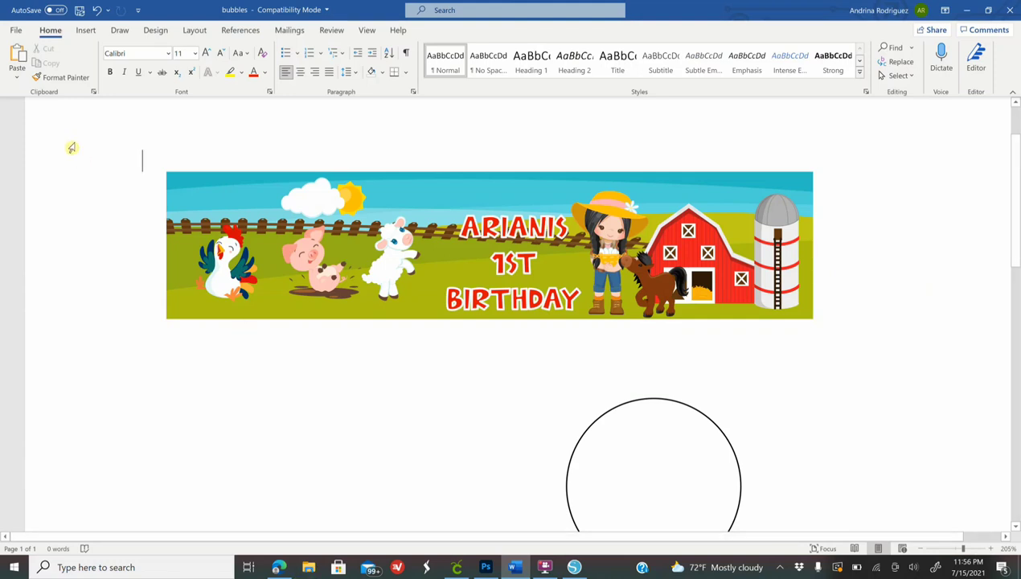
Insert the saved bubbles image from the Pictures folder, set In Front of Text.
click(85, 30)
click(139, 53)
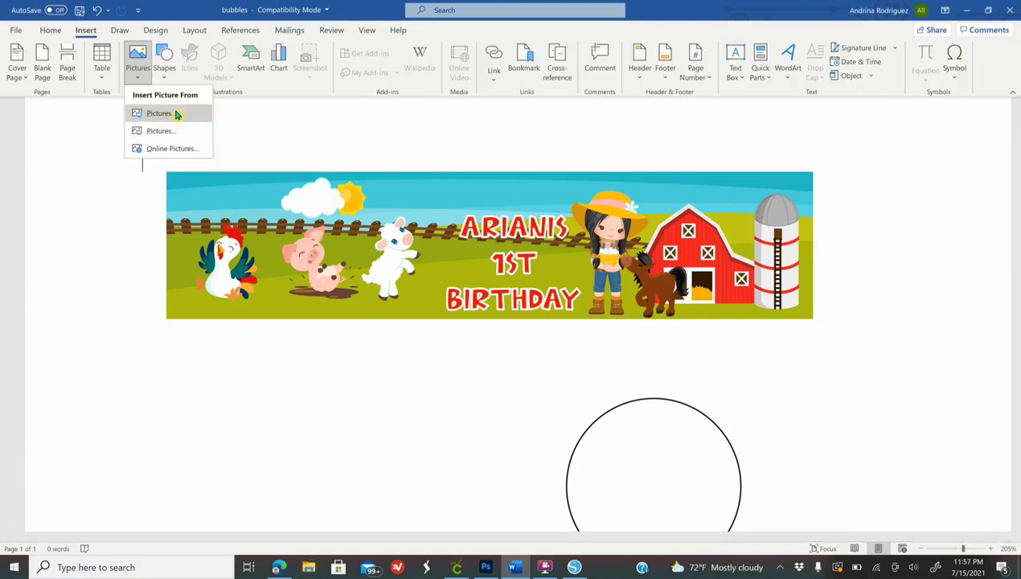
click(177, 109)
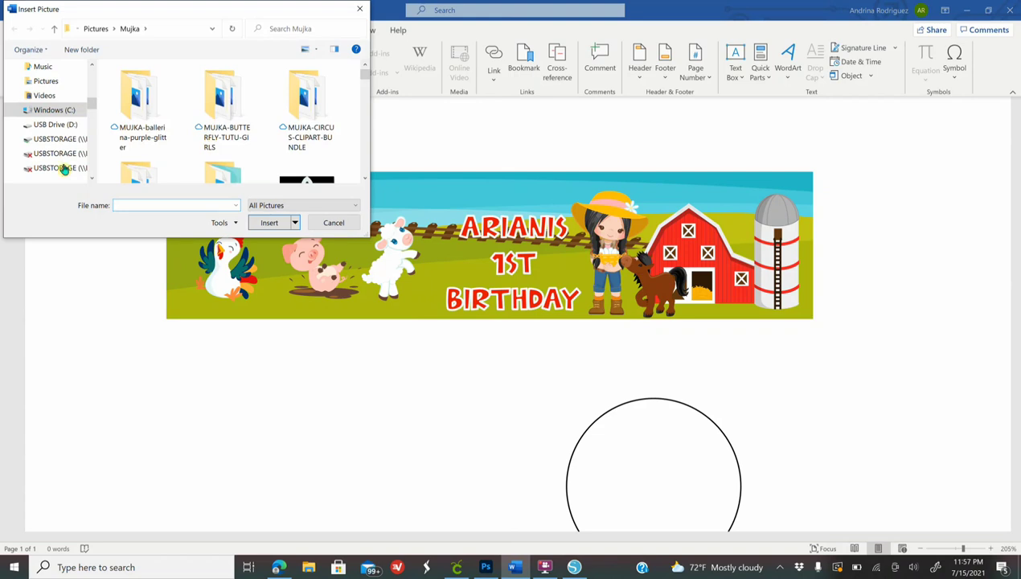
click(46, 82)
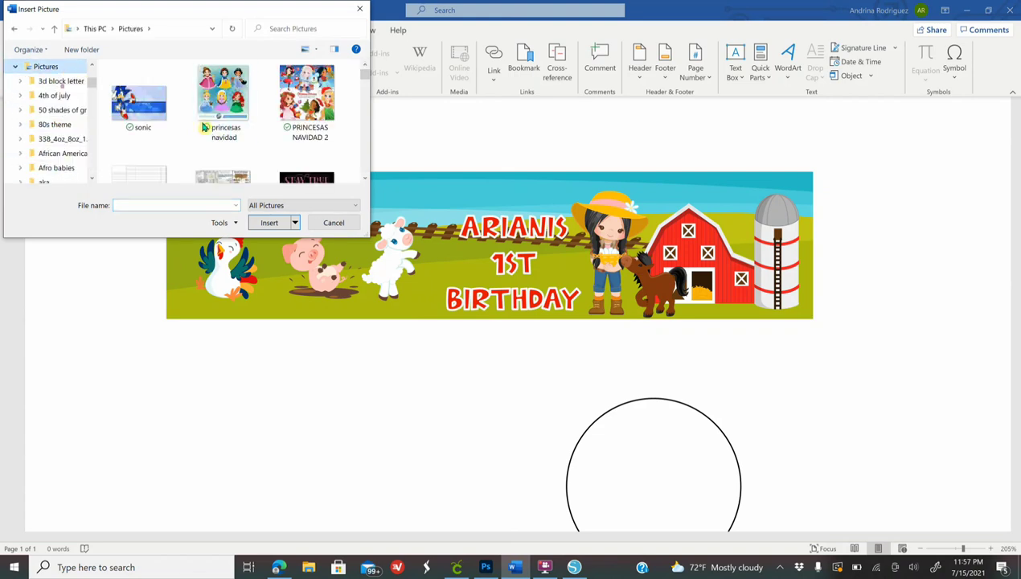
scroll(219, 137, down, 5)
double_click(220, 136)
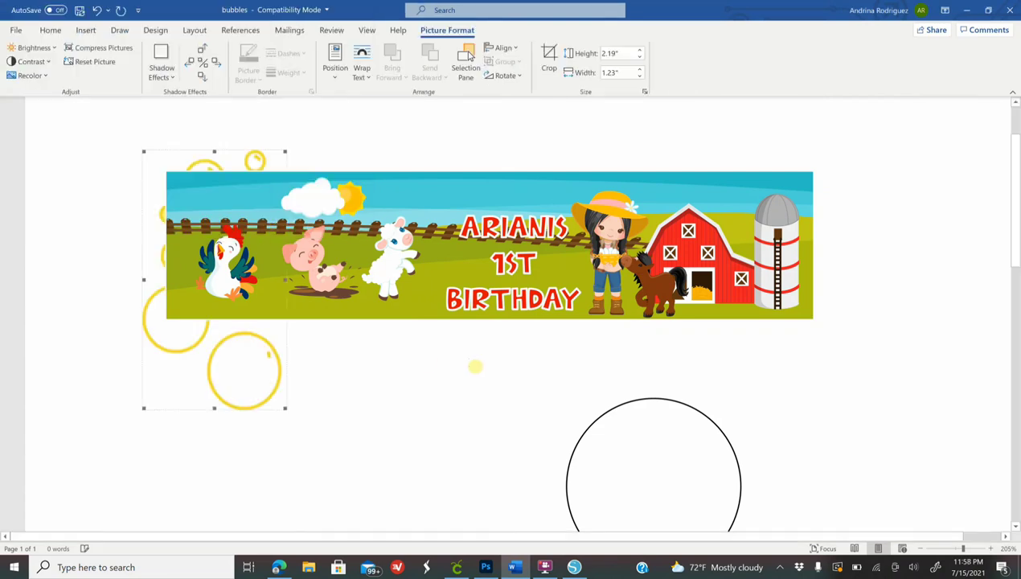
click(362, 68)
click(421, 197)
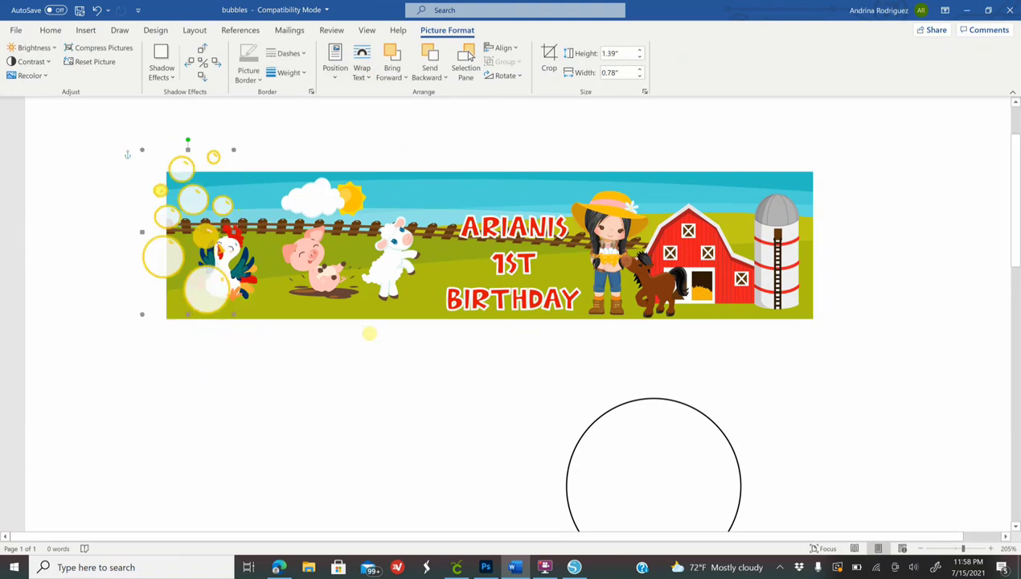
Shrink the bubbles near the rooster and pig, then paste a copy above the barn near the silo.
drag(287, 410, 205, 262)
drag(221, 199, 291, 200)
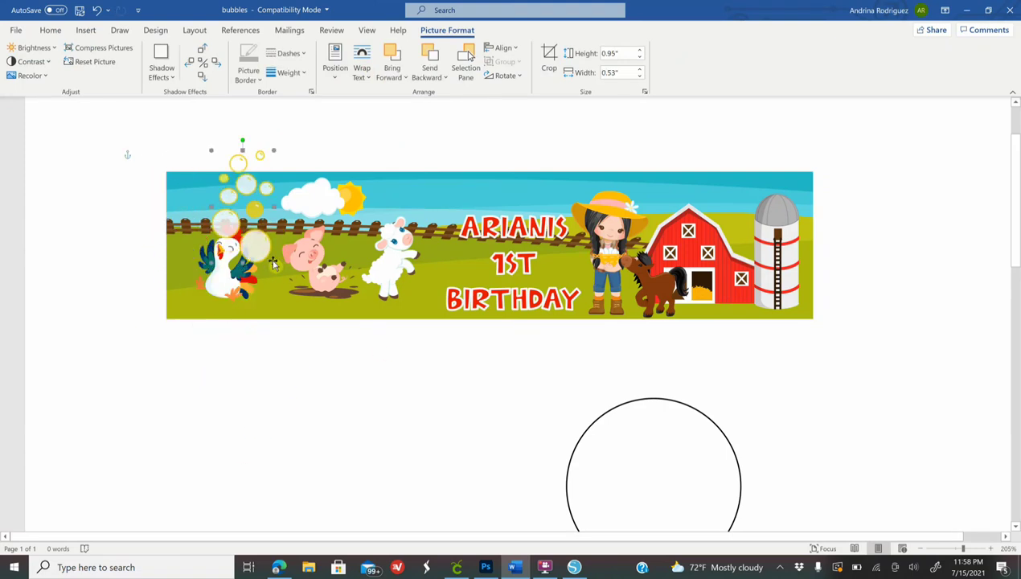
mouse_move(274, 263)
mouse_down()
mouse_move(232, 205)
mouse_move(261, 248)
mouse_move(431, 233)
mouse_up()
right_click(440, 233)
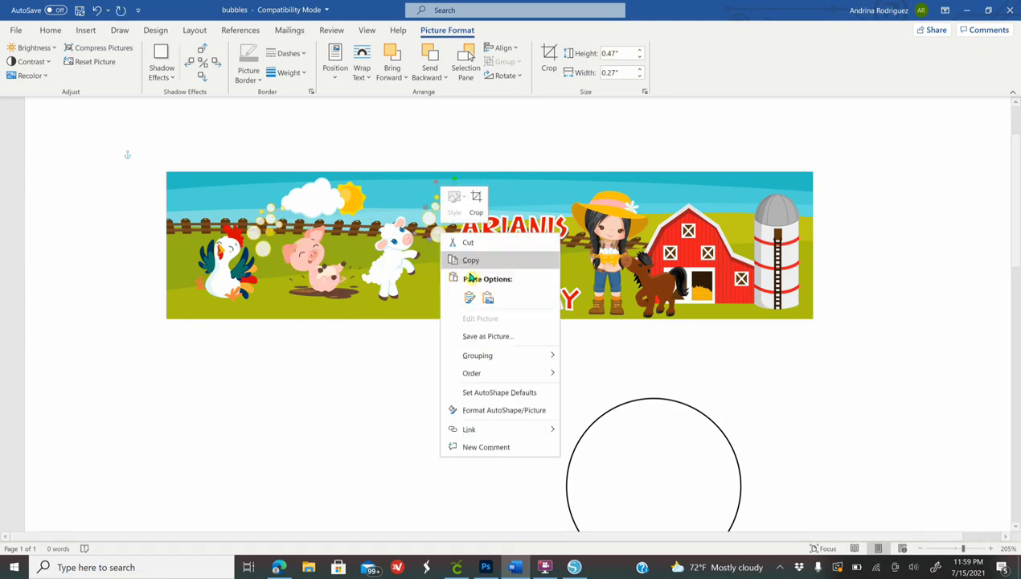
click(470, 261)
key(ctrl+v)
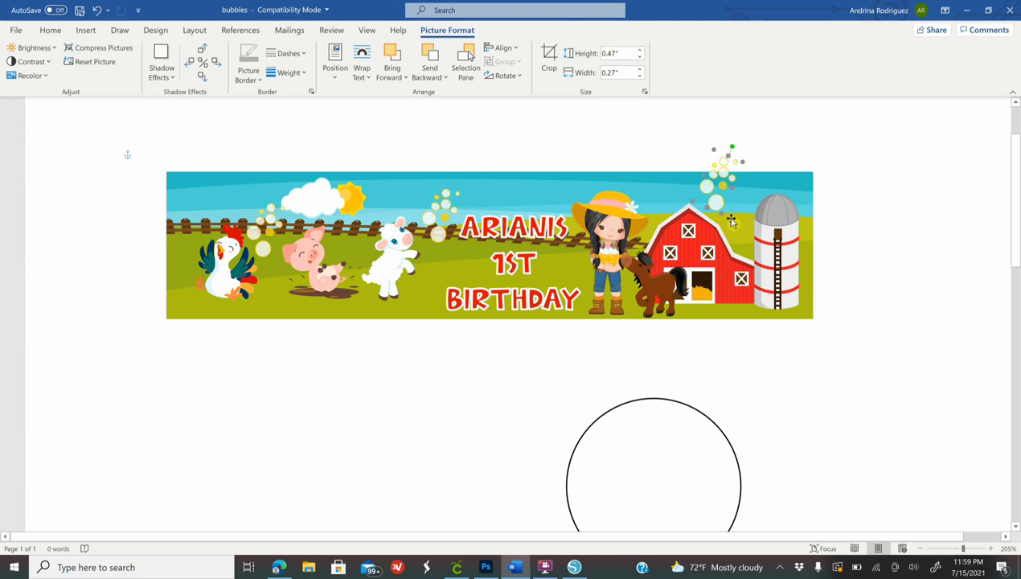
drag(731, 221, 732, 226)
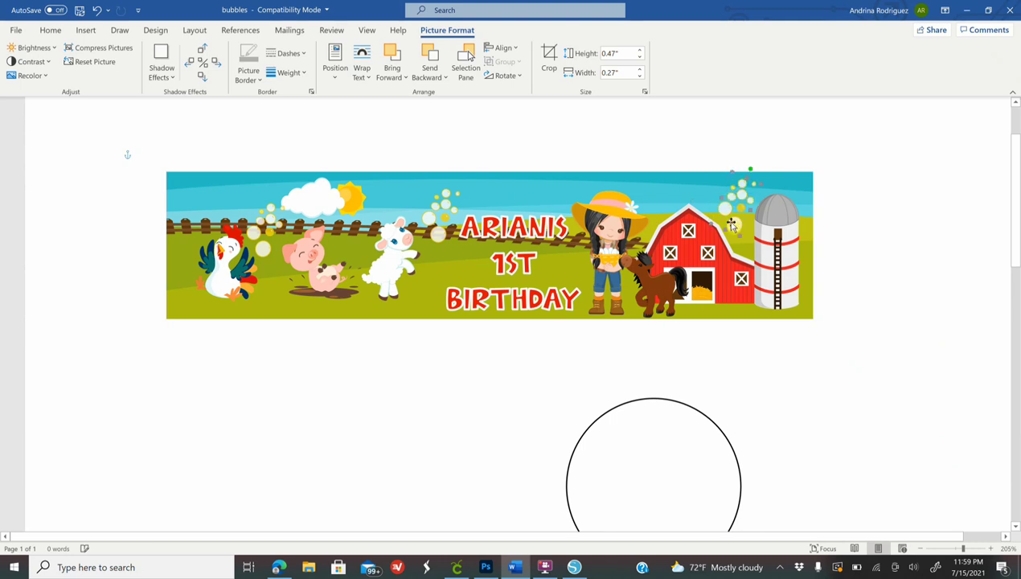
click(836, 345)
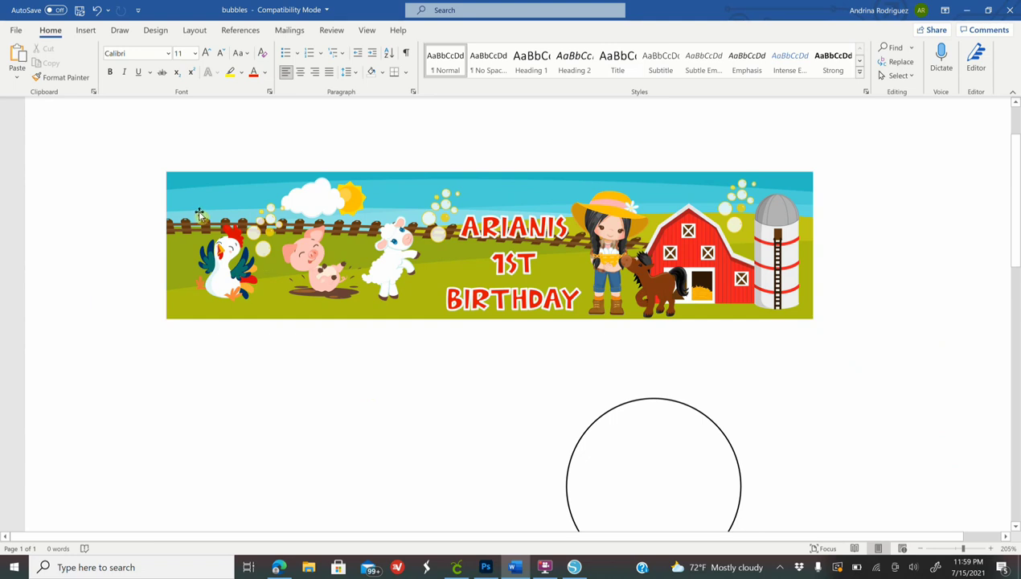
Select the banner, rooster, pig, cloud, sun, lamb, bubbles, WordArt, farm girl and silo, then group them.
click(197, 197)
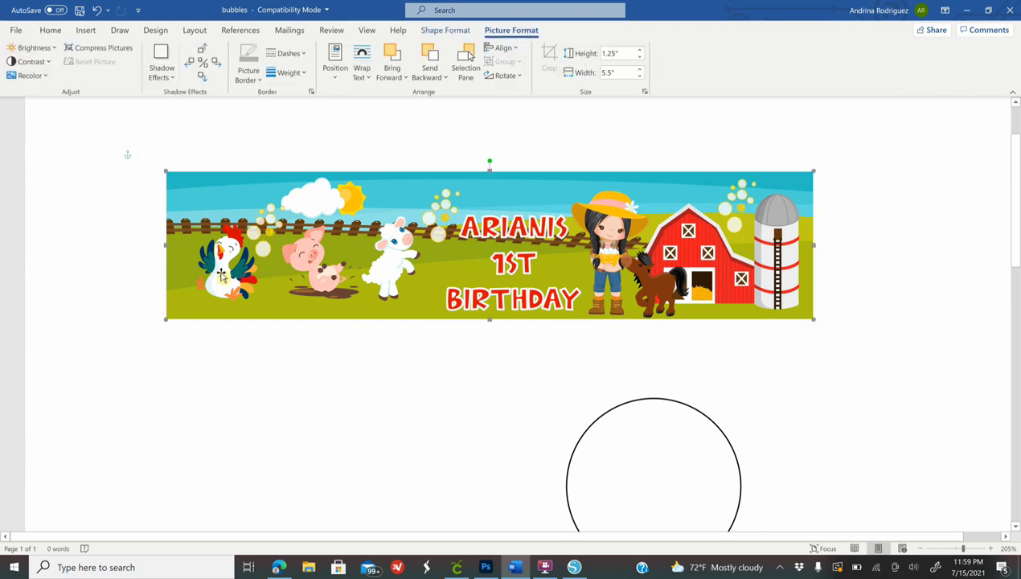
ctrl+click(225, 273)
ctrl+click(318, 277)
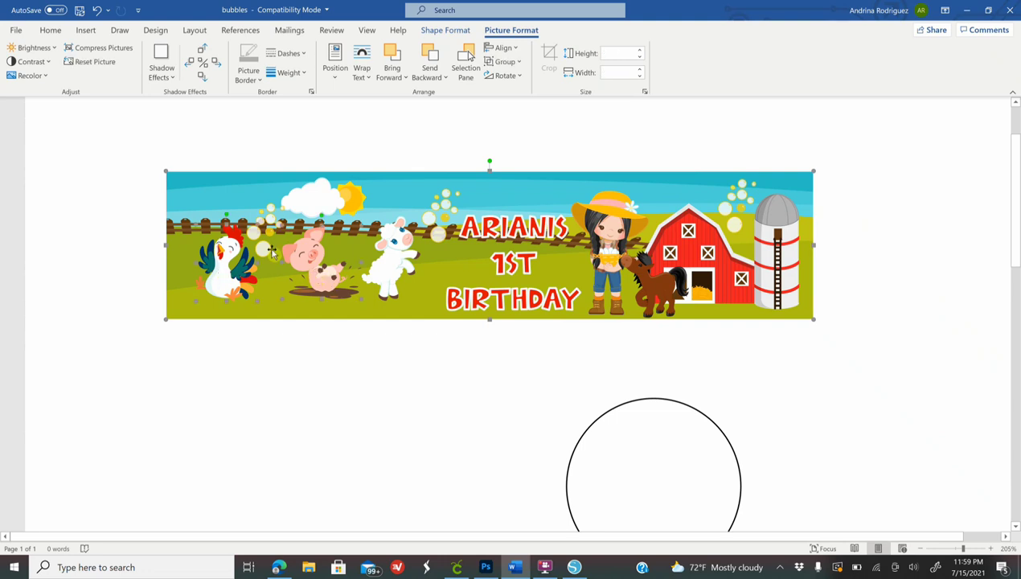
ctrl+click(308, 201)
ctrl+click(353, 201)
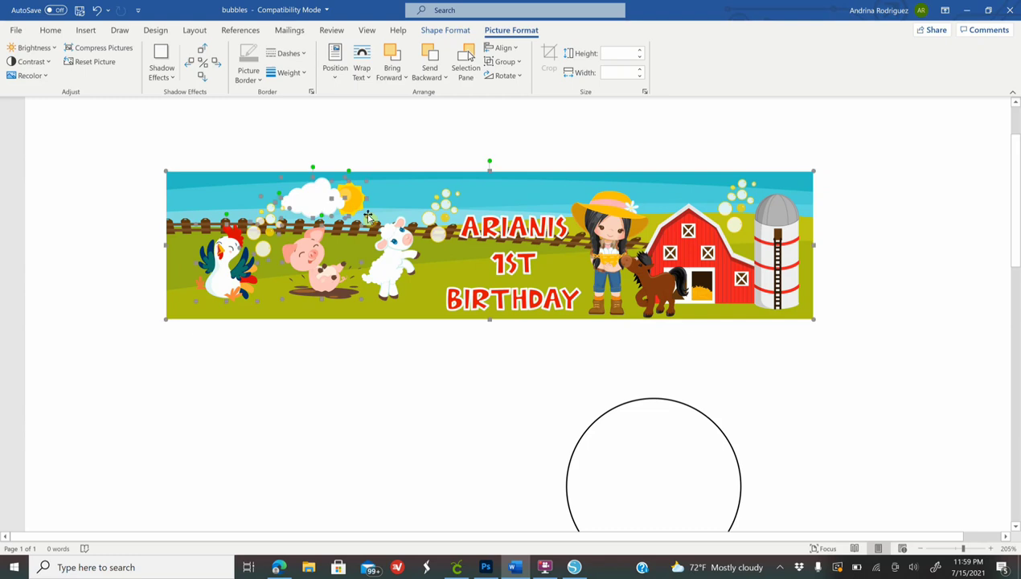
ctrl+click(389, 264)
ctrl+click(439, 235)
ctrl+click(485, 230)
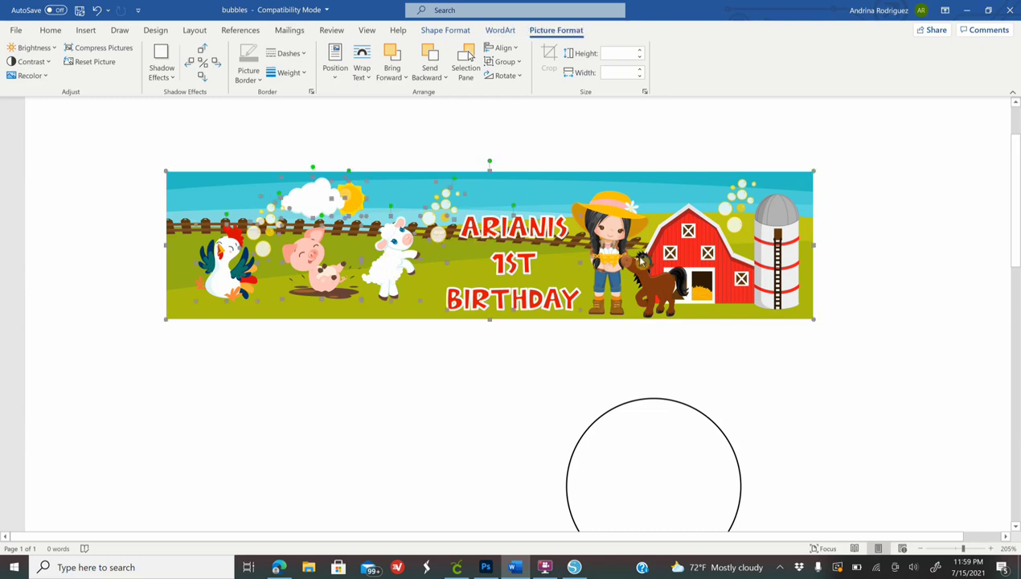
ctrl+click(613, 231)
ctrl+click(764, 241)
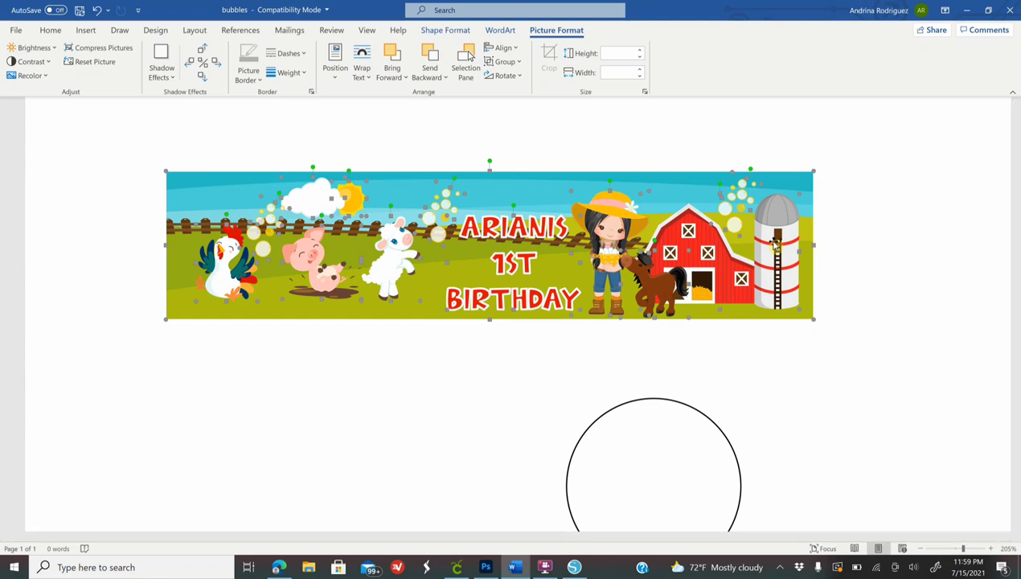
right_click(775, 245)
mouse_move(811, 327)
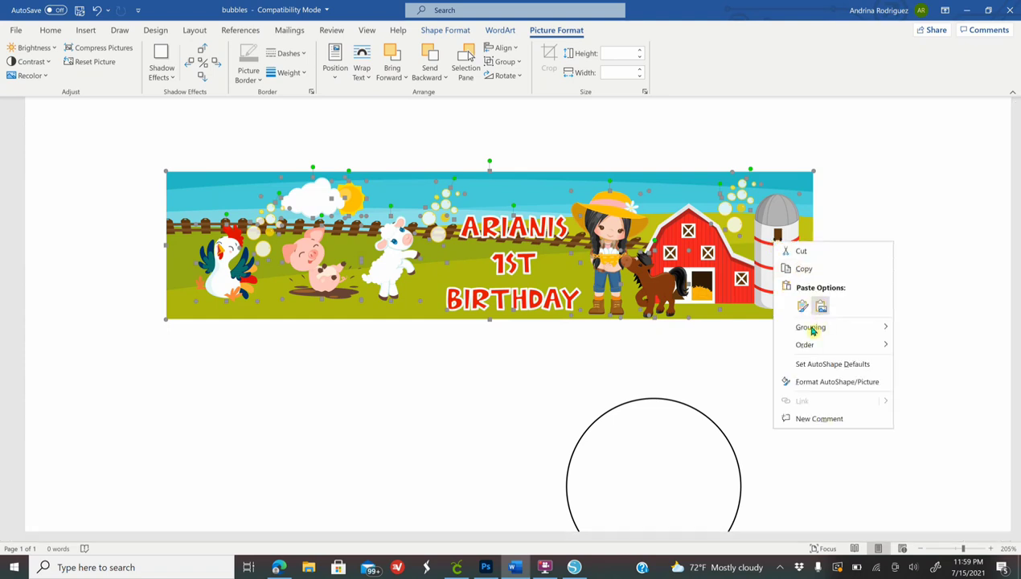
click(925, 328)
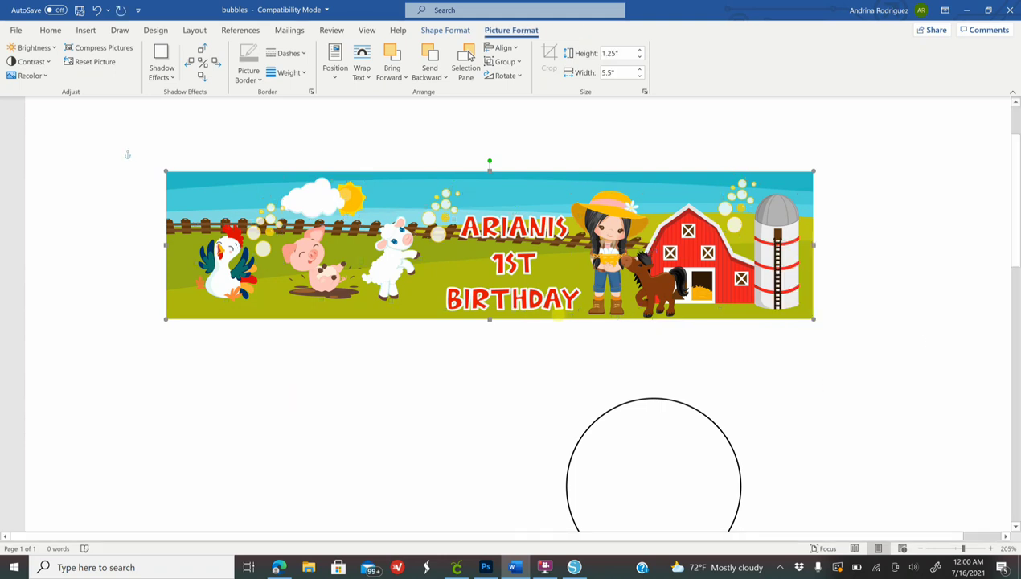
Delete the stray empty circle below the grouped banner, then reselect the banner.
click(572, 267)
drag(571, 267, 585, 329)
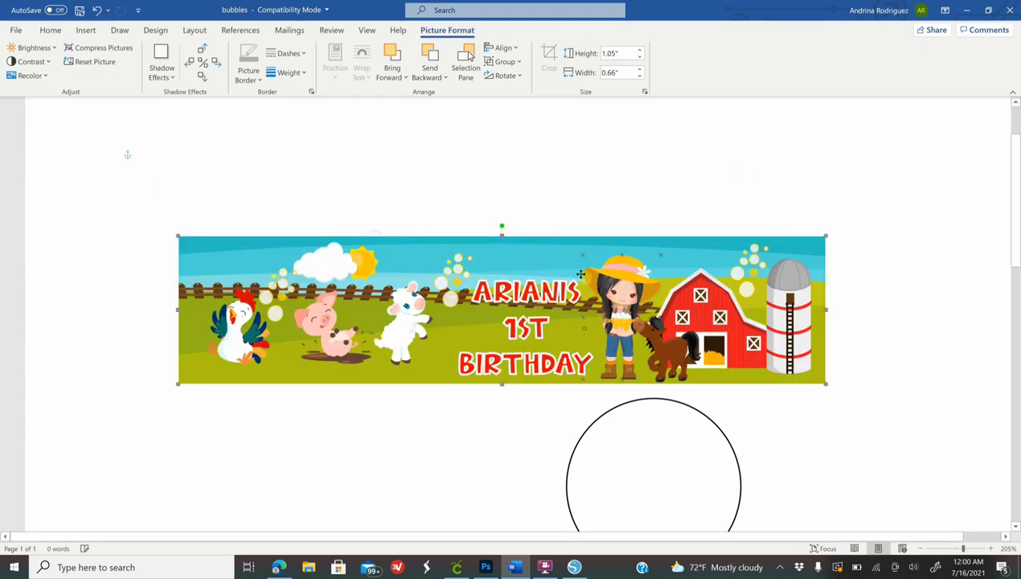
key(ctrl+z)
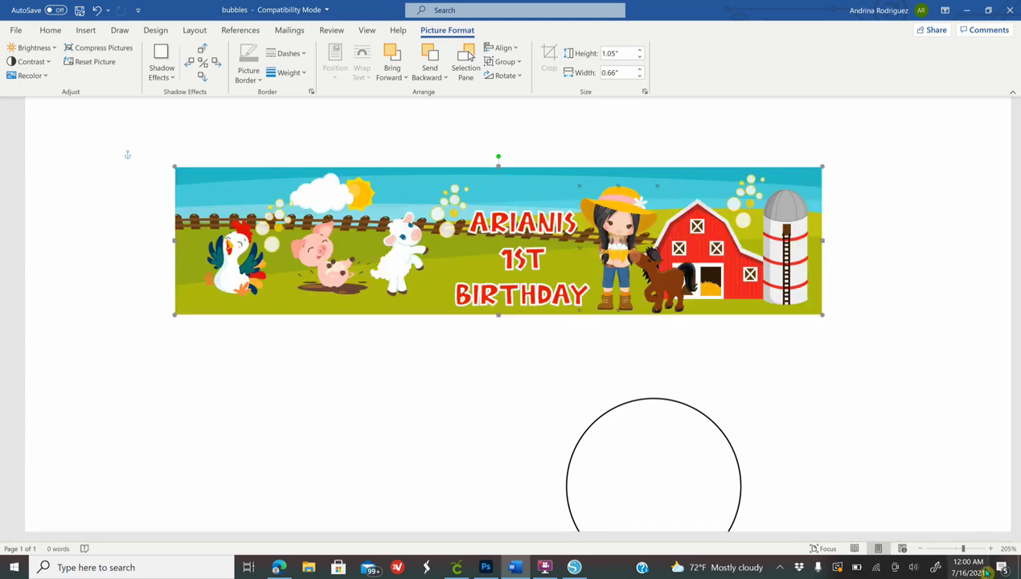
click(962, 549)
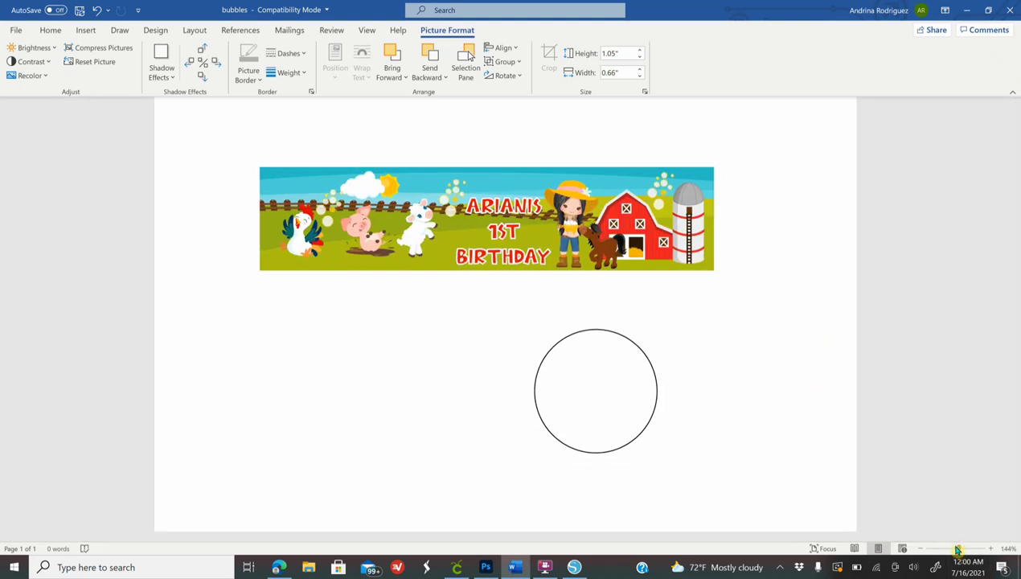
click(538, 408)
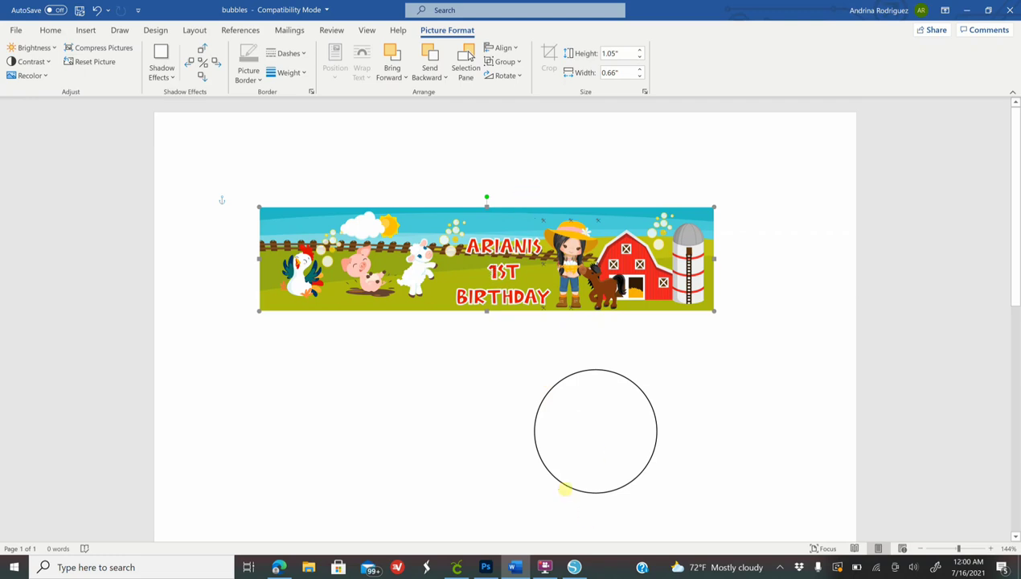
click(578, 491)
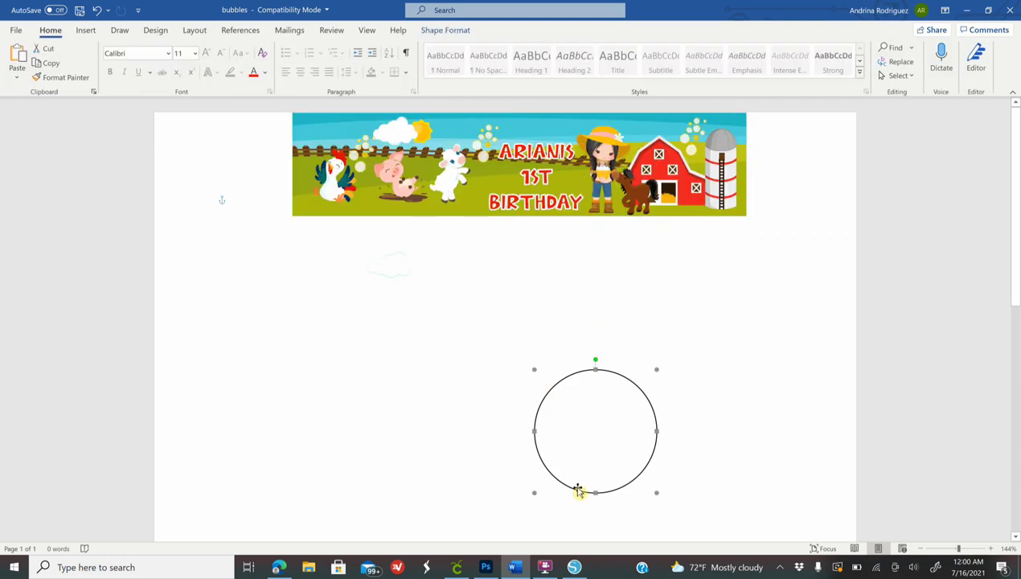
key(Delete)
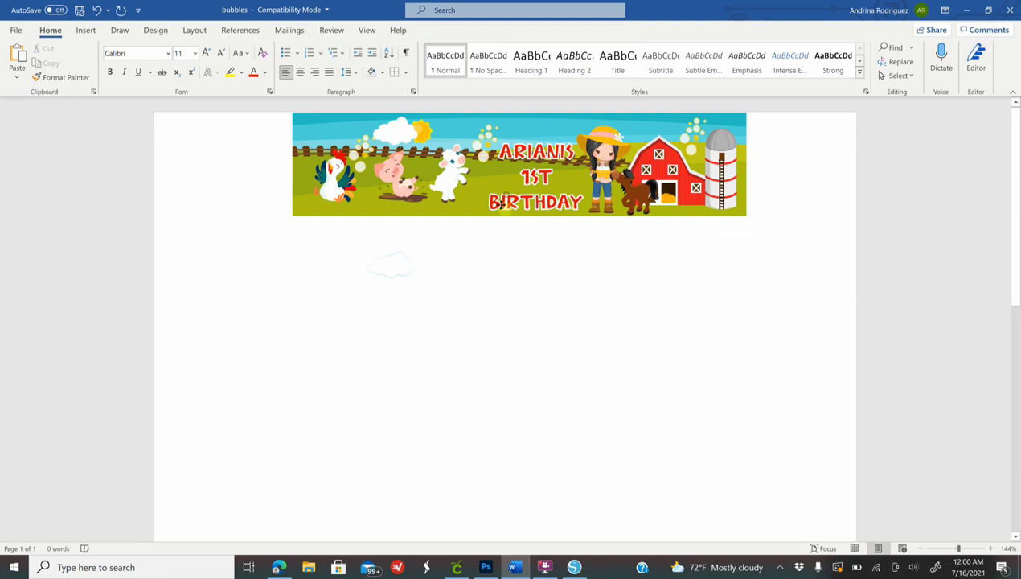
click(500, 215)
Copy the banner, paste a duplicate below the original, and zoom out to 88%.
right_click(498, 210)
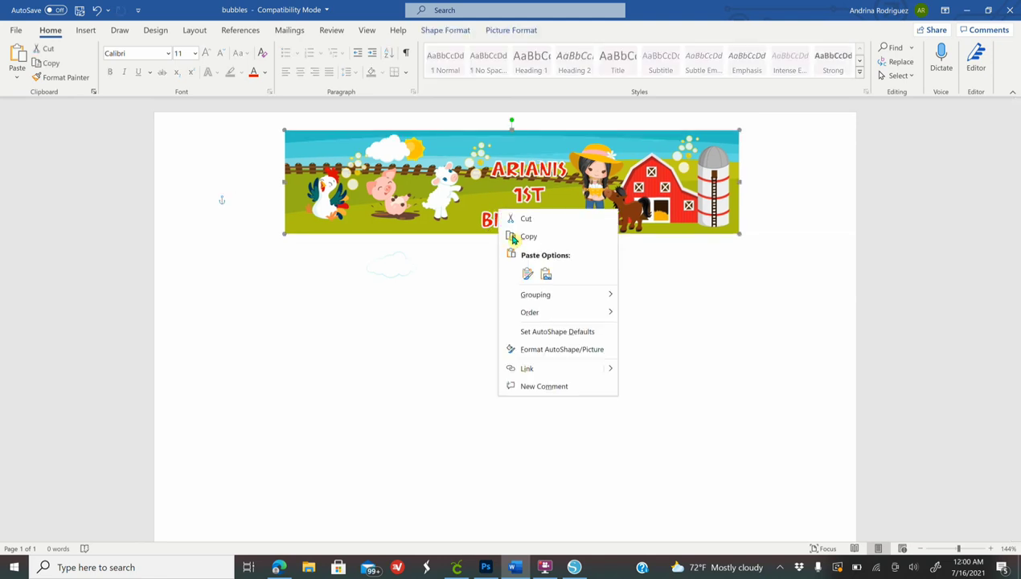
click(531, 238)
right_click(515, 203)
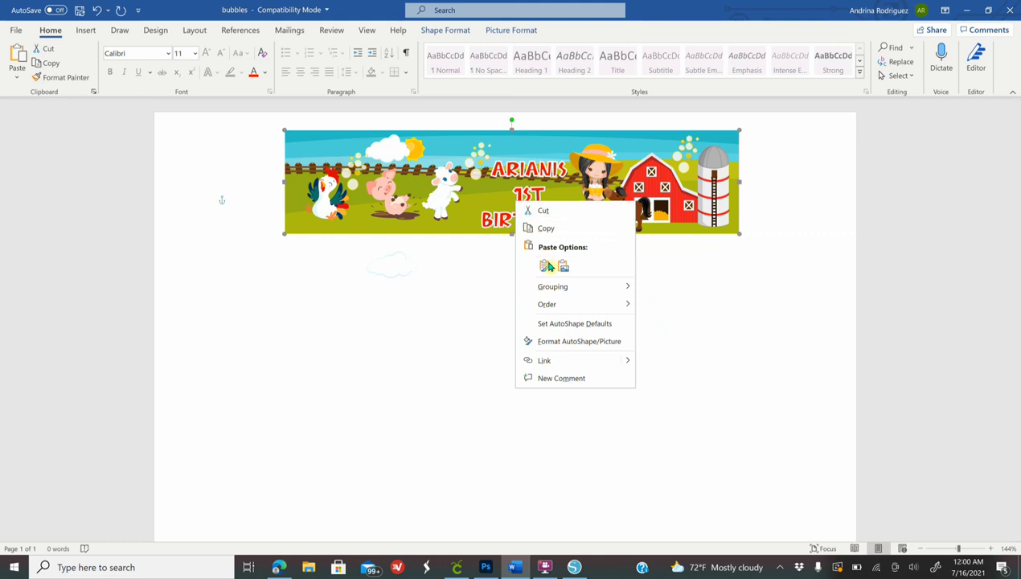
click(547, 266)
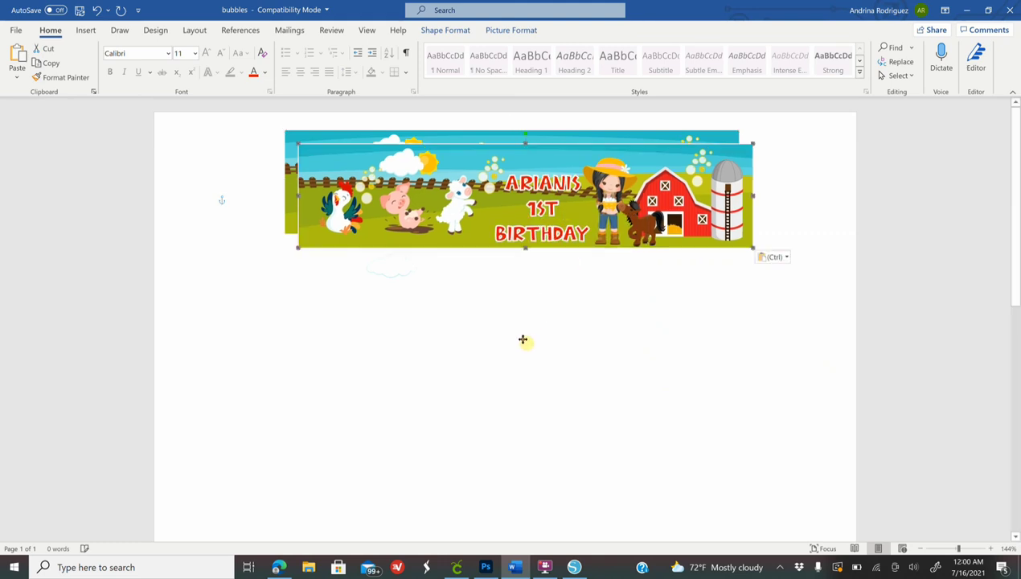
mouse_move(533, 227)
mouse_down()
mouse_move(498, 358)
mouse_move(545, 340)
mouse_move(500, 336)
mouse_up()
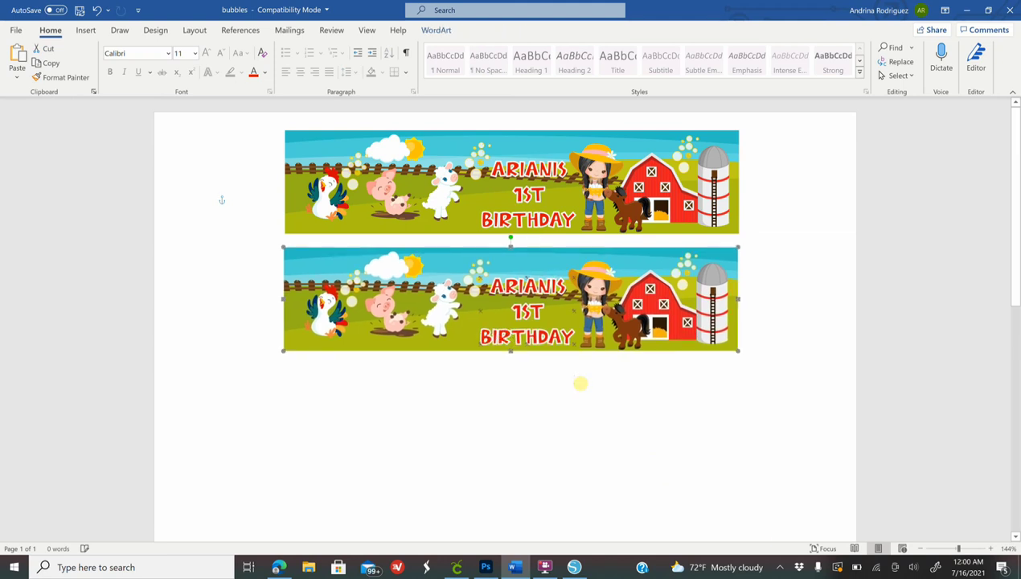
drag(954, 551, 951, 549)
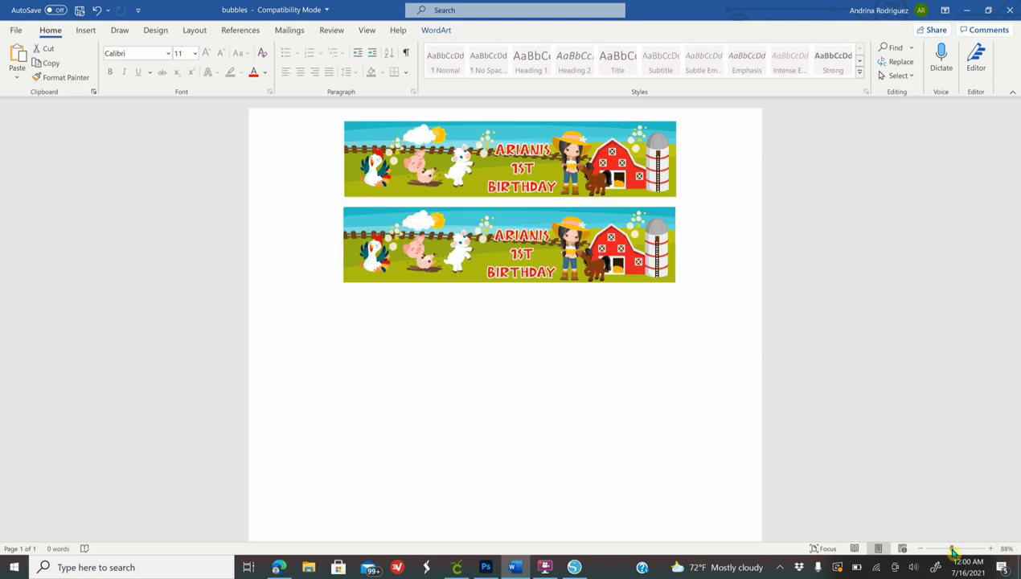
Paste third and fourth banner copies, stacking each below the previous one.
right_click(481, 237)
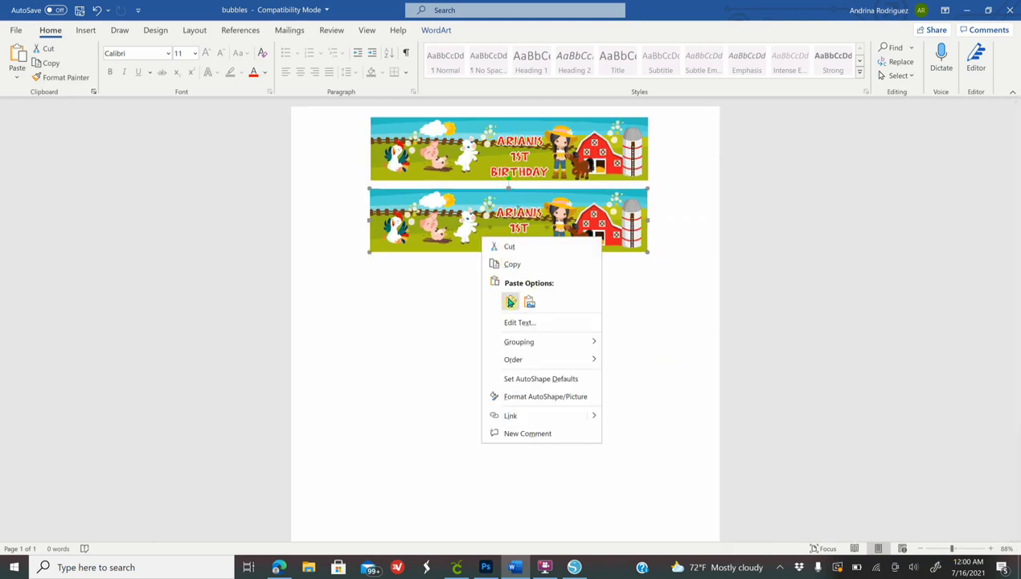
click(508, 300)
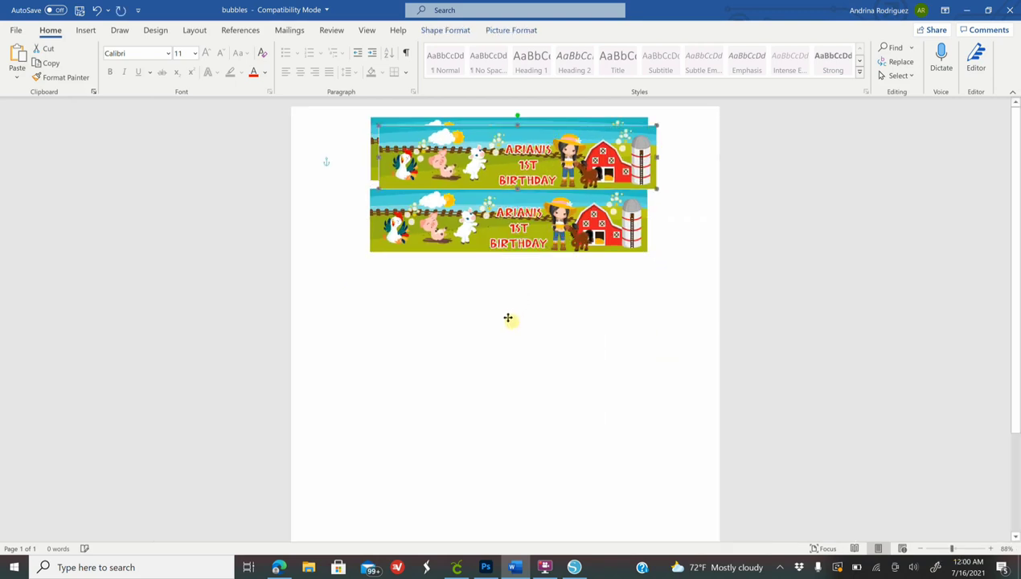
mouse_move(545, 163)
mouse_down()
mouse_move(505, 318)
mouse_move(595, 247)
mouse_up()
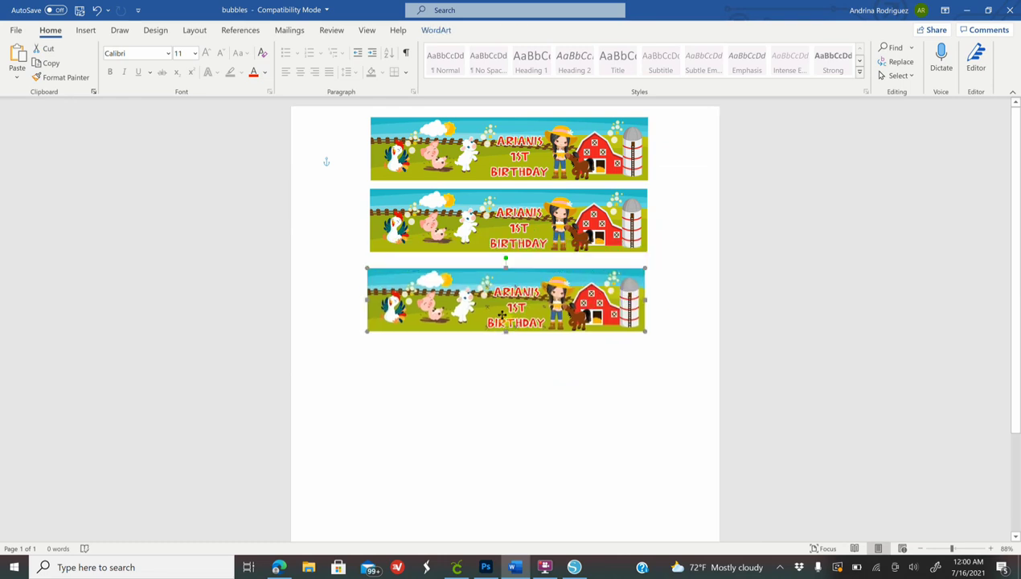
drag(502, 314, 505, 312)
right_click(506, 312)
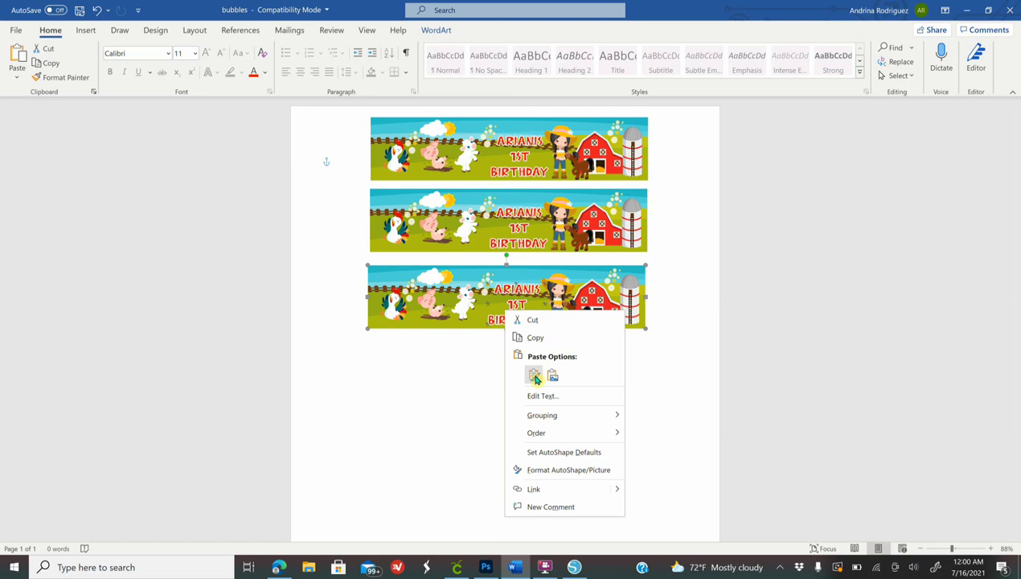
click(532, 373)
mouse_move(557, 166)
mouse_down()
mouse_move(522, 386)
mouse_move(558, 372)
mouse_move(545, 396)
mouse_up()
Paste two more banner copies and line them up below the fourth banner.
right_click(545, 396)
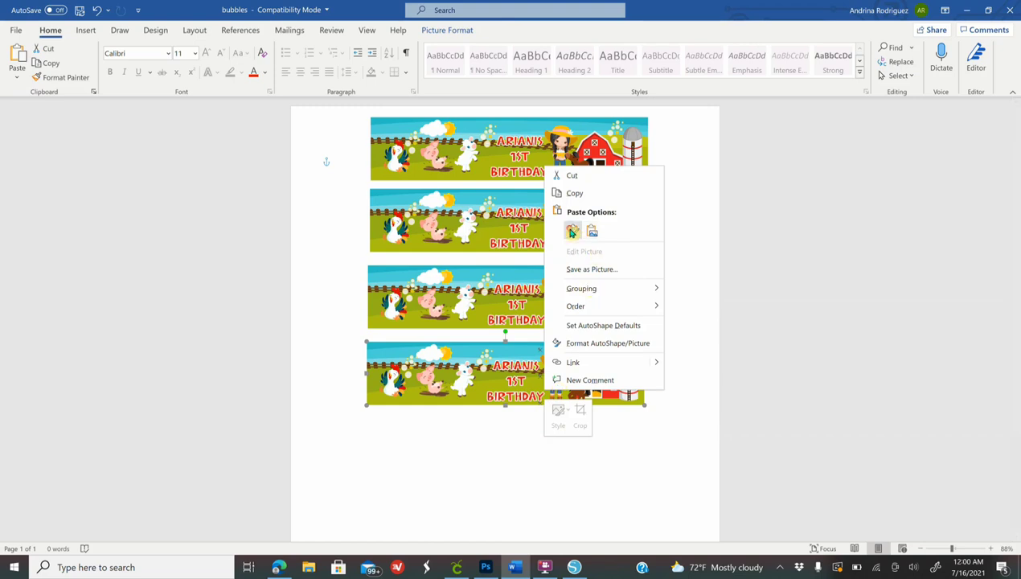
click(592, 232)
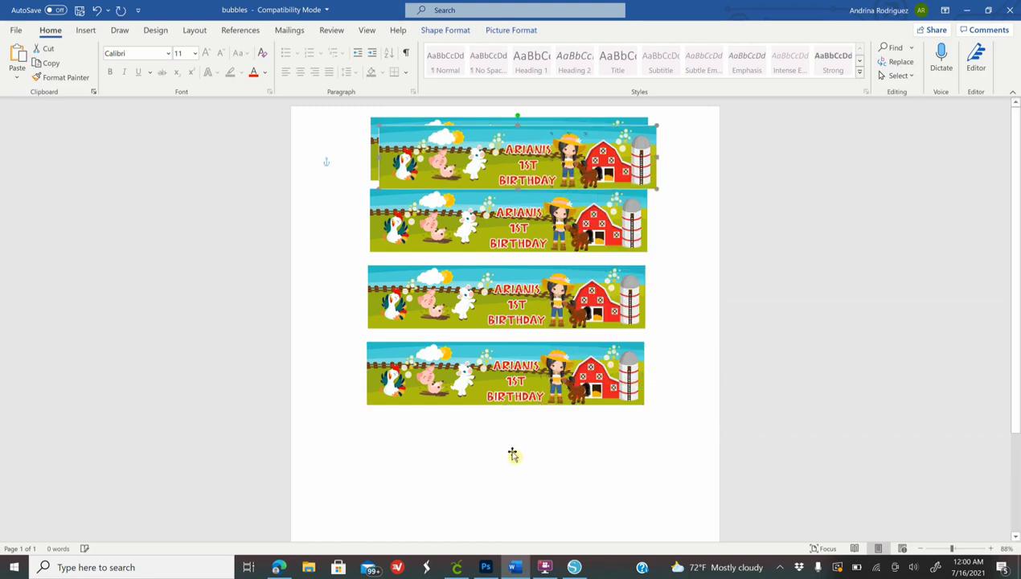
mouse_move(512, 455)
mouse_down()
mouse_move(552, 460)
mouse_move(531, 451)
mouse_up()
scroll(748, 470, down, 3)
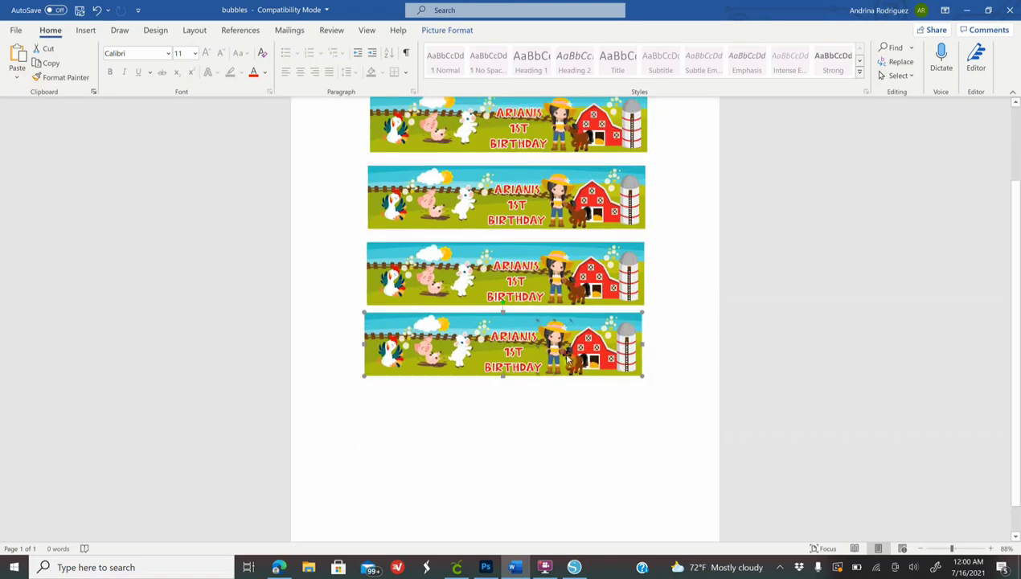
right_click(567, 360)
key(Escape)
key(ctrl+v)
drag(545, 168, 527, 439)
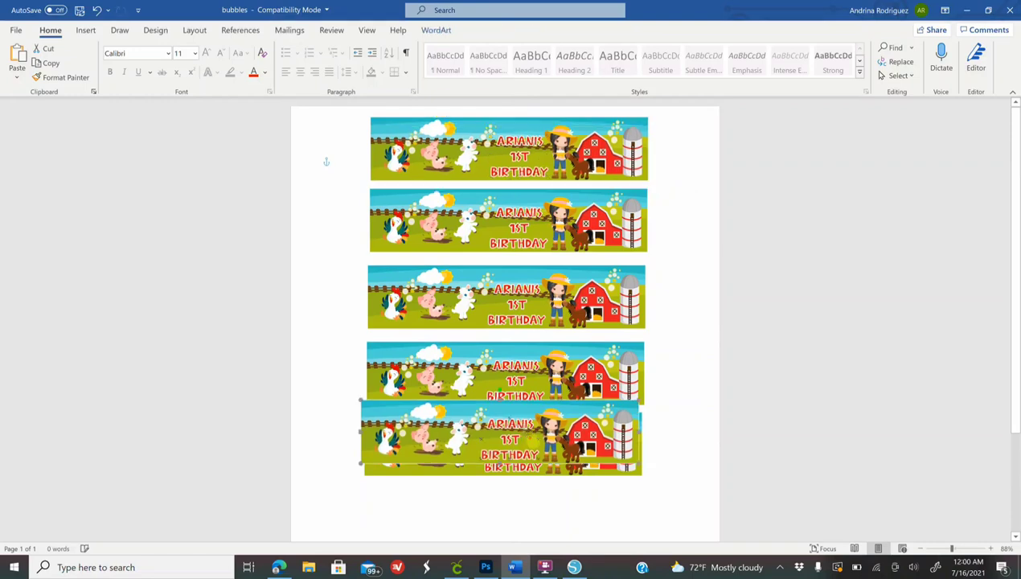
drag(526, 322, 528, 392)
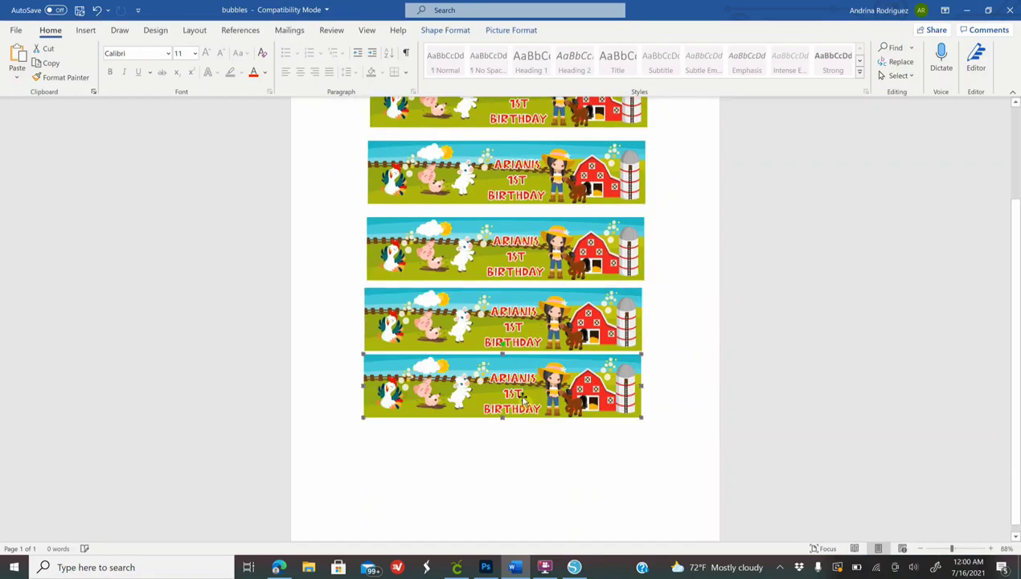
Paste the final banner copy and place it at the bottom of the column.
right_click(523, 400)
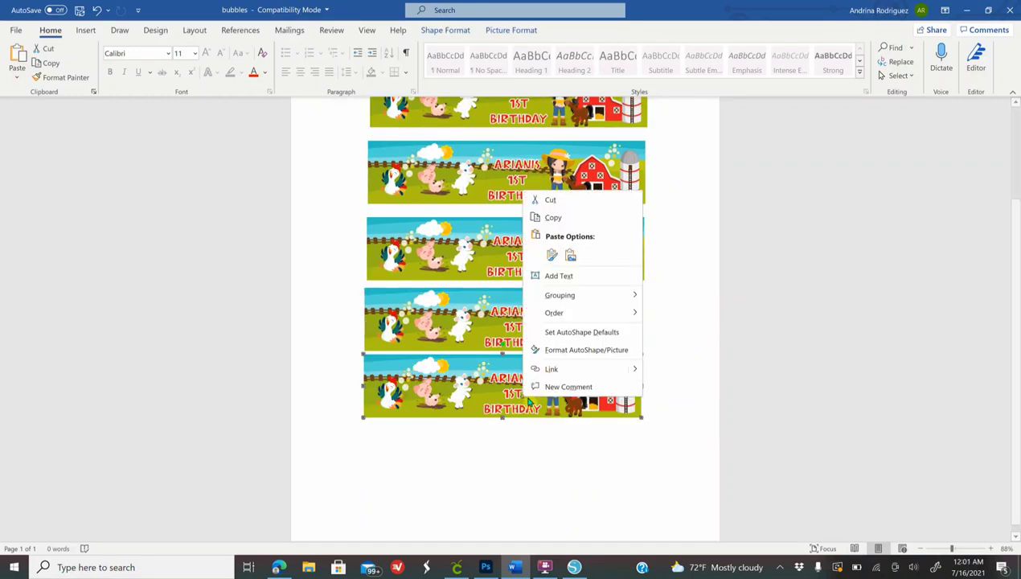
click(552, 257)
key(ctrl+v)
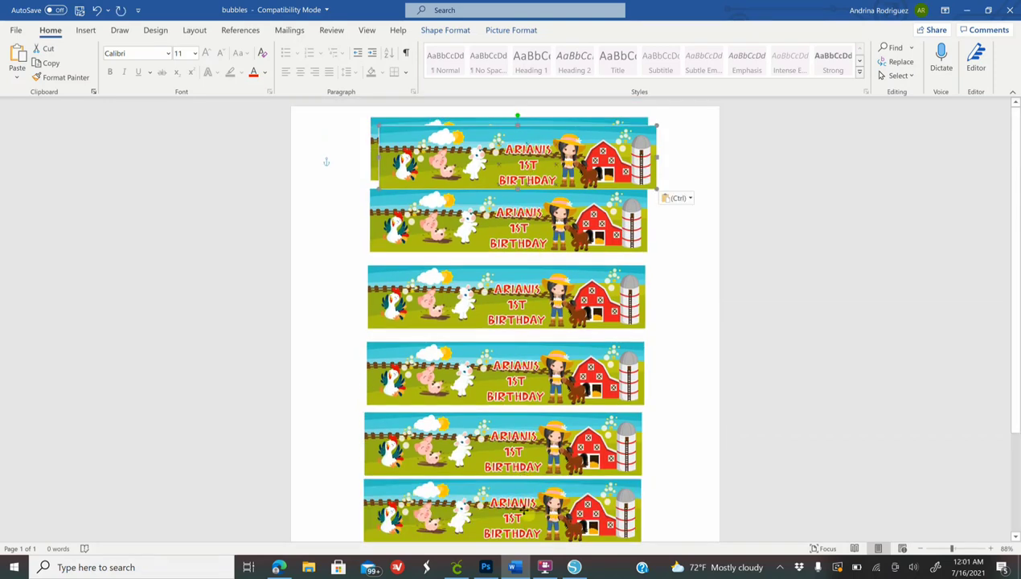
drag(531, 505, 530, 502)
scroll(535, 482, down, 3)
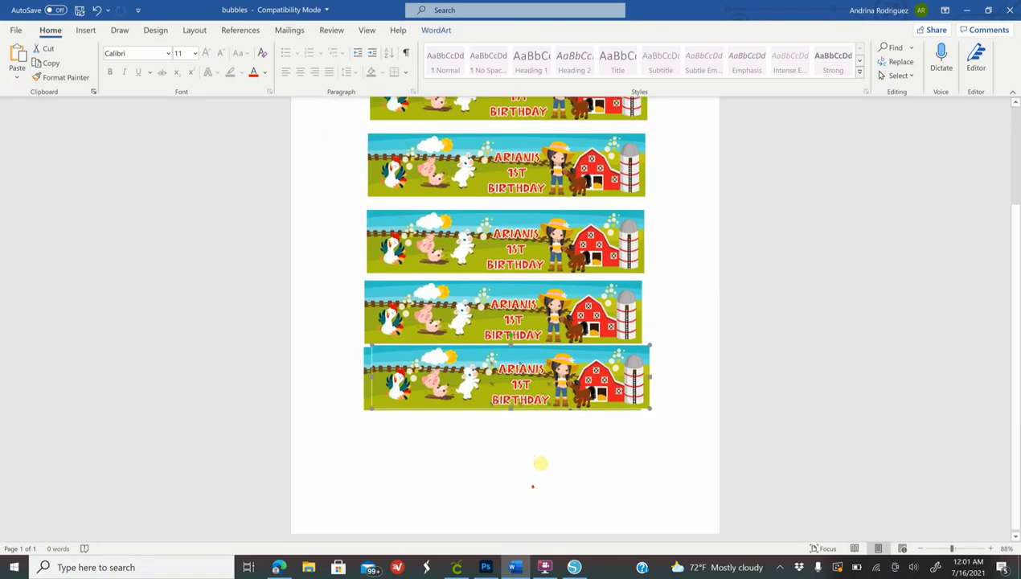
mouse_move(533, 460)
mouse_down()
mouse_move(521, 465)
mouse_move(555, 464)
mouse_up()
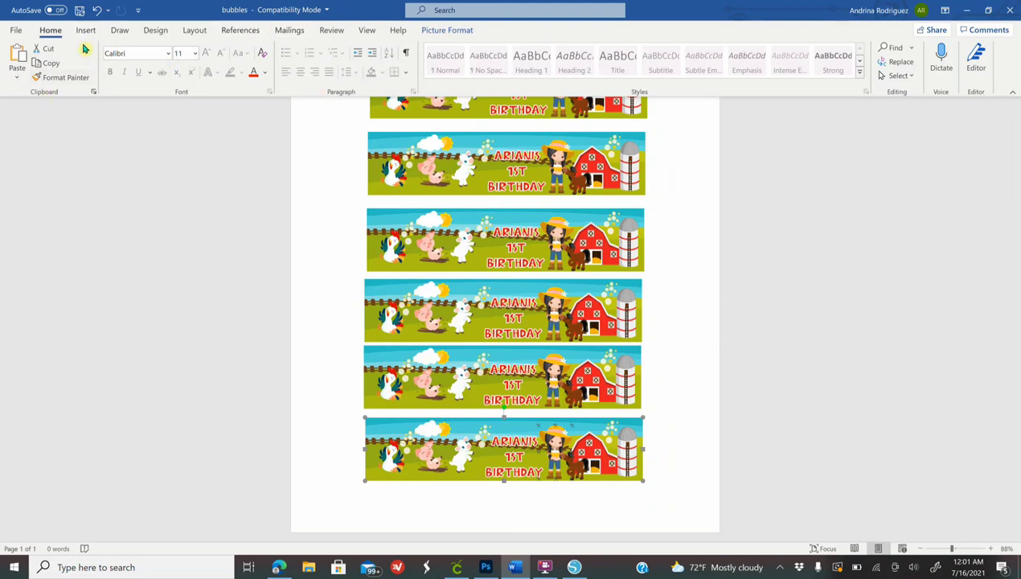
Go to File > Print and bring up the ET-16600 printer's properties.
click(17, 30)
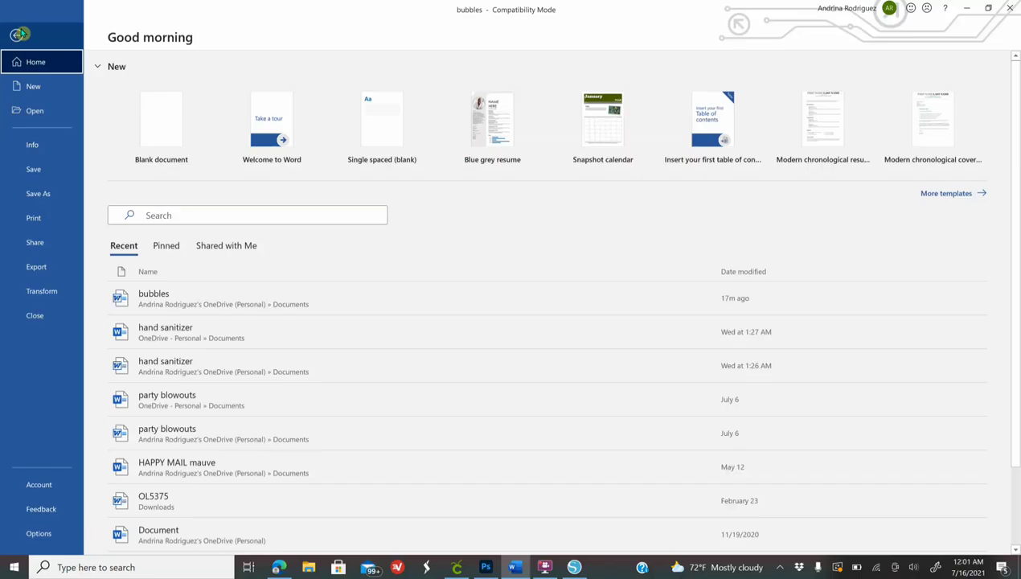
click(48, 222)
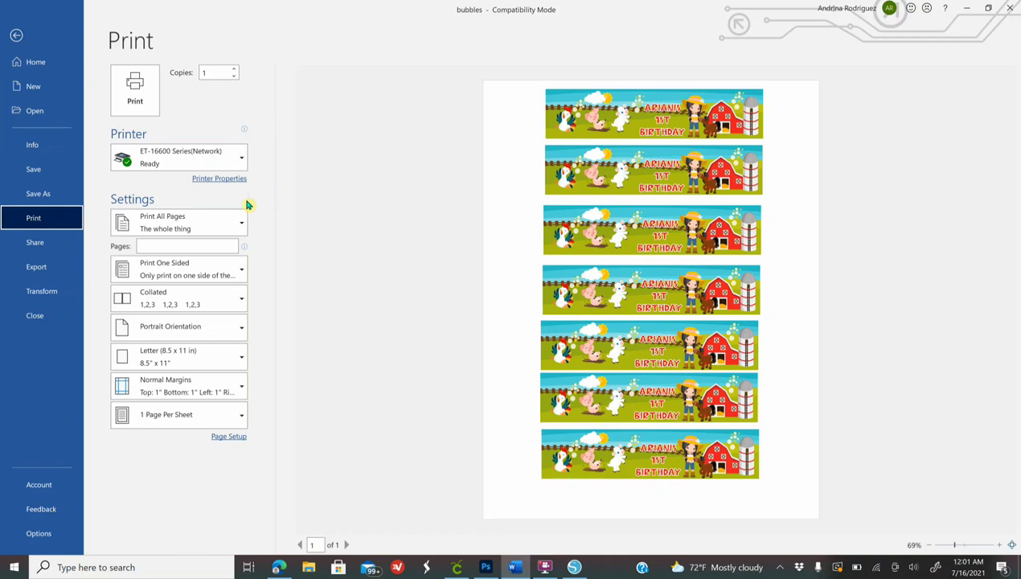
click(219, 180)
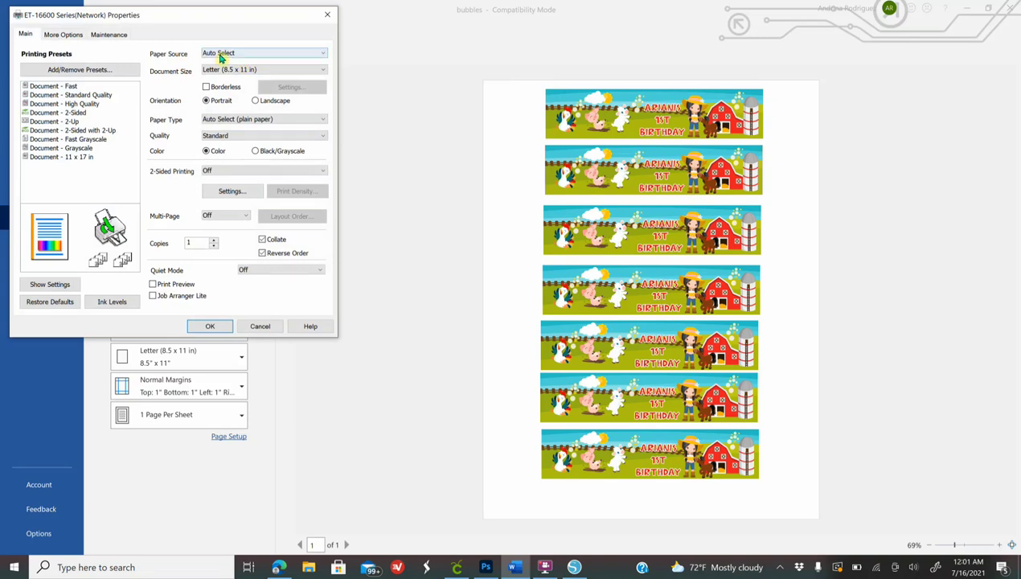
Set the ET-16600 to the paper tray and Presentation Paper Matte, then confirm.
click(219, 54)
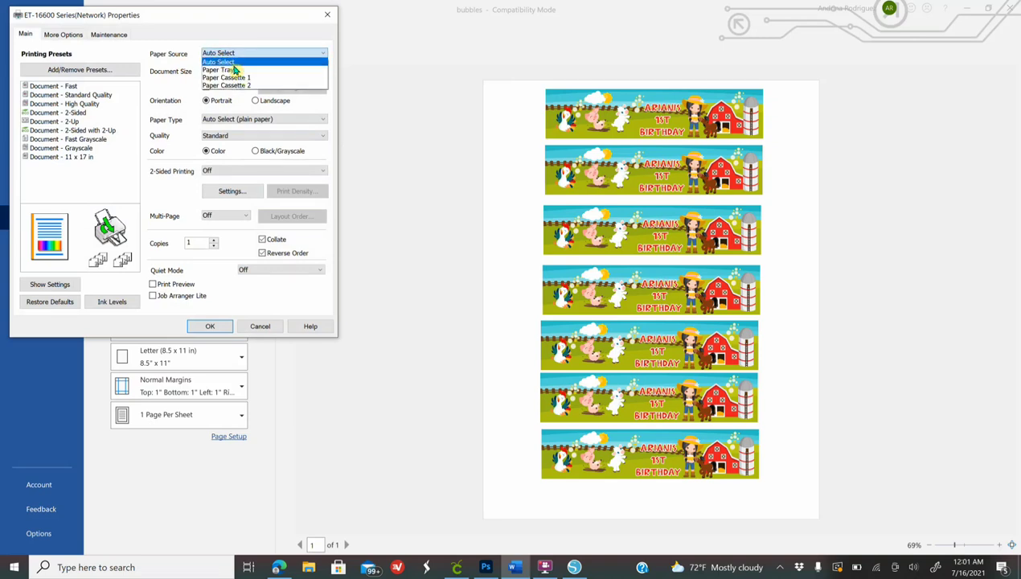
click(237, 70)
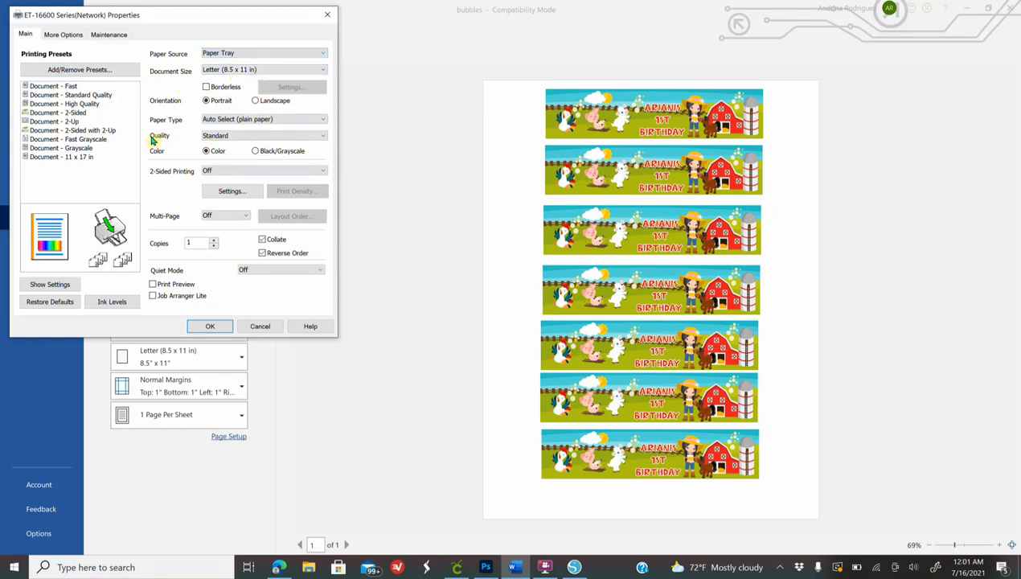
click(222, 121)
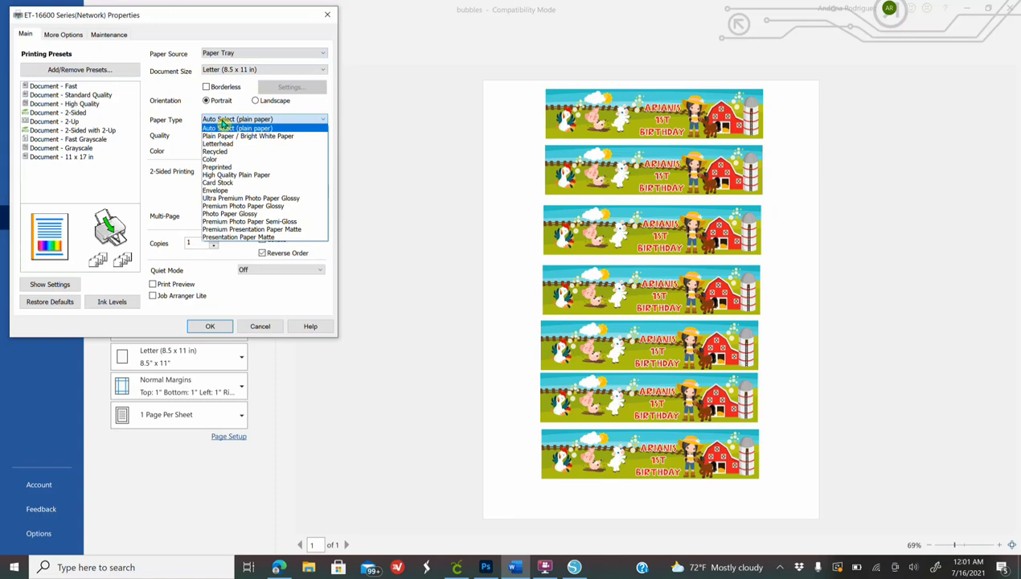
click(230, 238)
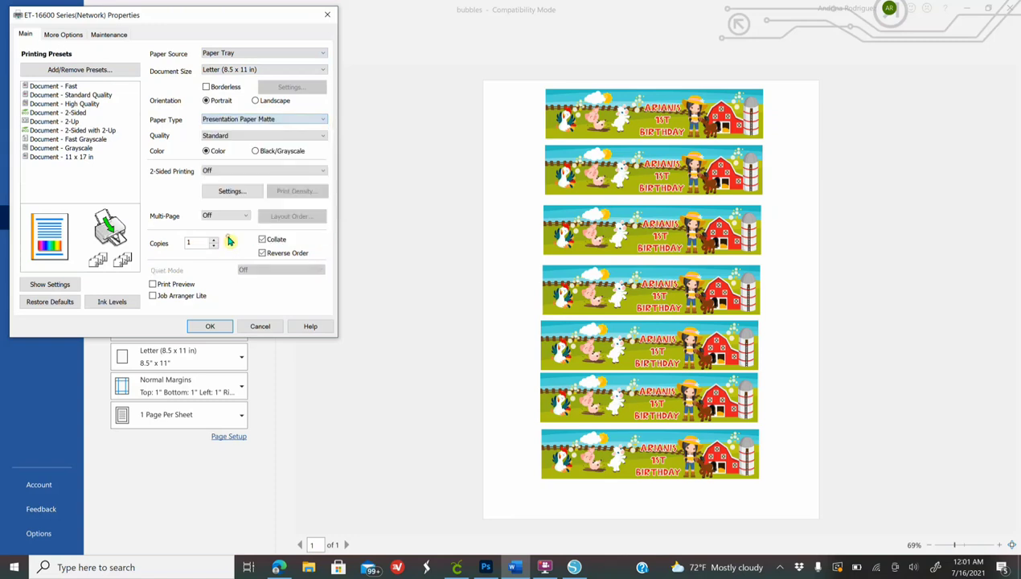
click(210, 327)
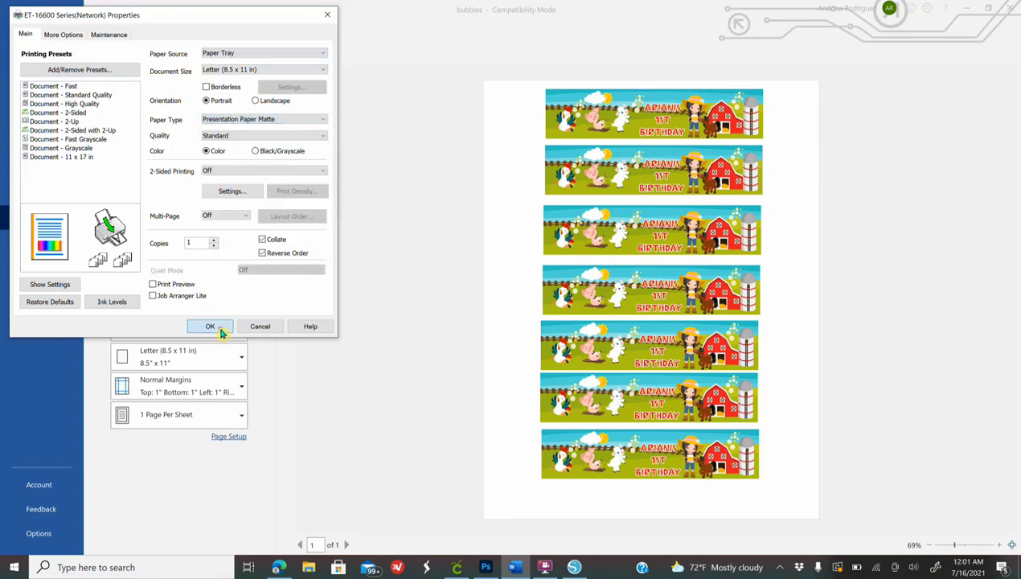